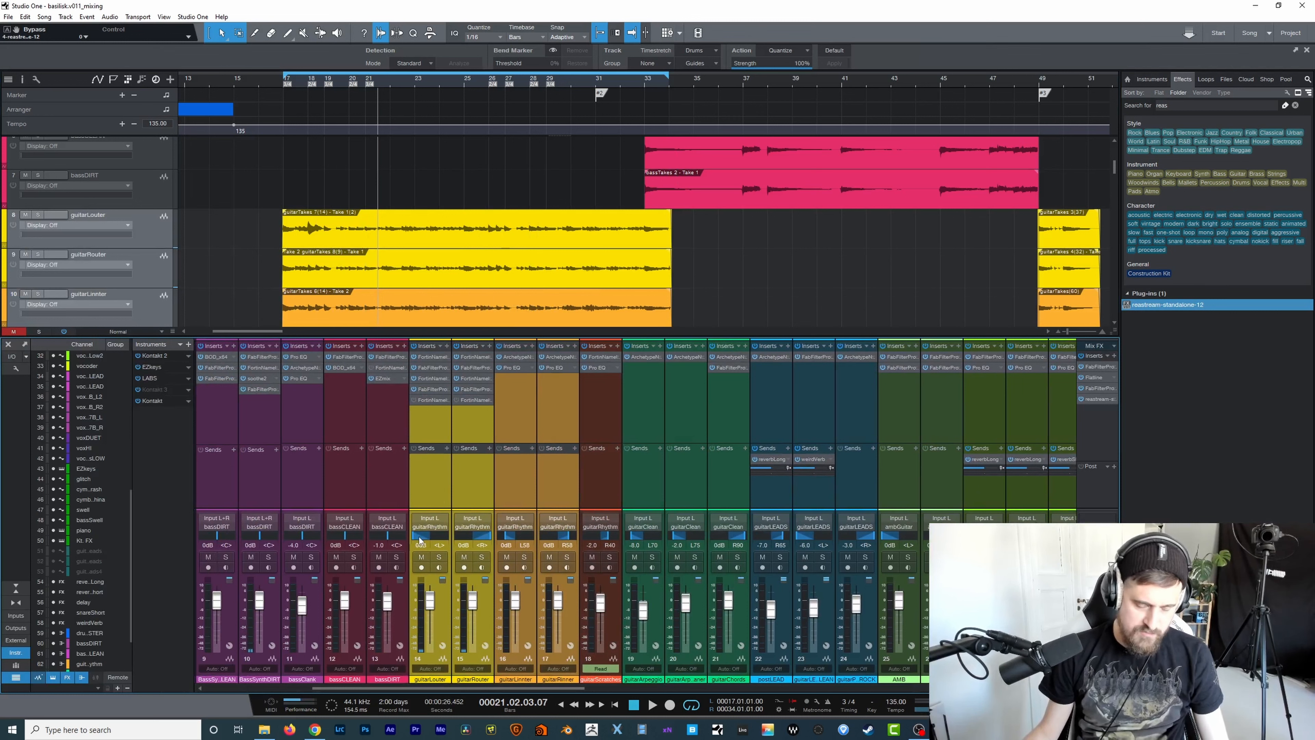
- Review the four rhythm guitar channels in the mixer, guitarLouter, guitarRouter, guitarLinnter and guitarRinner, including their insert chains
left_click(473, 507)
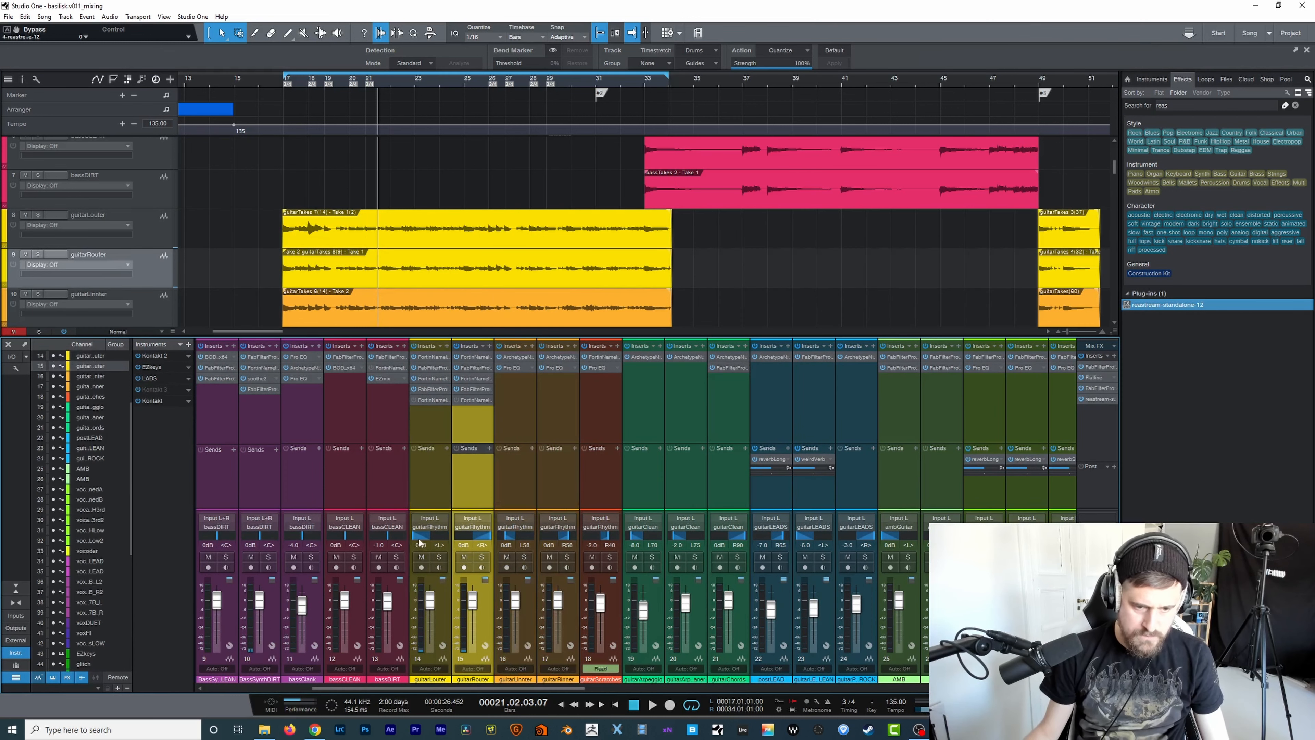
left_click(523, 497)
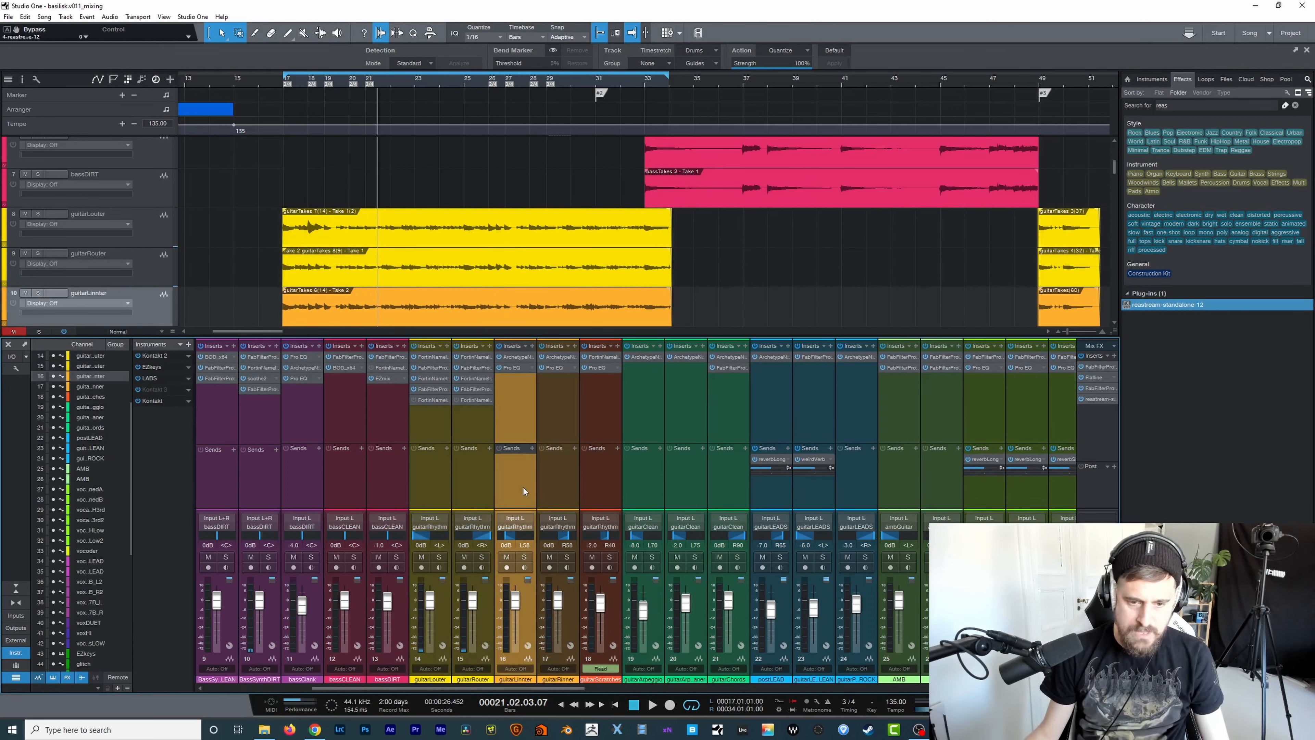
left_click(548, 490)
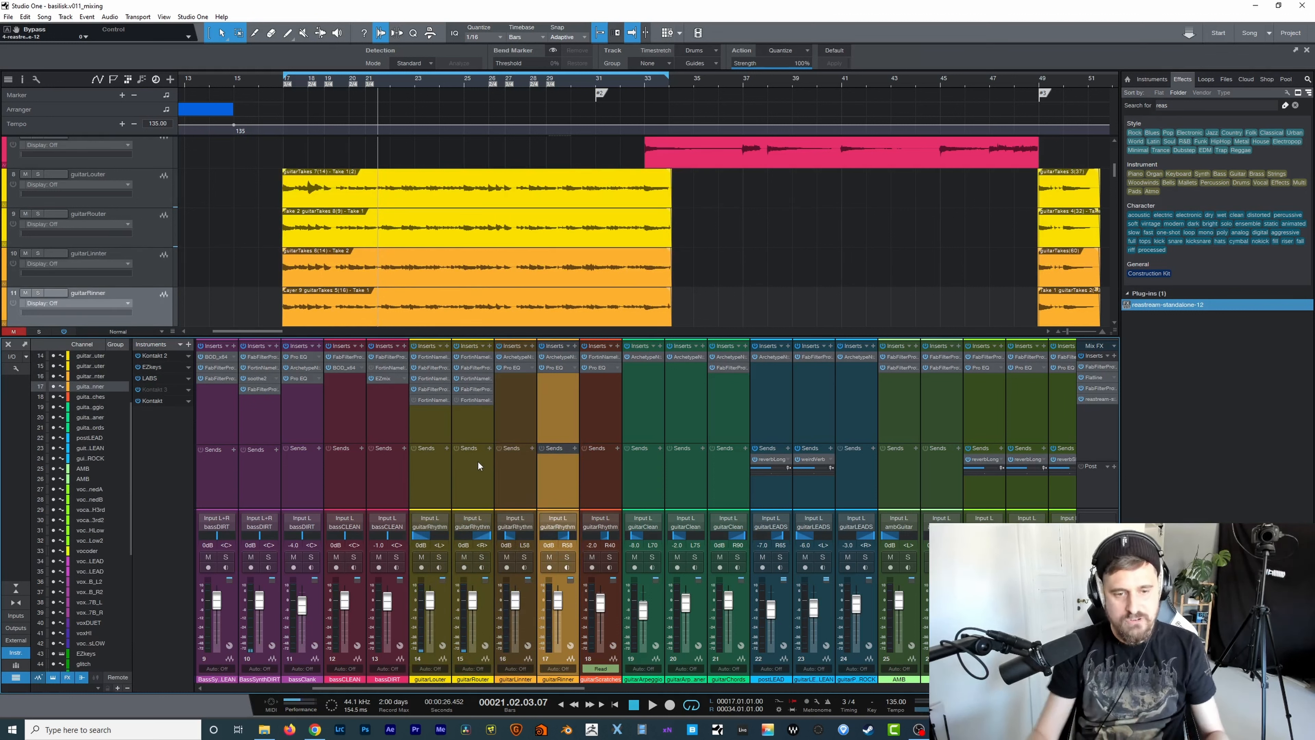
right_click(448, 404)
left_click(461, 508)
right_click(488, 404)
left_click(510, 507)
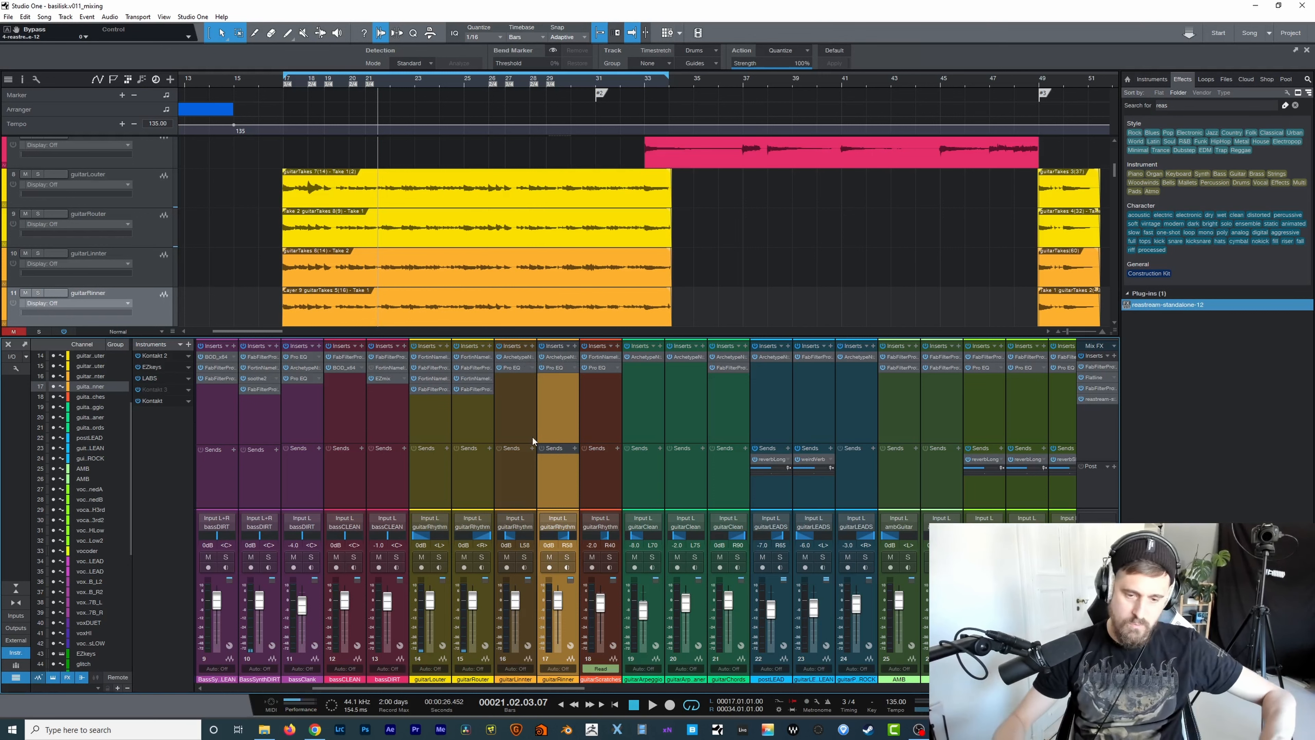
left_click(482, 431)
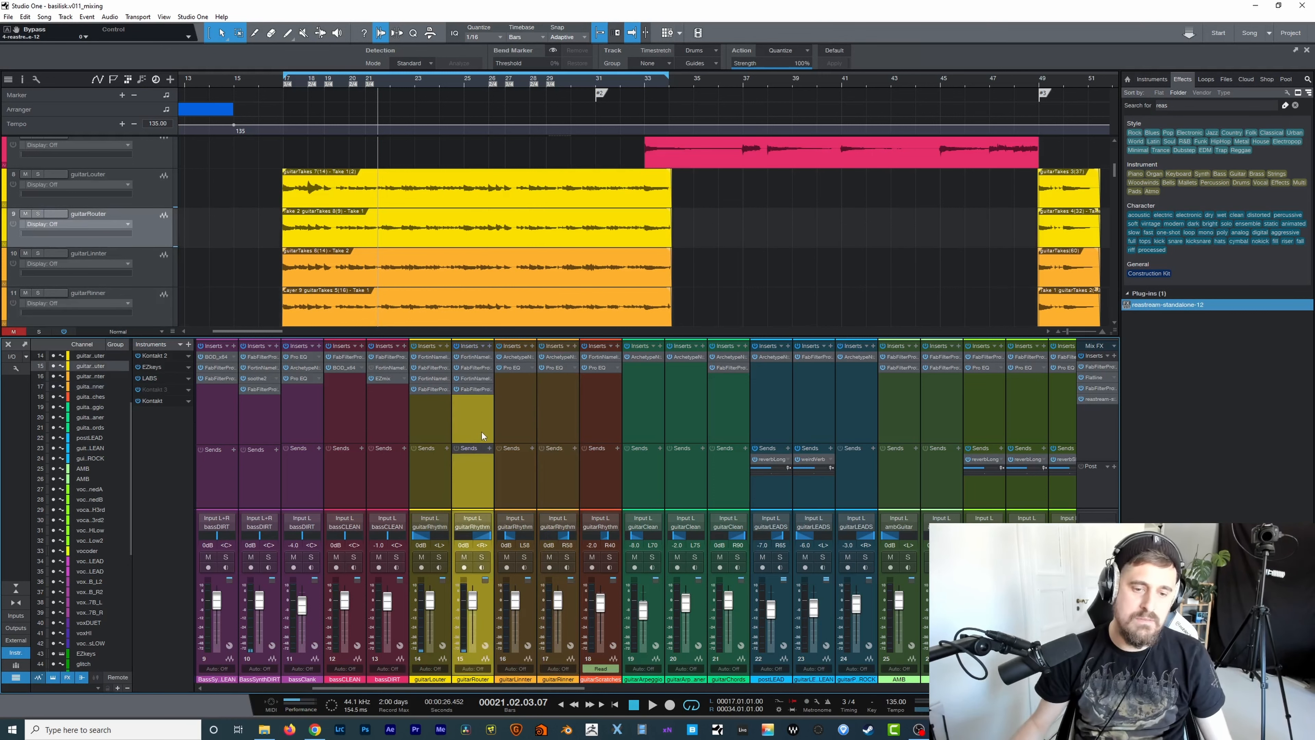
left_click(408, 421)
left_click(437, 396)
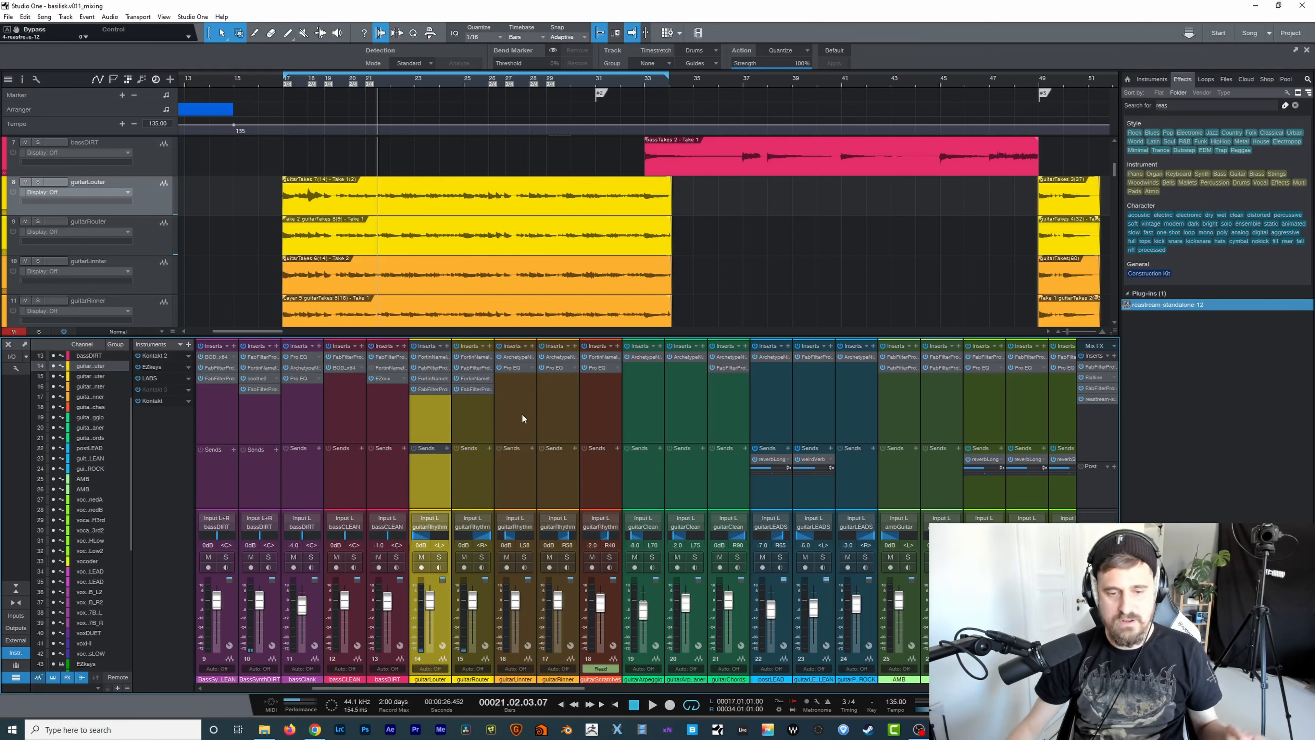
left_click(552, 408)
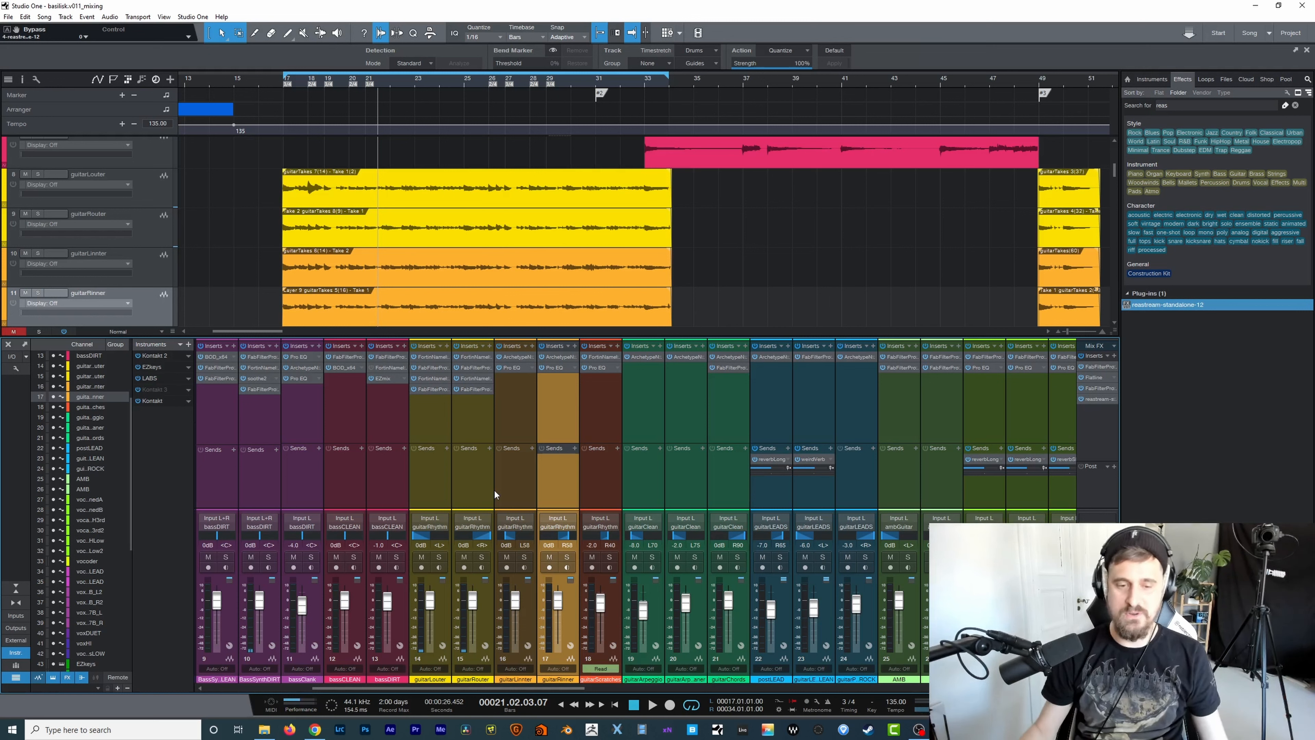
left_click(434, 425)
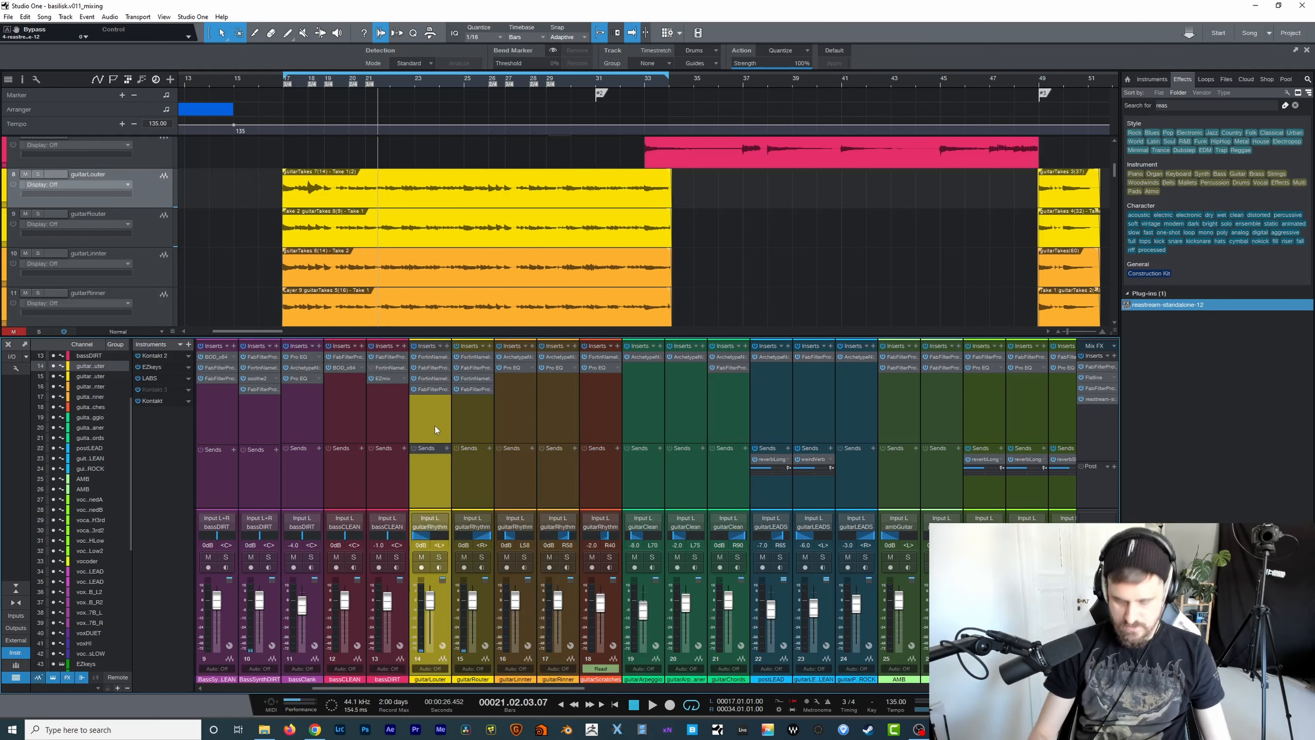
- Play the looped section in the full mix, and solo the guitarRhythm bus to hear the rhythm guitars alone
key("KP_1")
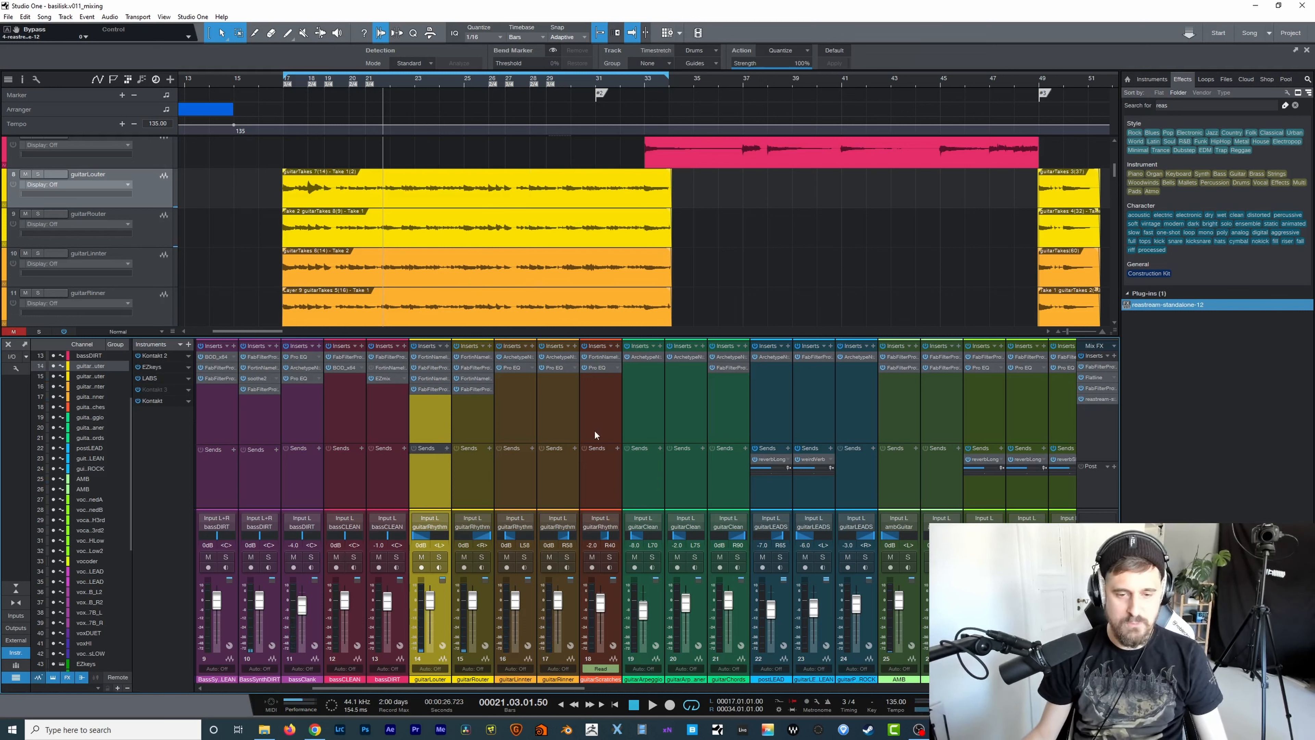
left_click(549, 418)
left_click_drag(532, 691, 1019, 686)
left_click(806, 557)
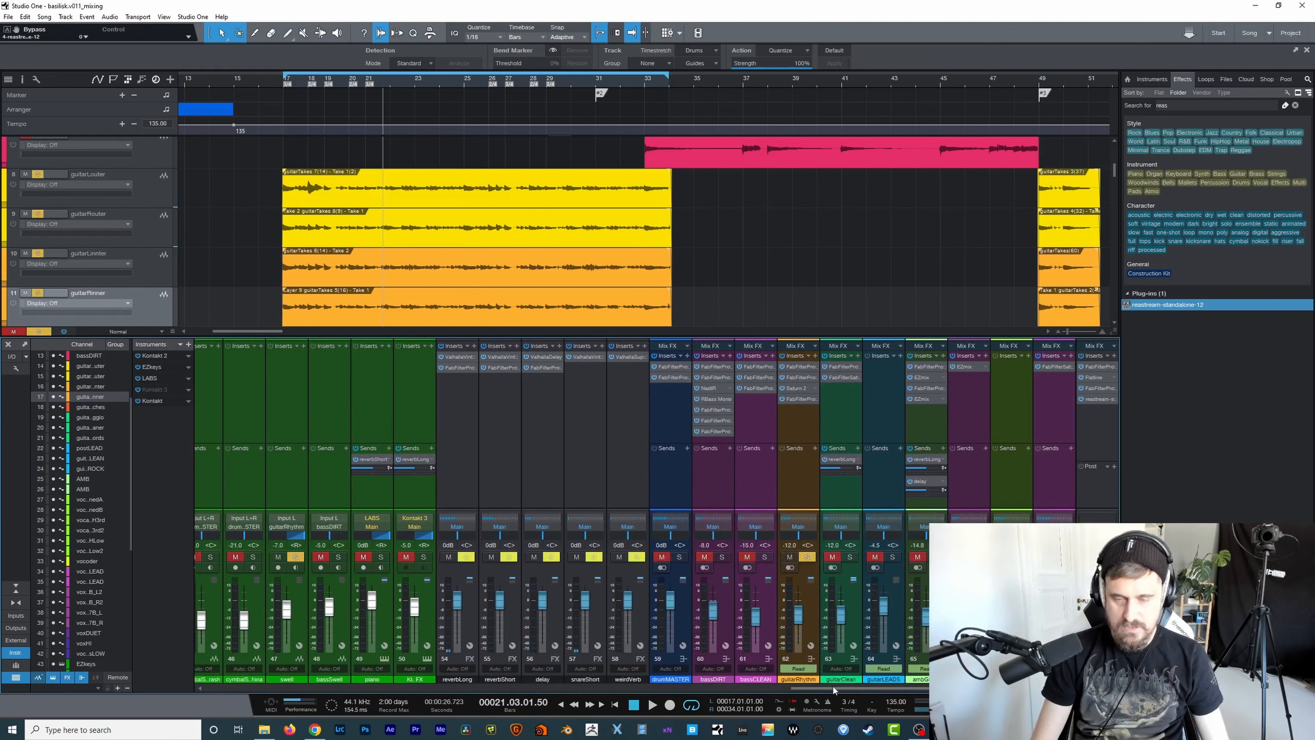
key("KP_1")
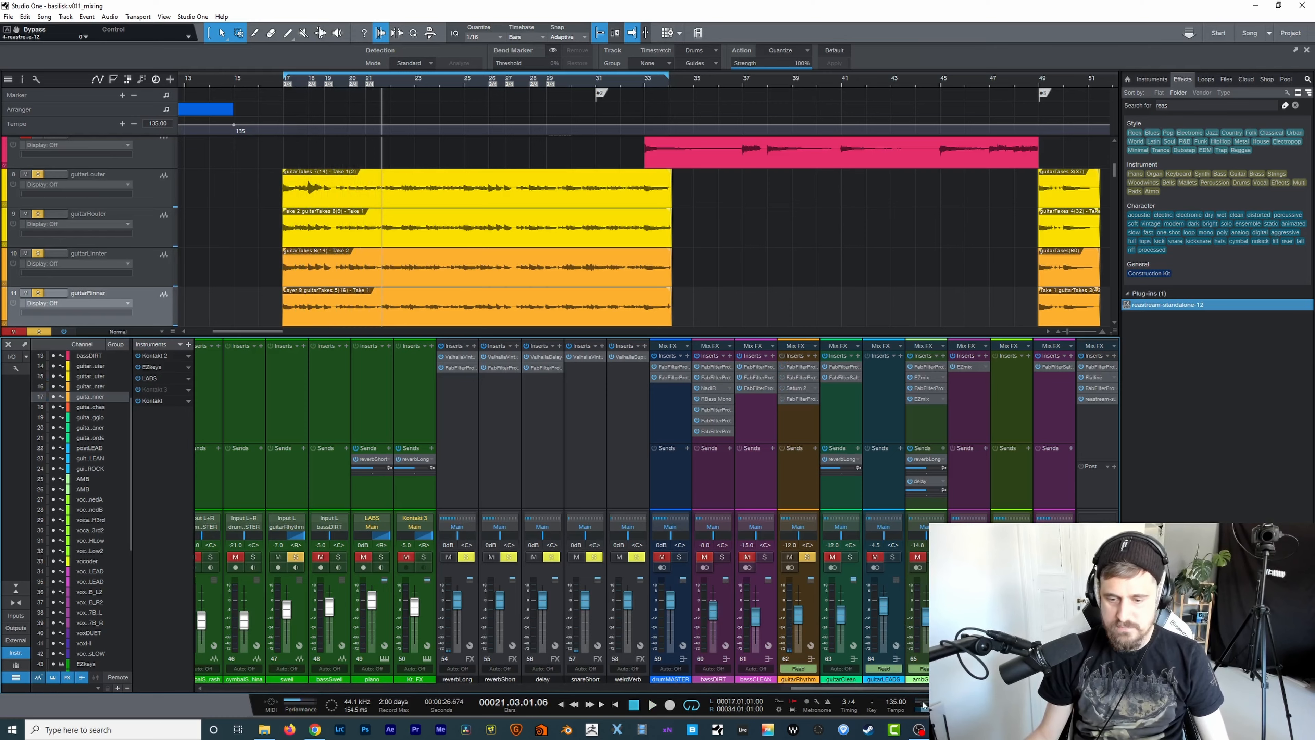
- Inspect the guitarRhythm bus and select its four source channels, guitarLouter through guitarRinner
scroll(901, 674, "left", 5)
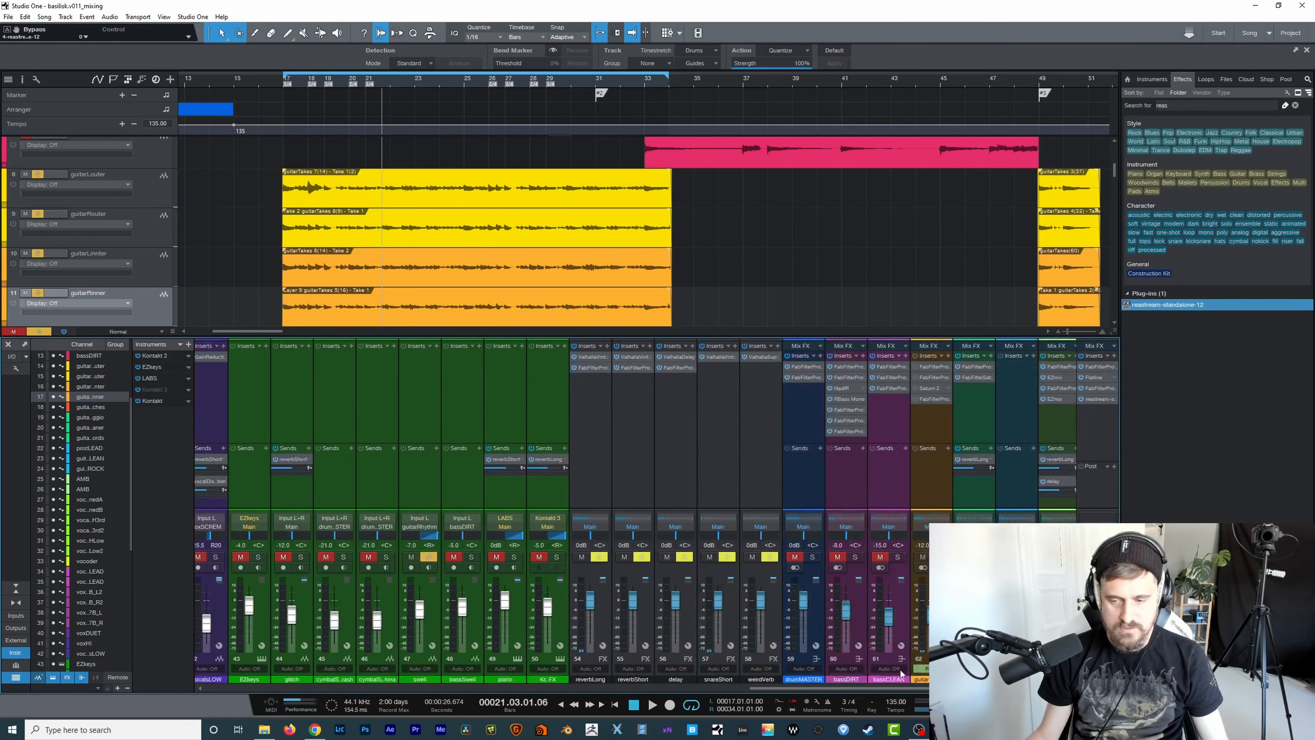
scroll(901, 674, "right", 3)
left_click(814, 415)
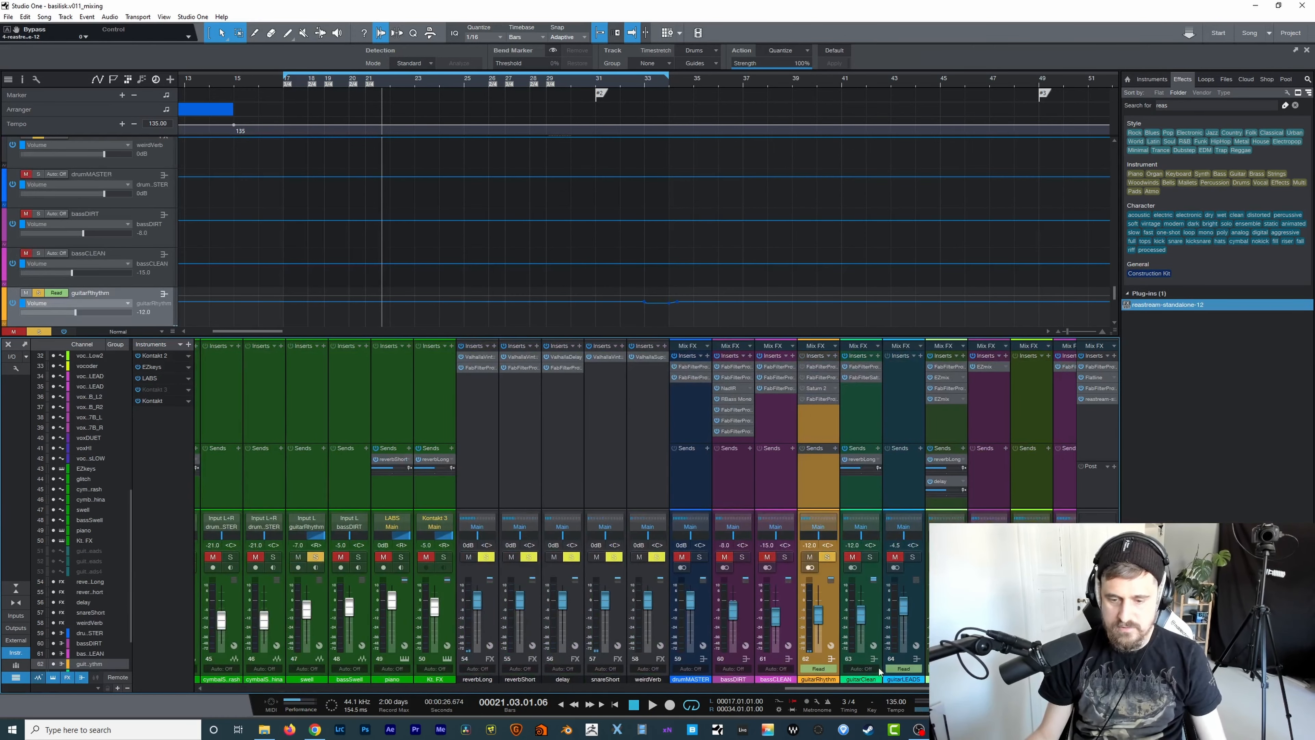
left_click_drag(883, 689, 420, 652)
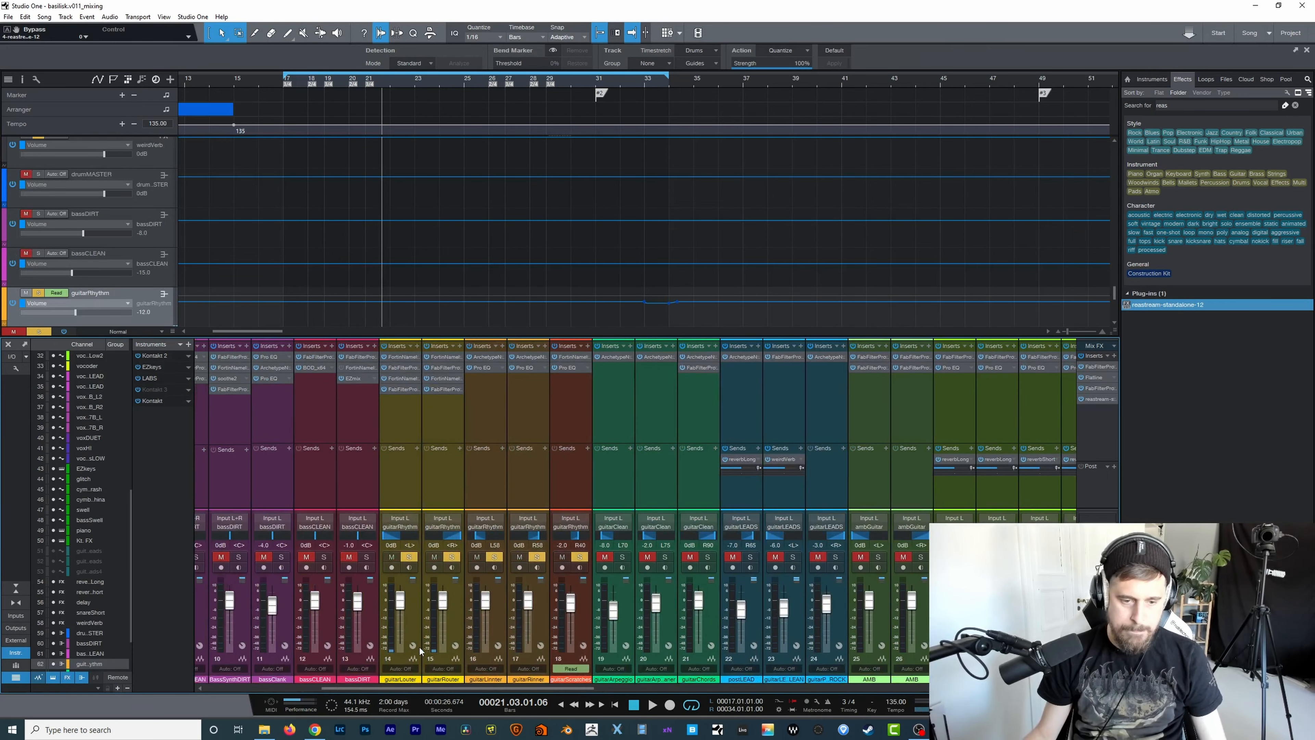
left_click(534, 427)
left_click(401, 423, "shift")
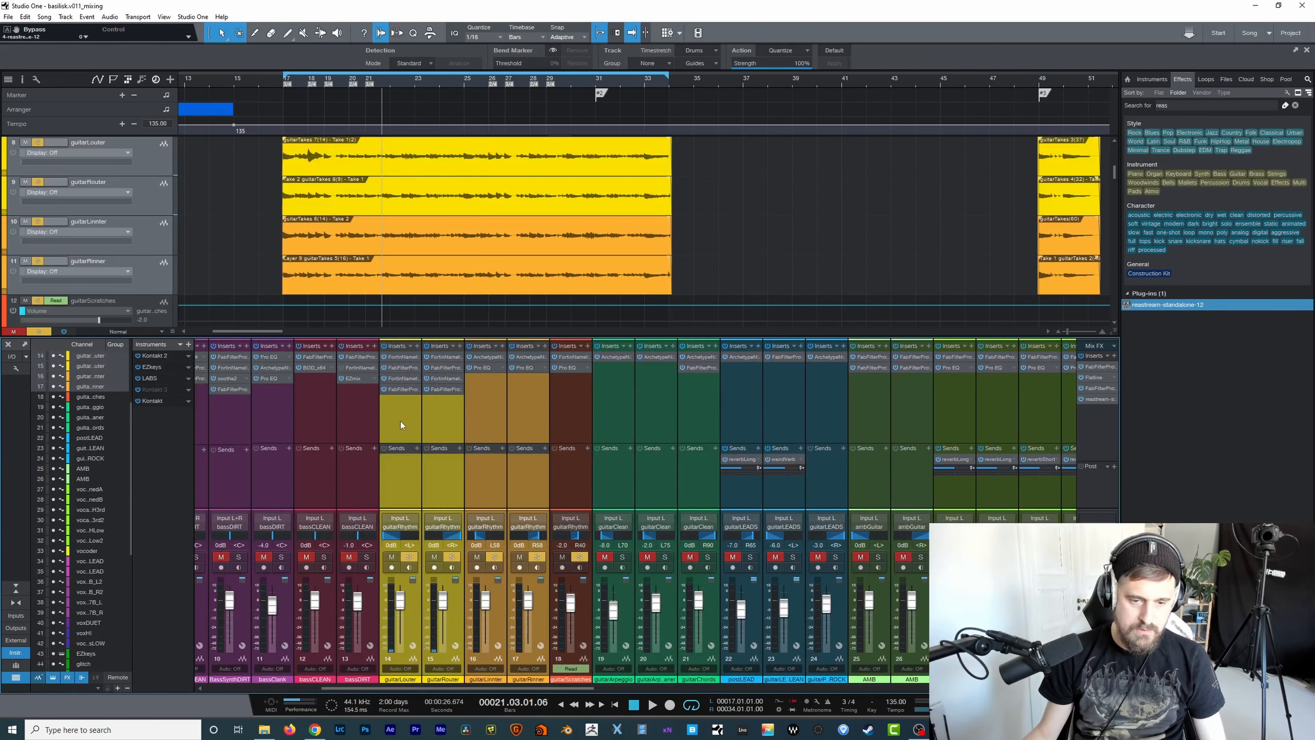
- Isolate guitarLouter by unsoloing and muting the guitarRinner, guitarLinnter and guitarRouter channels, with guitarLouter panned to centre
left_click(427, 409)
left_click(537, 556)
left_click(519, 556)
left_click(494, 557)
left_click(477, 556)
left_click(452, 556)
left_click(434, 557)
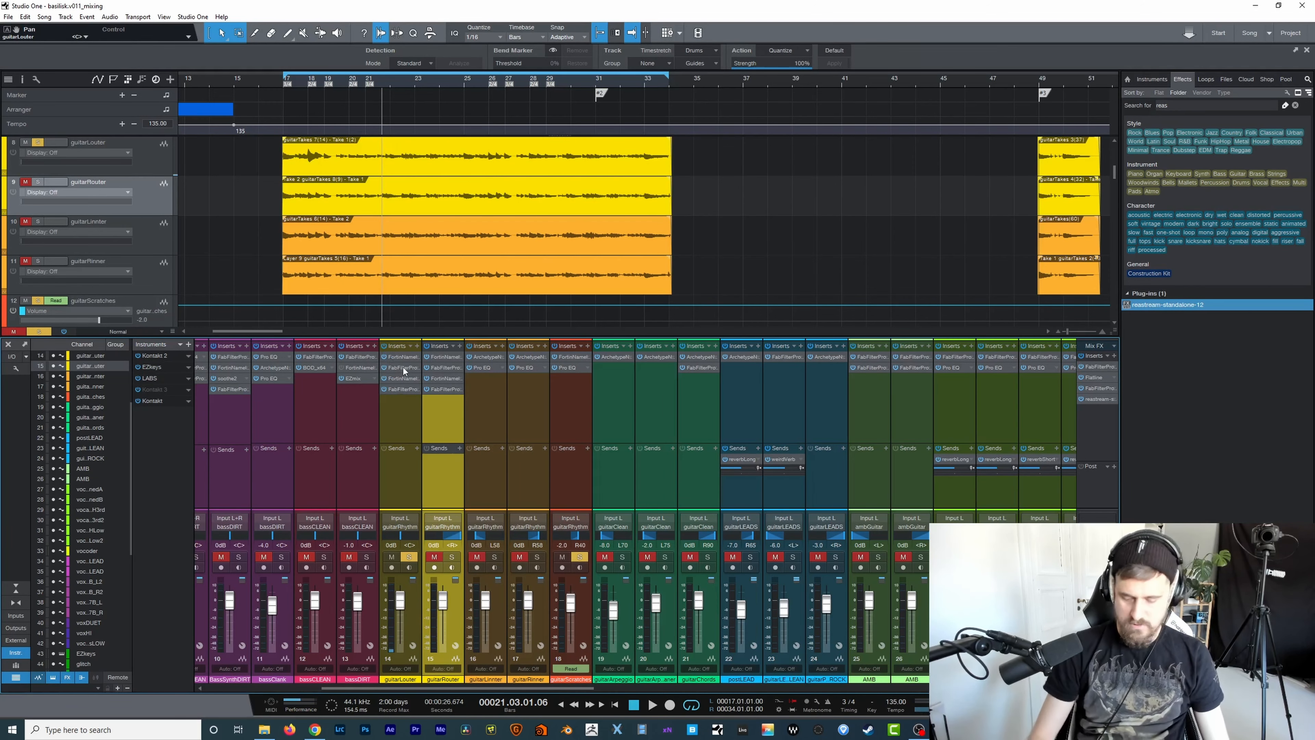
- Listen to guitarLouter from bar 17 with its inserts active and again with all inserts bypassed
key("KP_1")
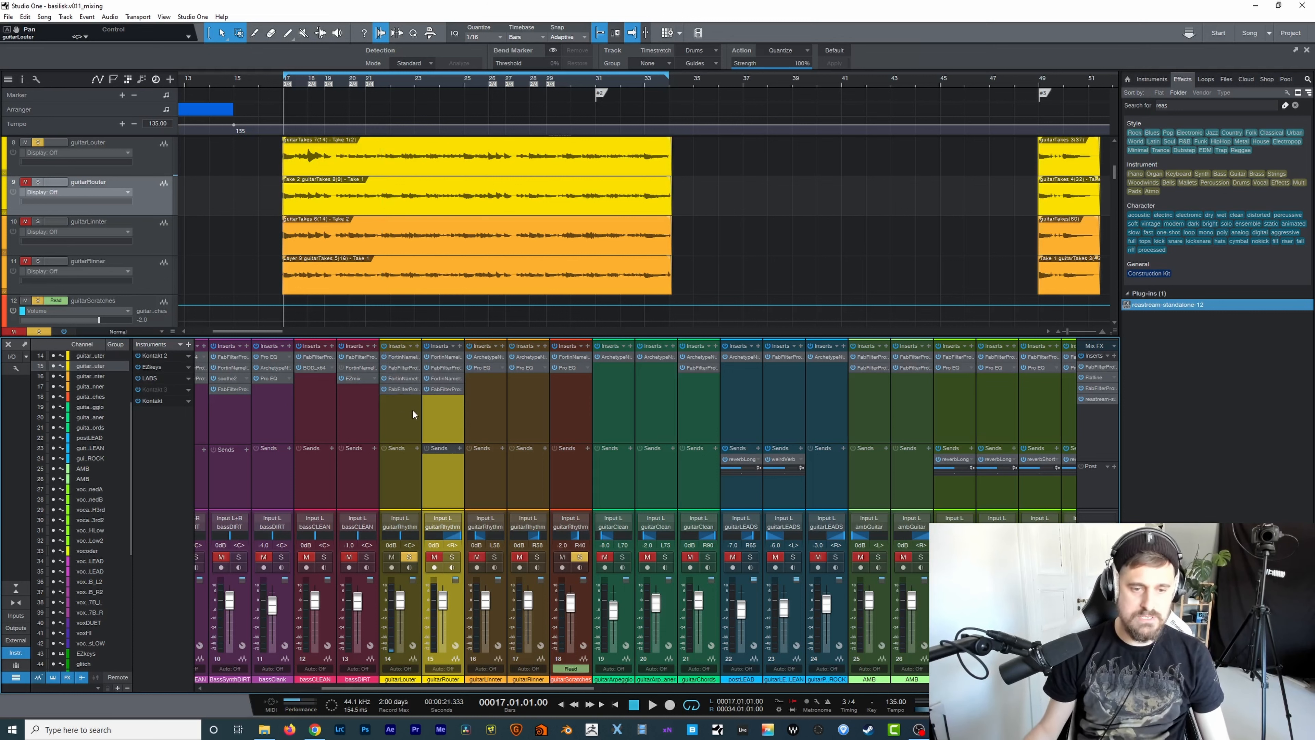
left_click(404, 411)
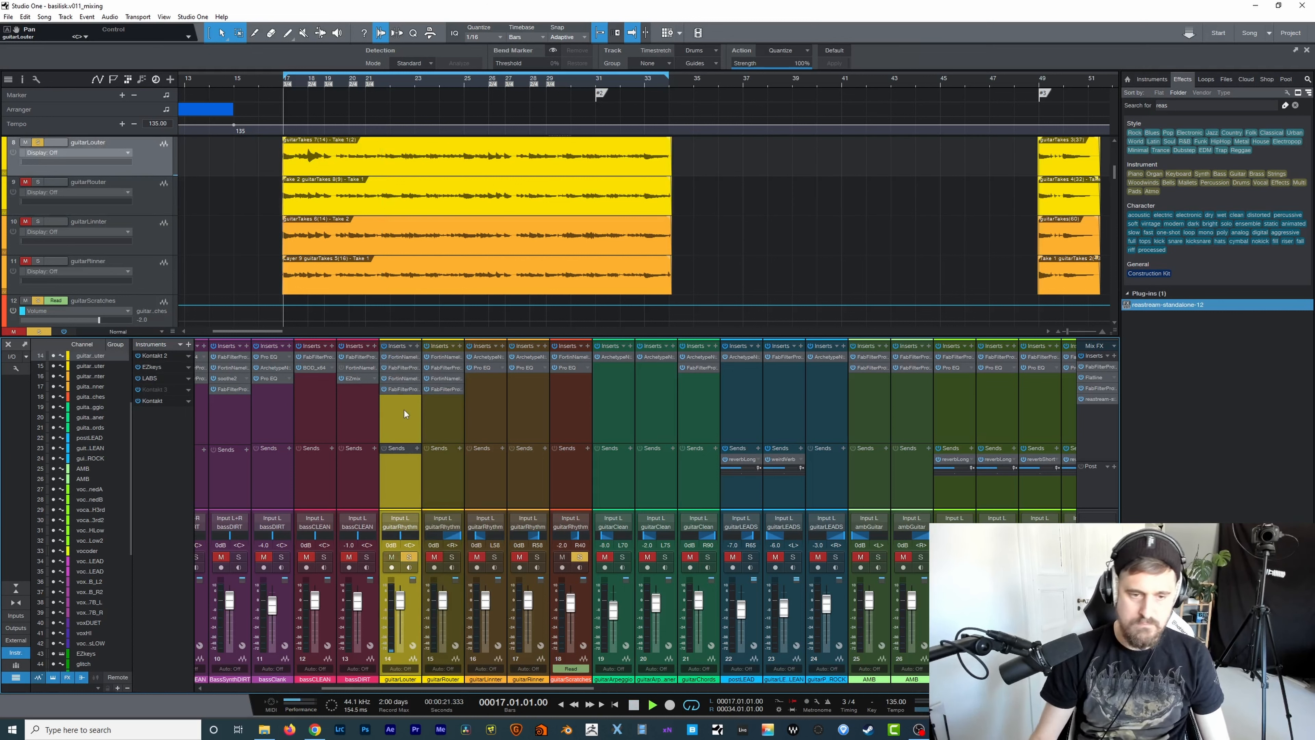
key("space")
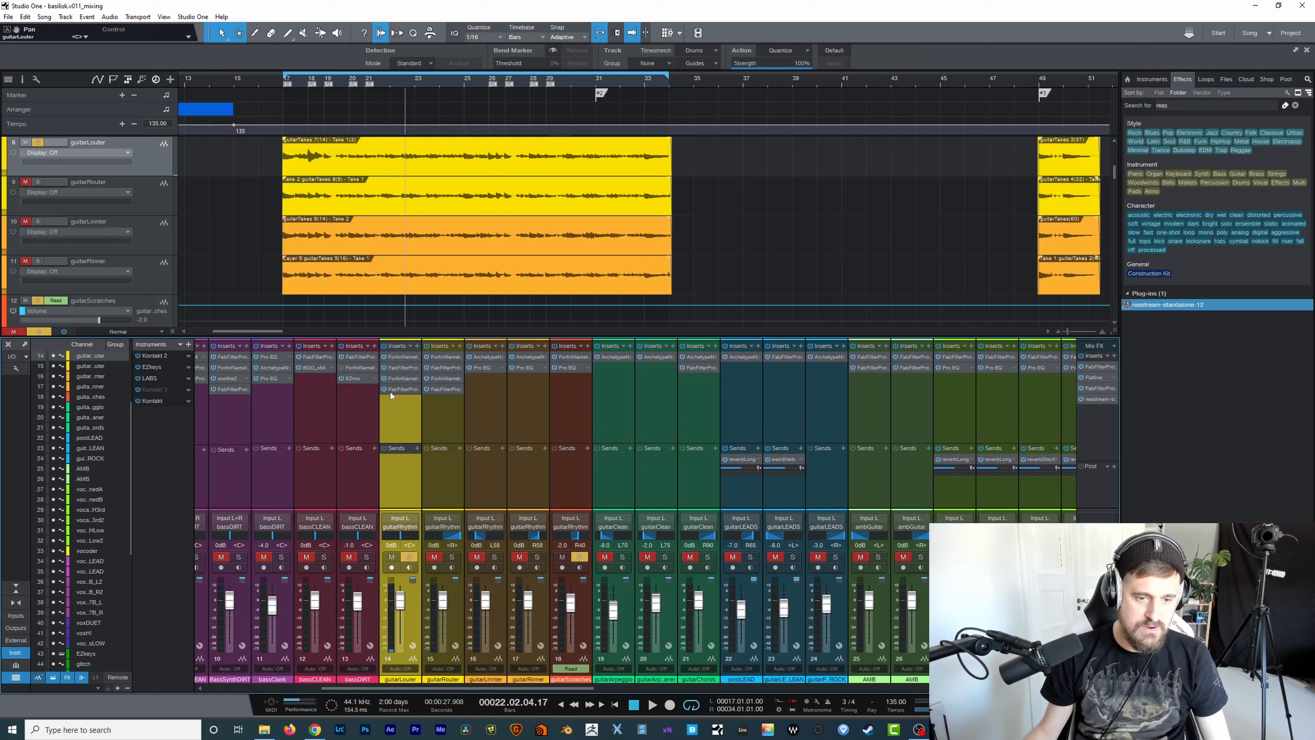
key("space")
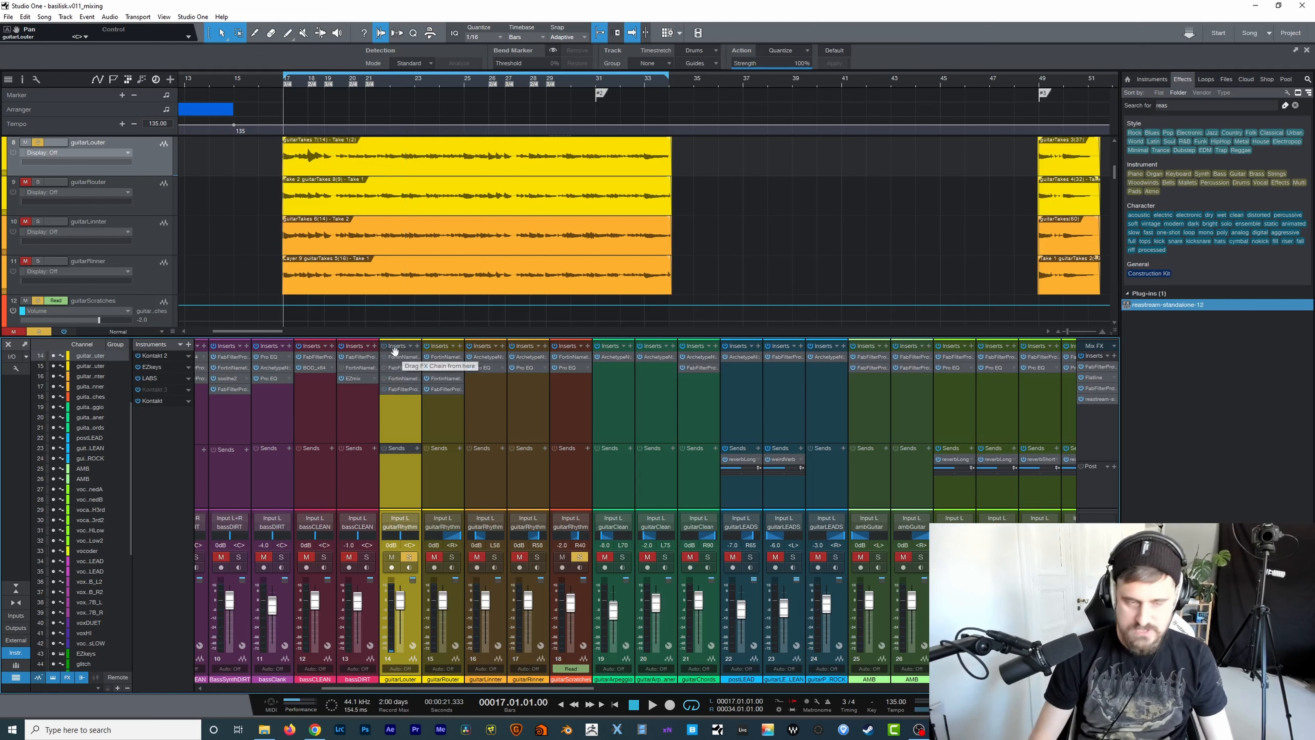
key("space")
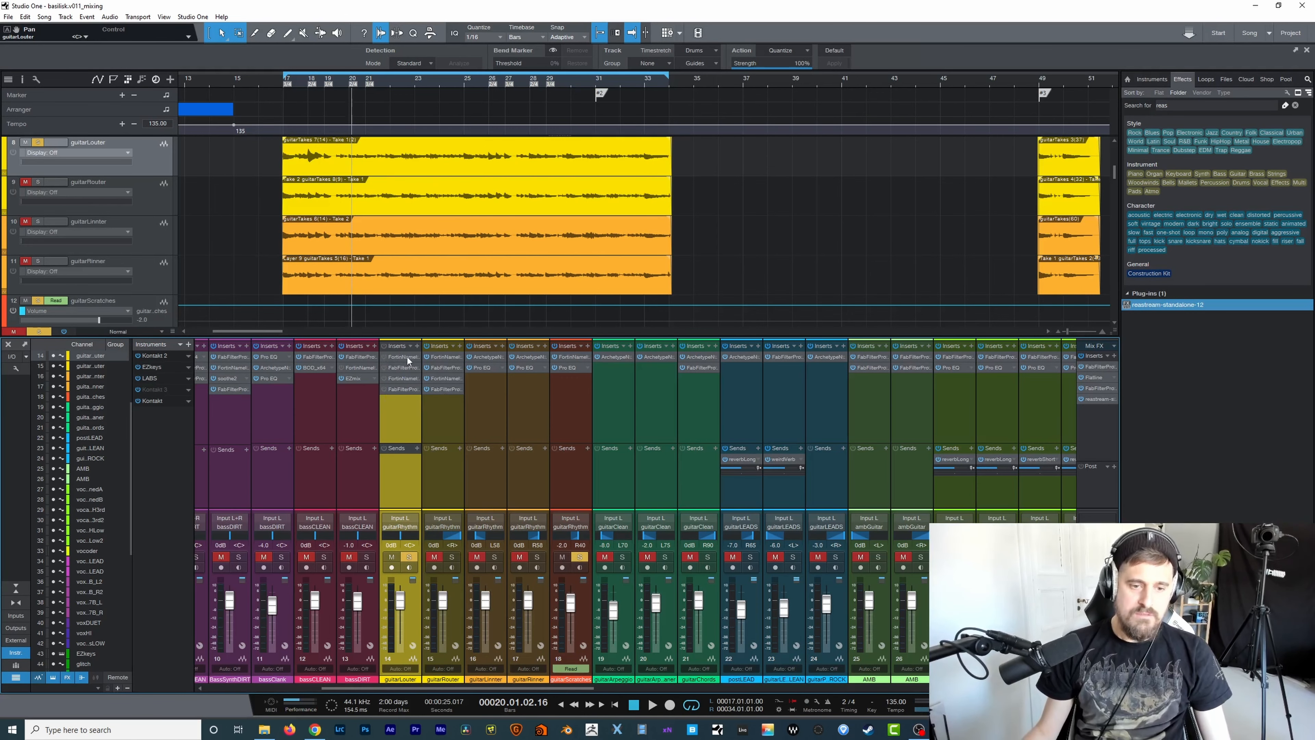
left_click(443, 415)
left_click(409, 417)
left_click(431, 414)
left_click(405, 414)
left_click(440, 418)
left_click(406, 414)
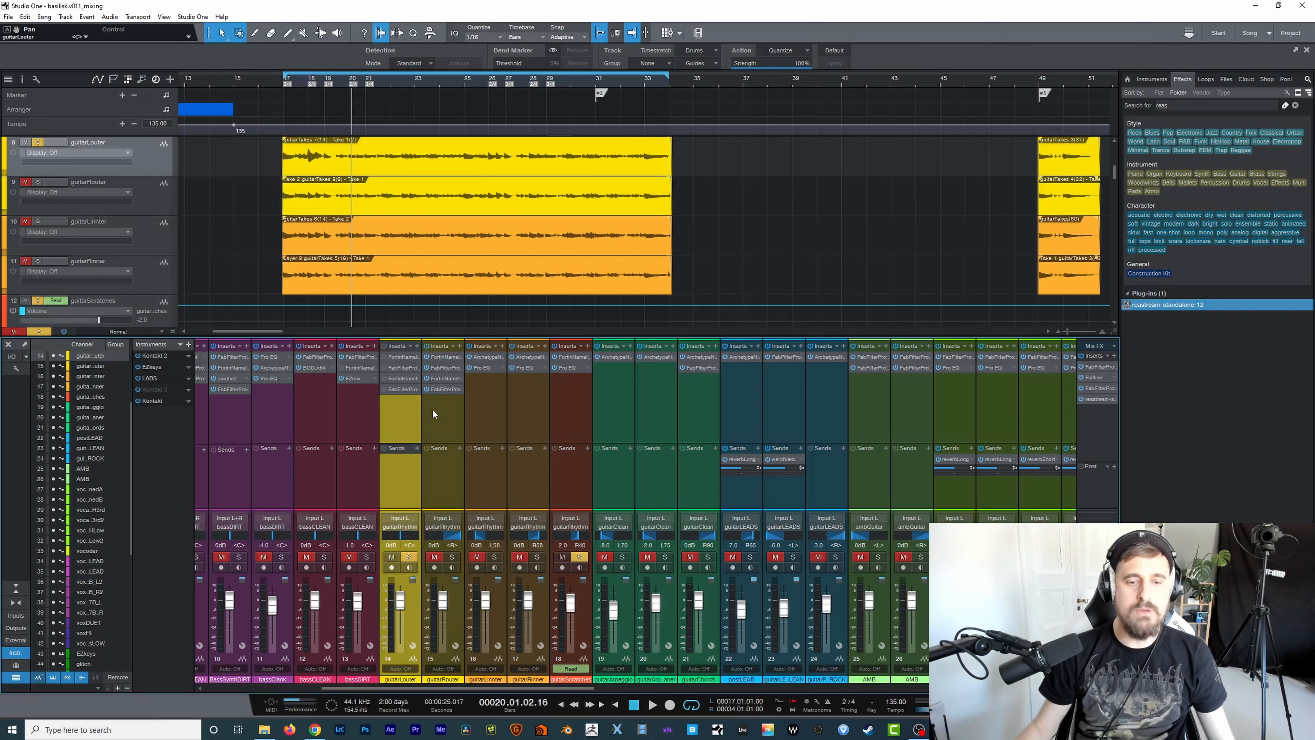
left_click(532, 427)
left_click(487, 421)
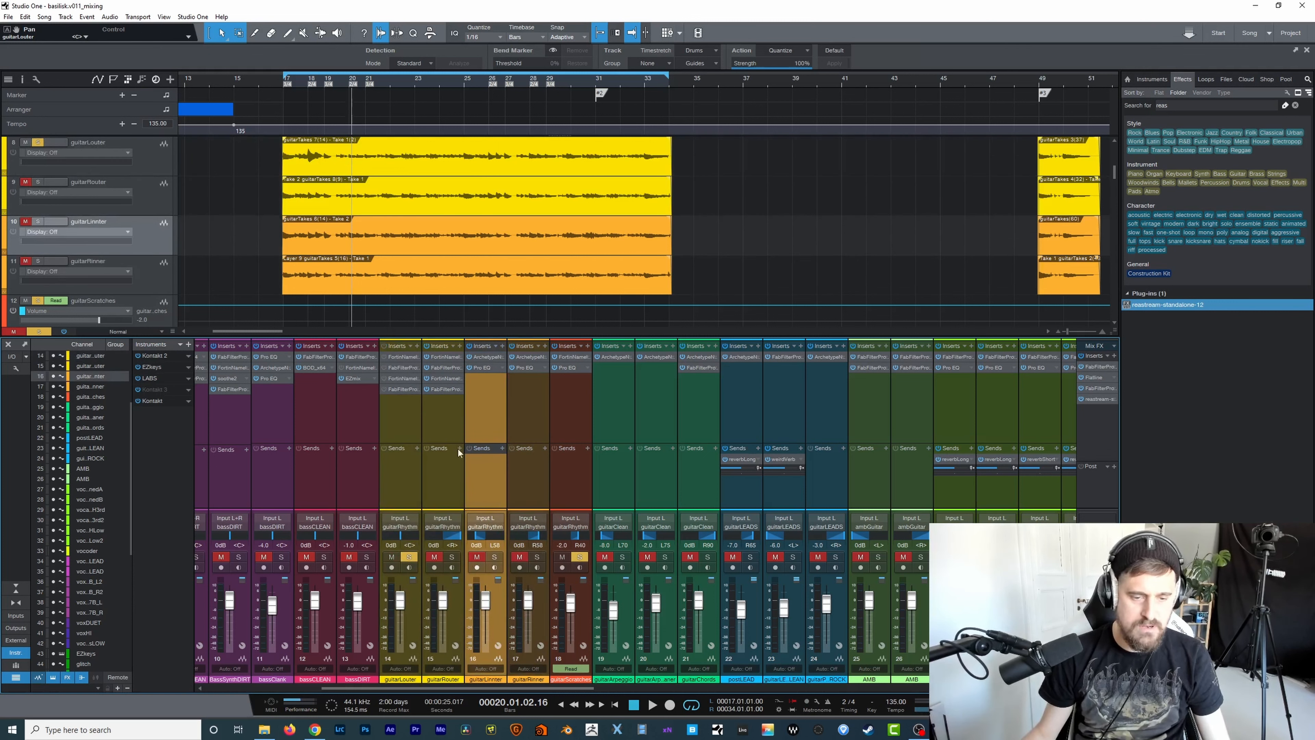
left_click(397, 423)
left_click(436, 417)
left_click(411, 417)
left_click(440, 418)
left_click(418, 417)
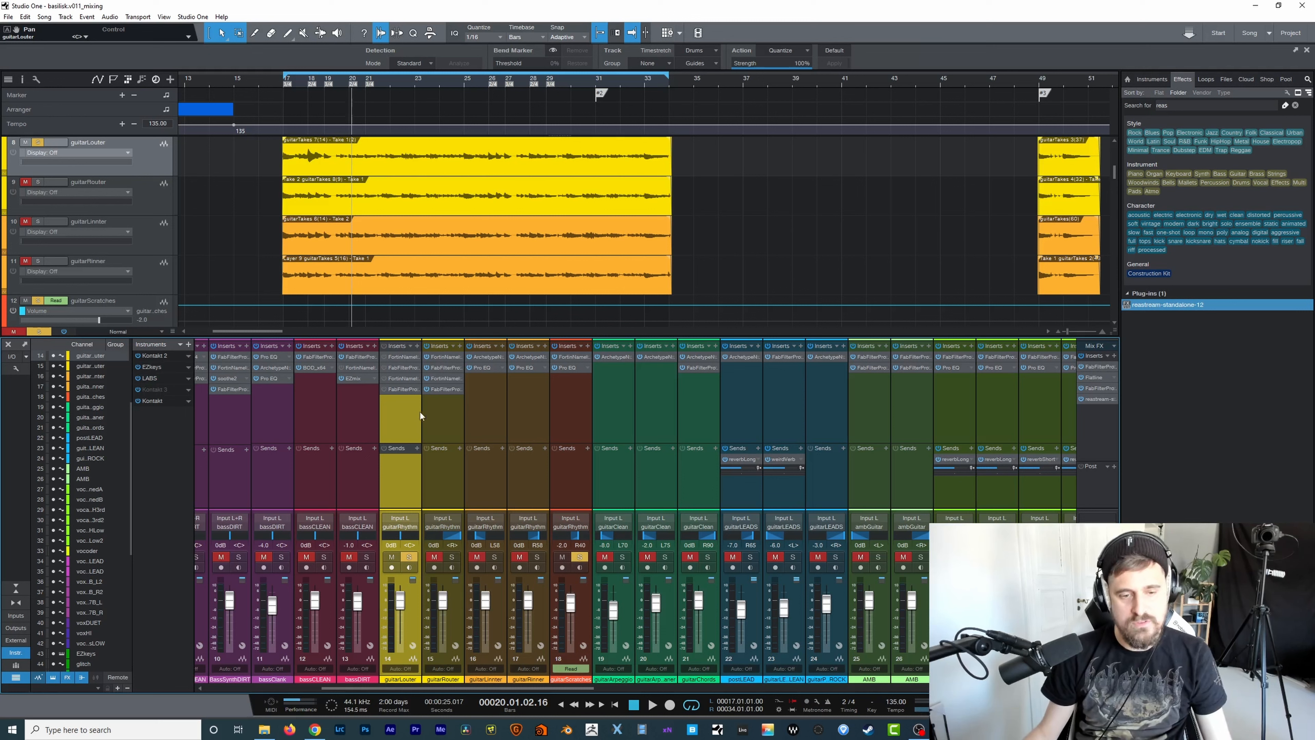
left_click(444, 403)
left_click(411, 407)
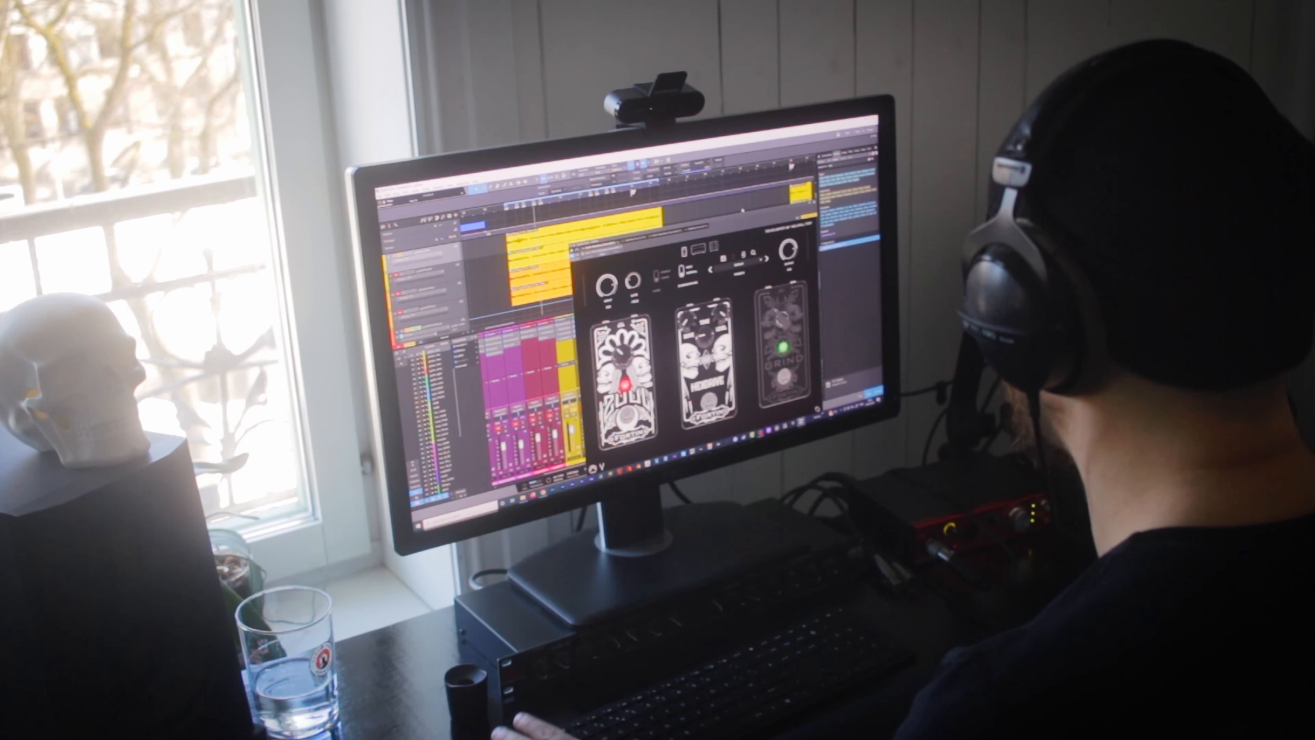
left_click_drag(745, 217, 749, 185)
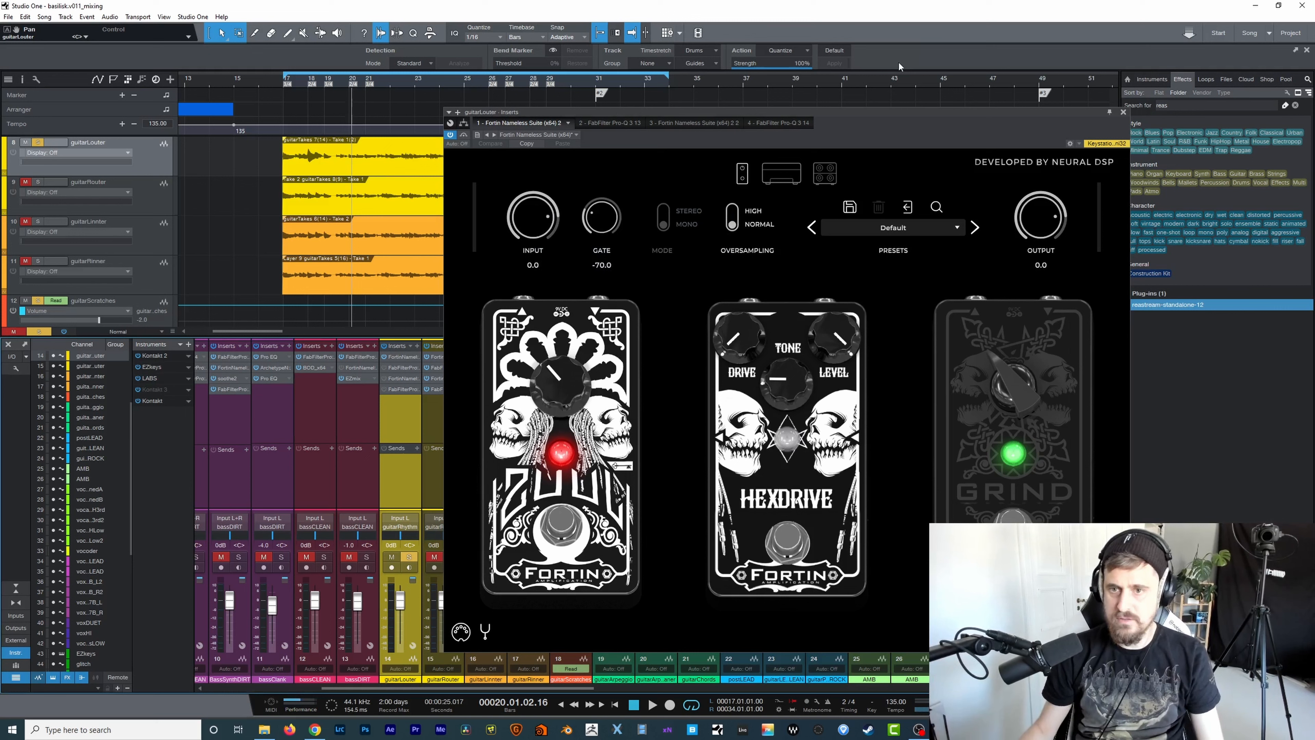
- Play guitarLouter and compare its first Fortin Nameless Suite insert bypassed and active, and return to the loop start
key("space")
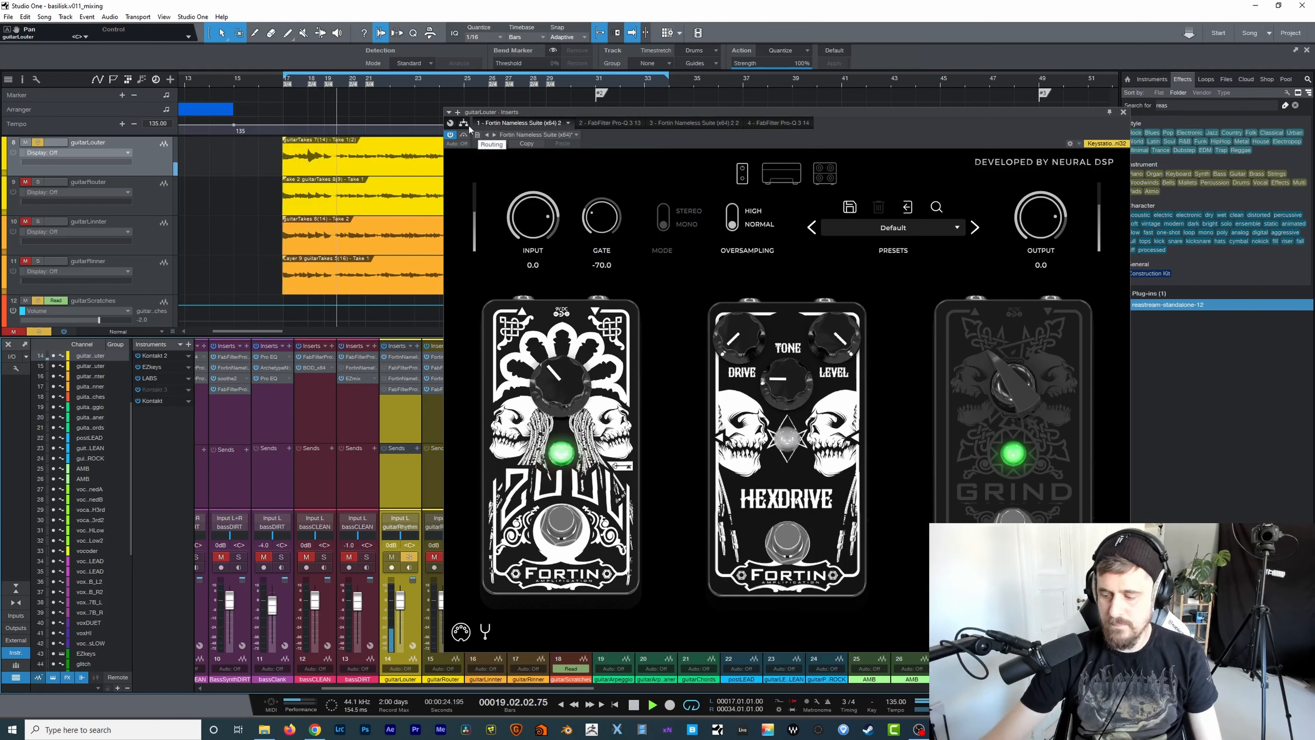
left_click(465, 135)
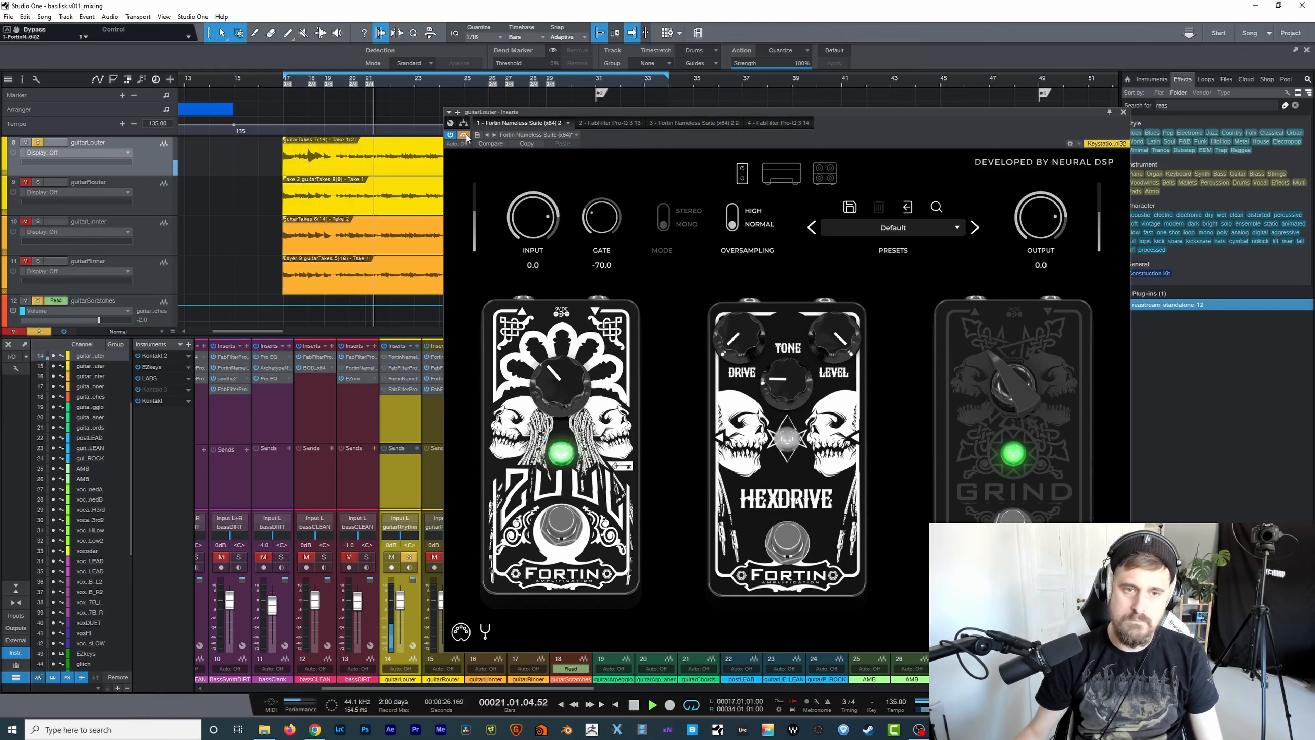
left_click(465, 135)
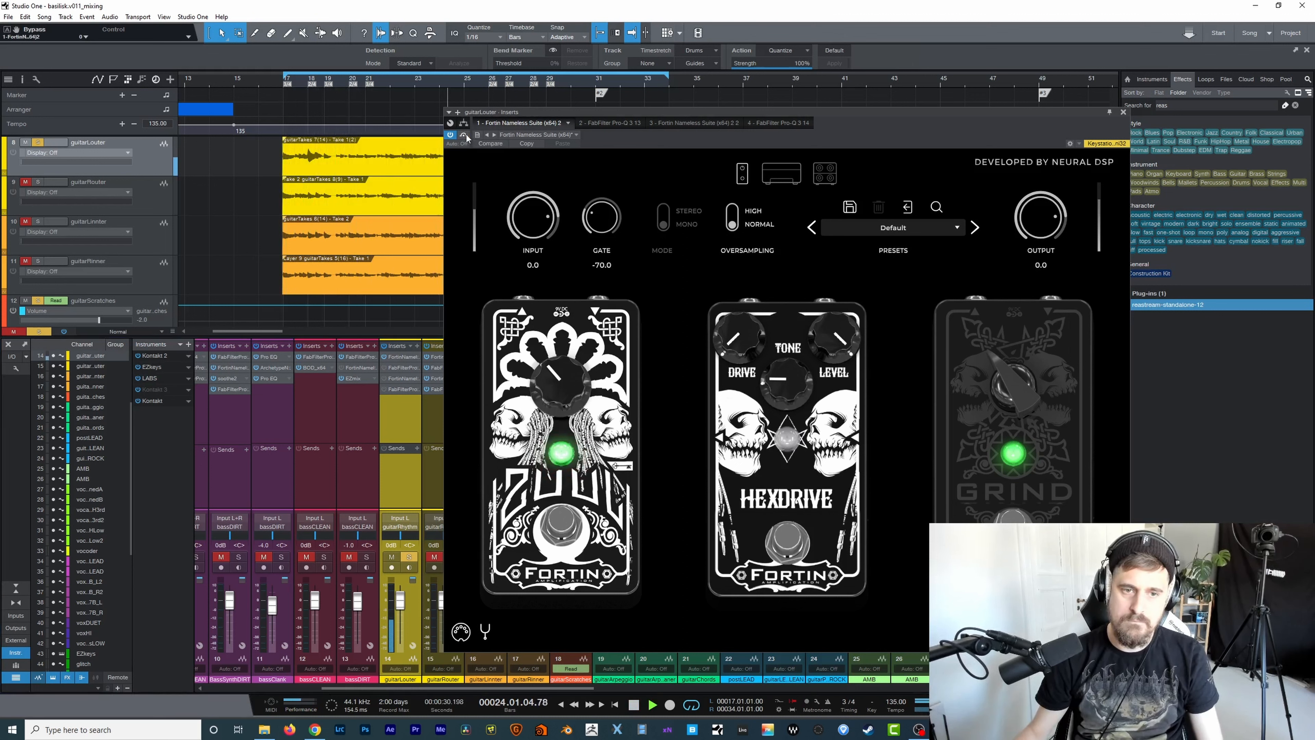
key("space")
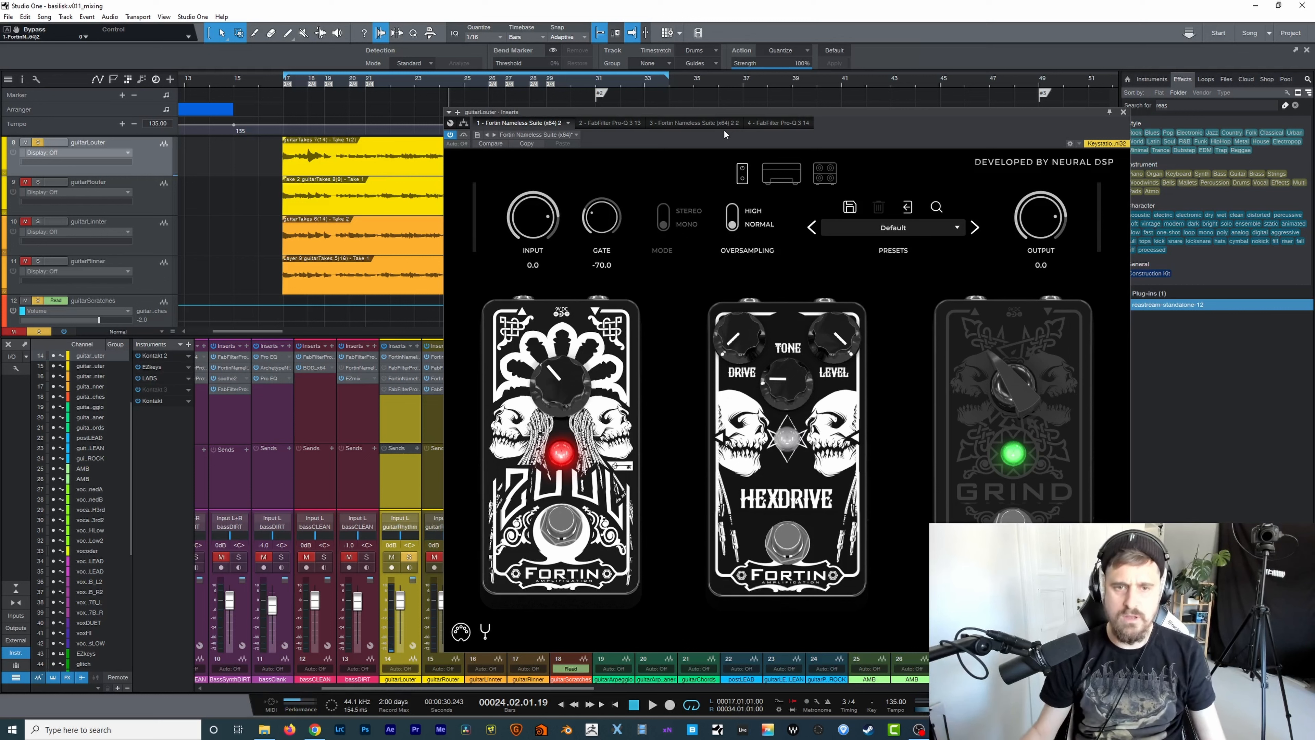
key("KP_1")
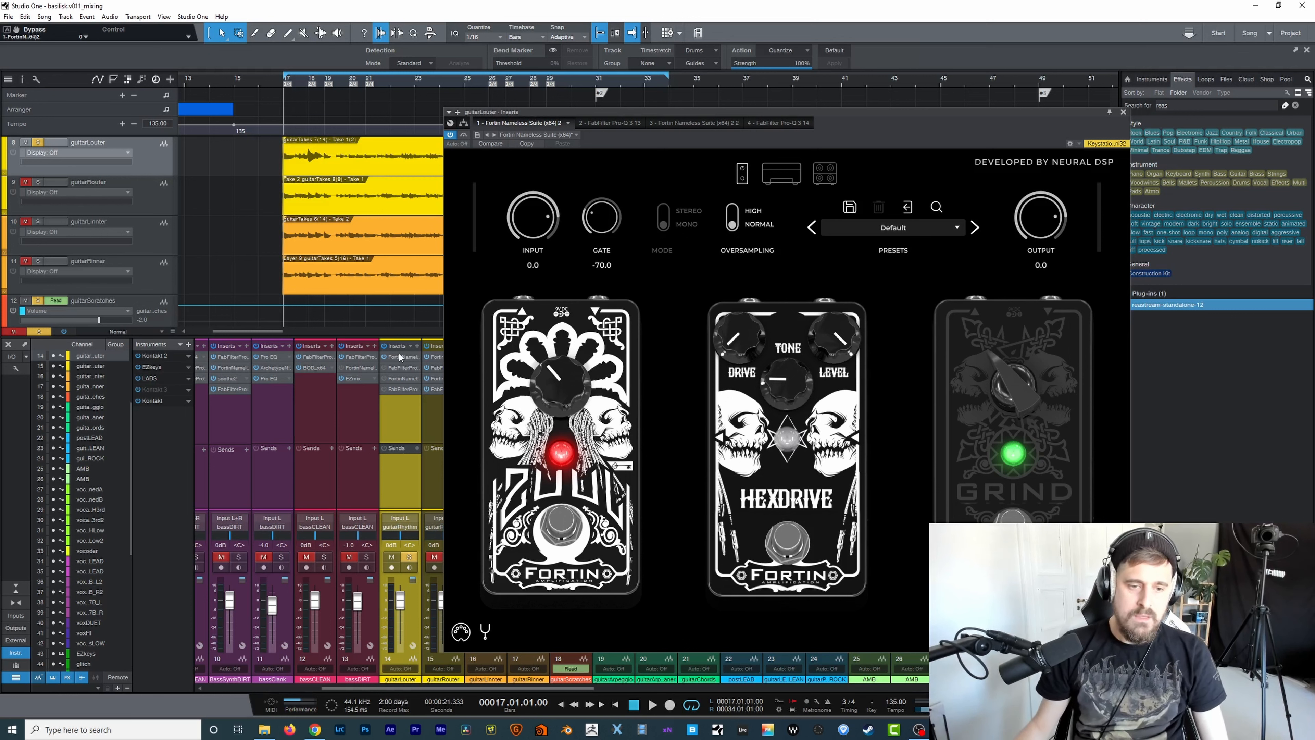
- Open the FabFilter Pro-Q 3 after the first Fortin insert on guitarLouter and set its display range to 12 dB
left_click(401, 368)
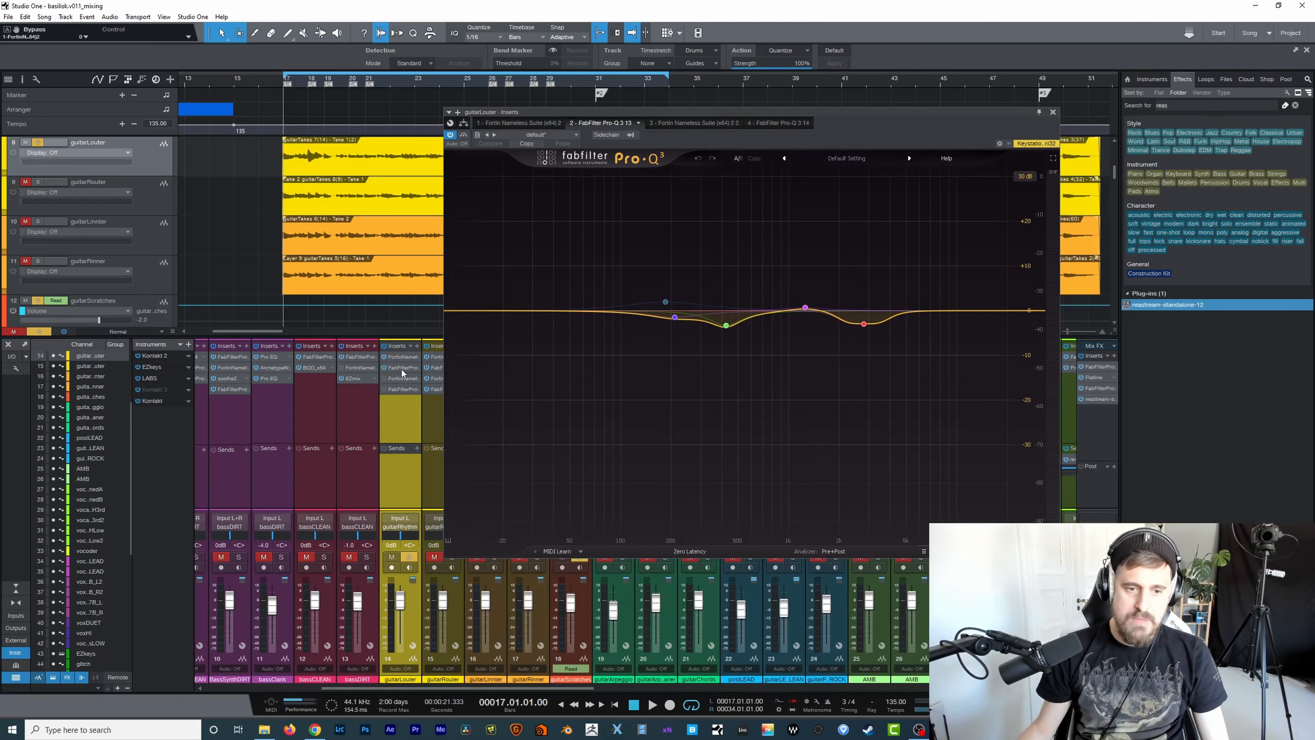
left_click_drag(929, 109, 902, 104)
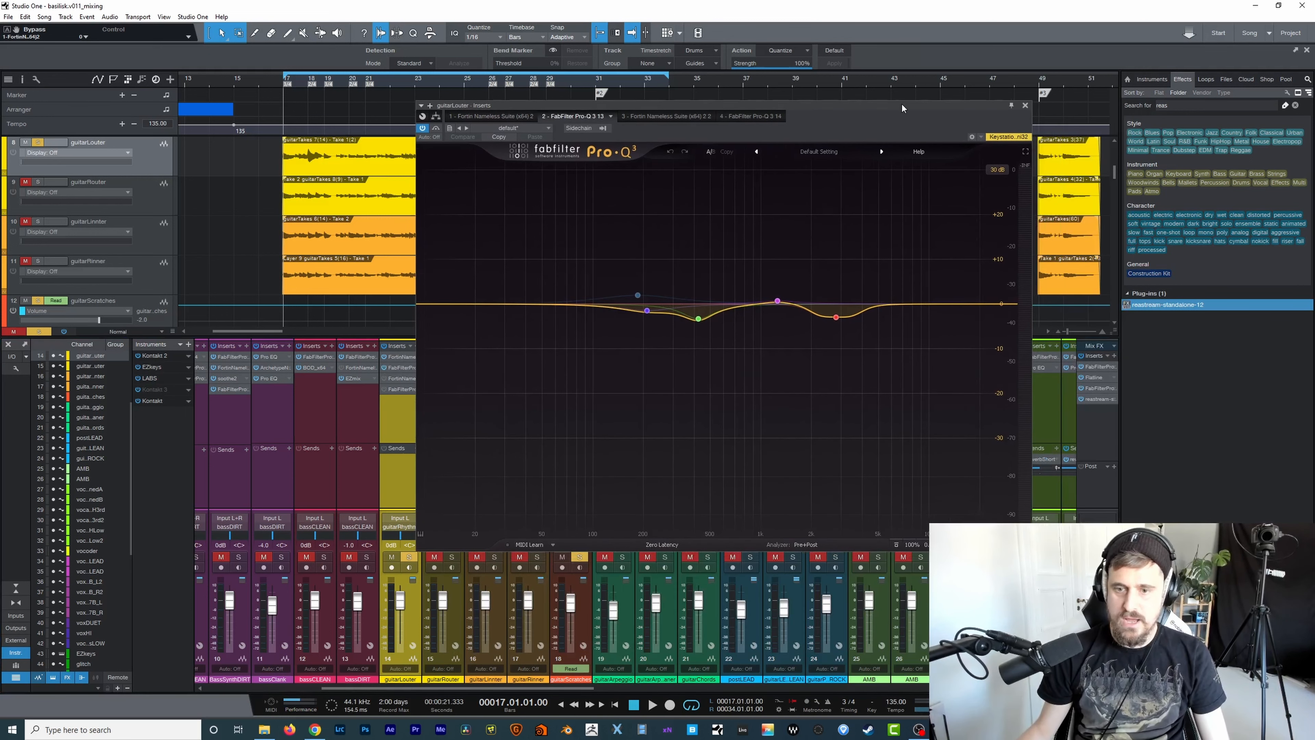
left_click(1002, 170)
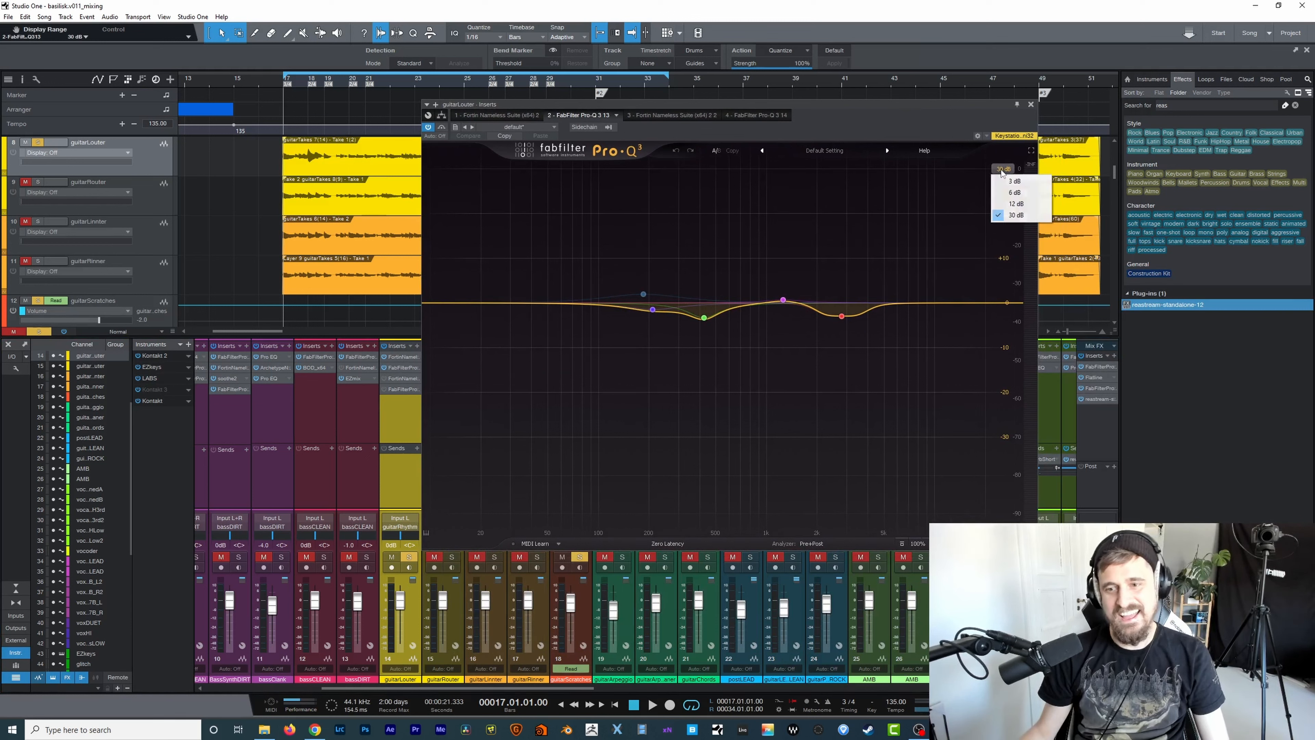
left_click(1016, 203)
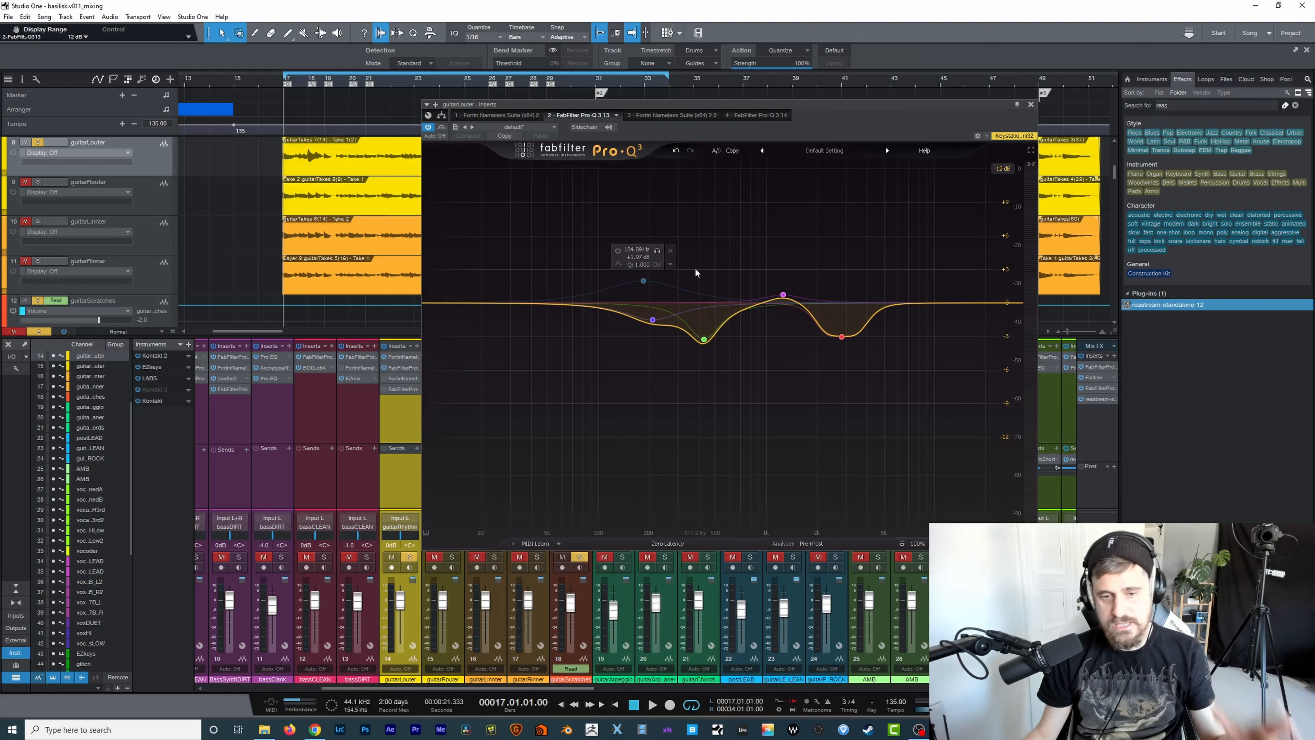
- Inspect the frequency, gain and Q settings of the individual bands in guitarLouter's first Pro-Q 3
mouse_move(890, 329)
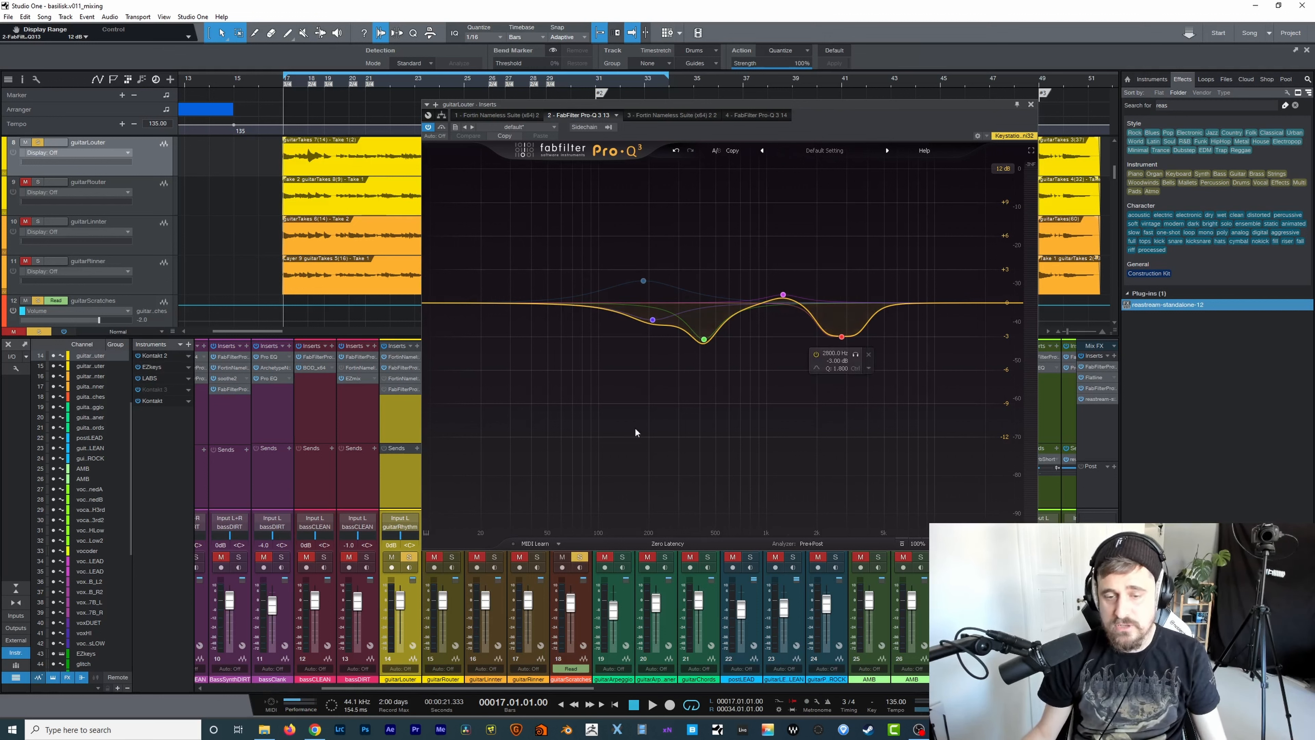
mouse_move(655, 324)
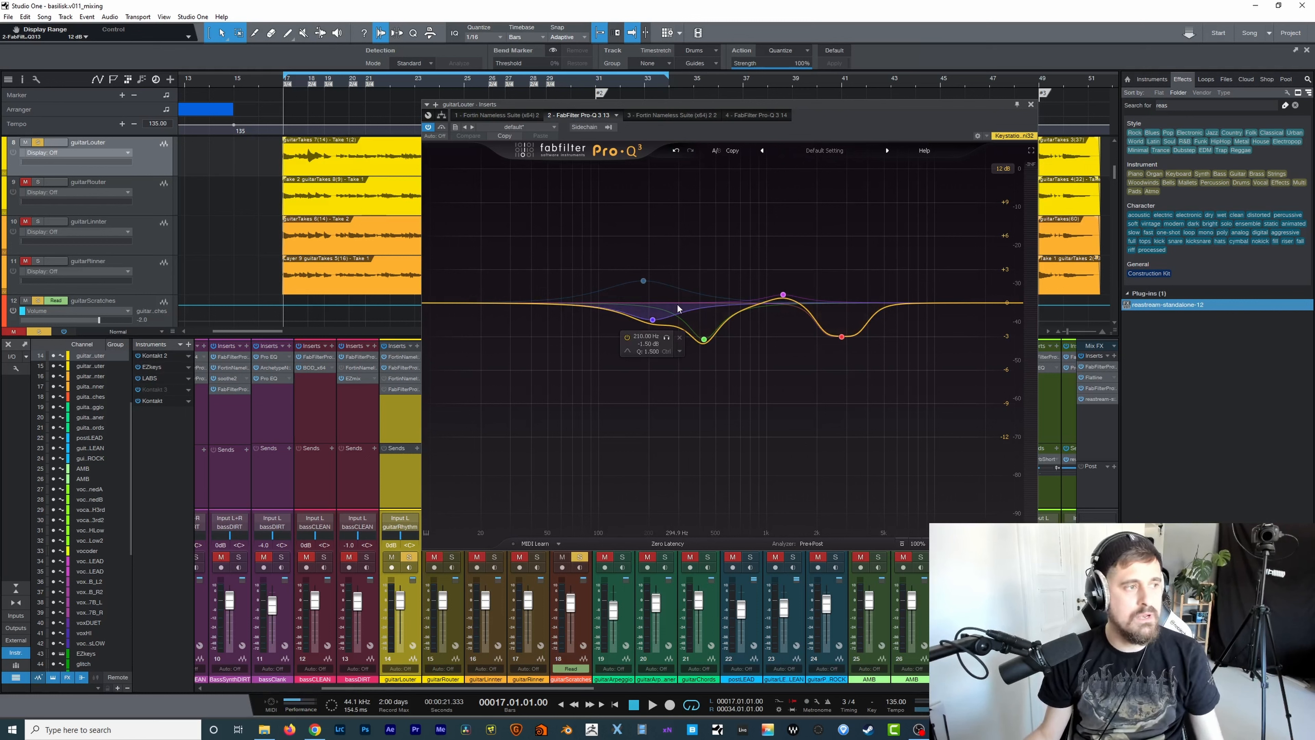
mouse_move(709, 301)
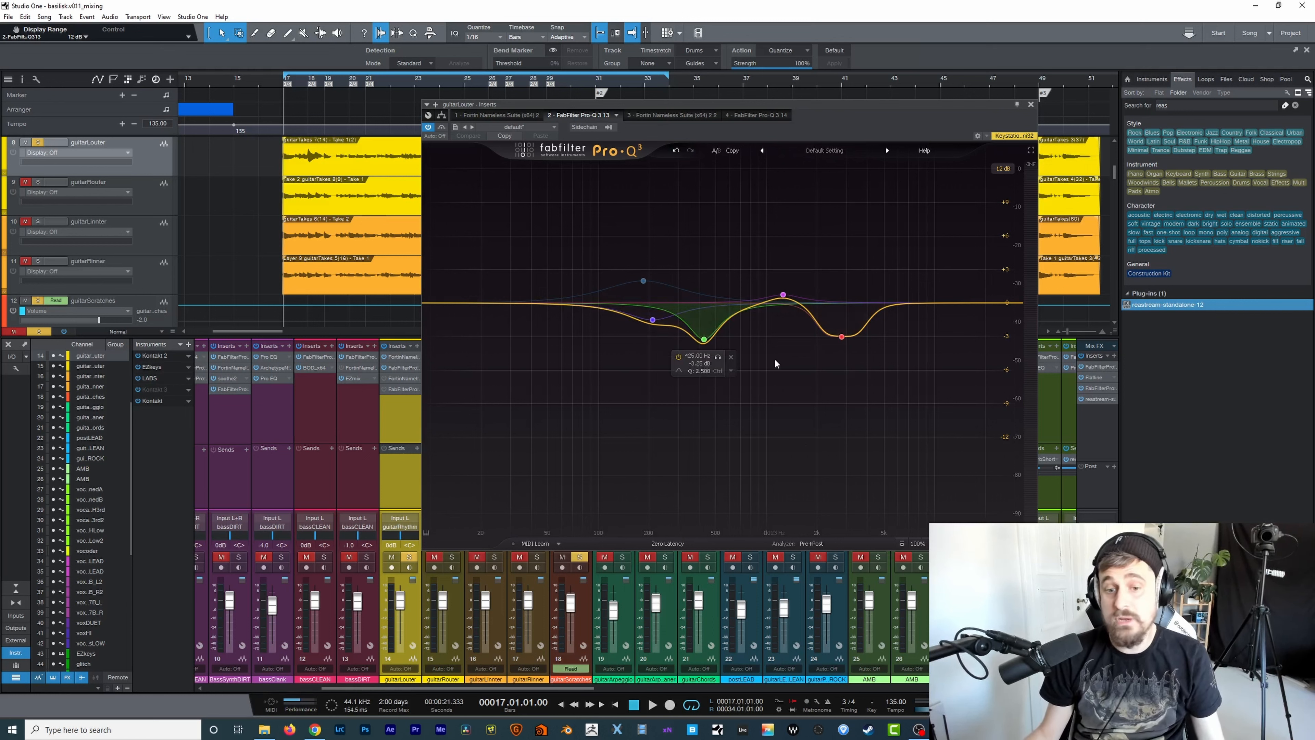
left_click(743, 325)
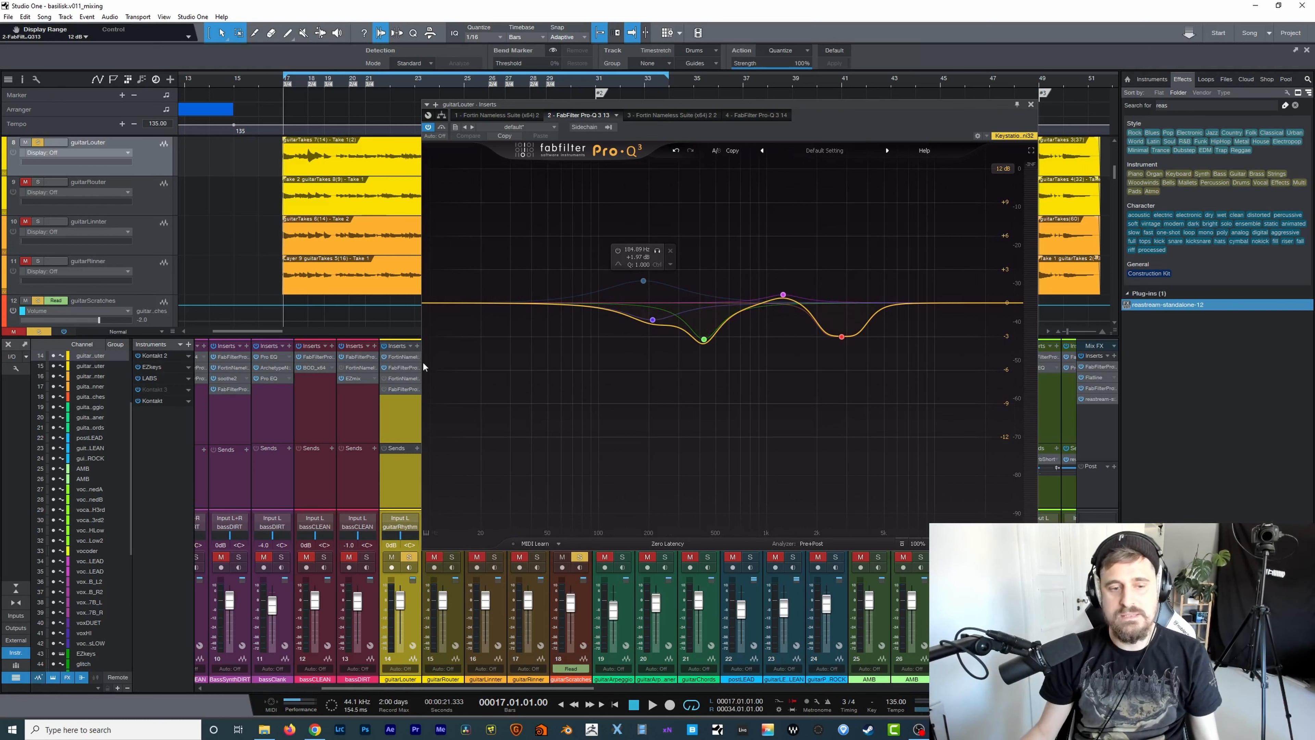
- Review the order of guitarLouter's inserts by comparing the first Fortin's pedals, the Pro-Q 3 between and the second Fortin's amp
left_click(659, 118)
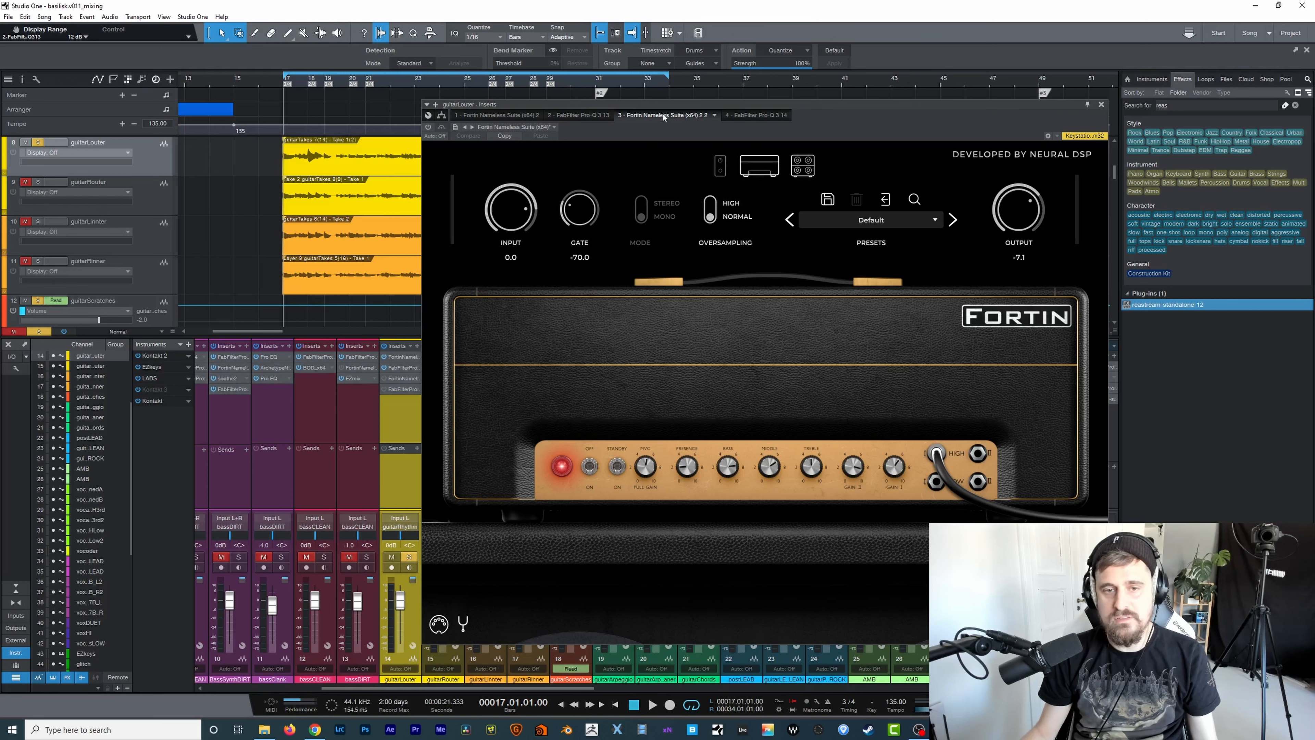
left_click(518, 116)
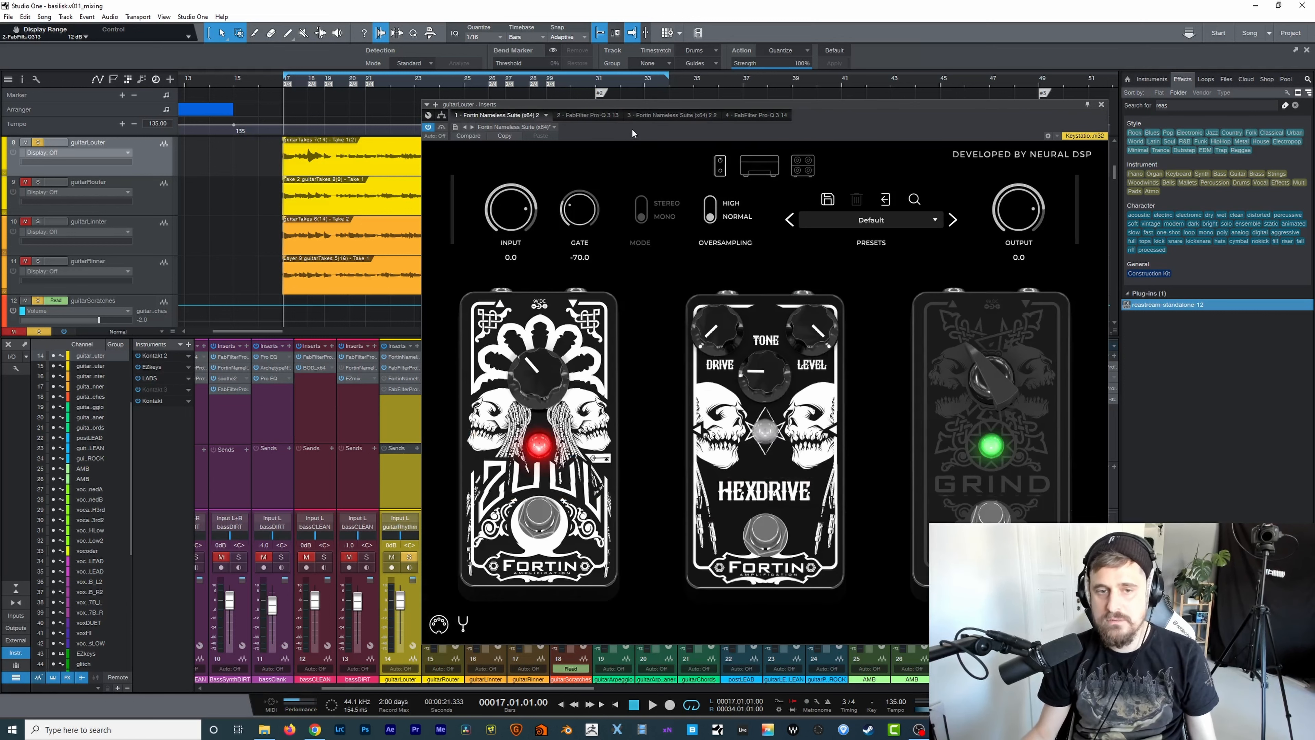
left_click(598, 114)
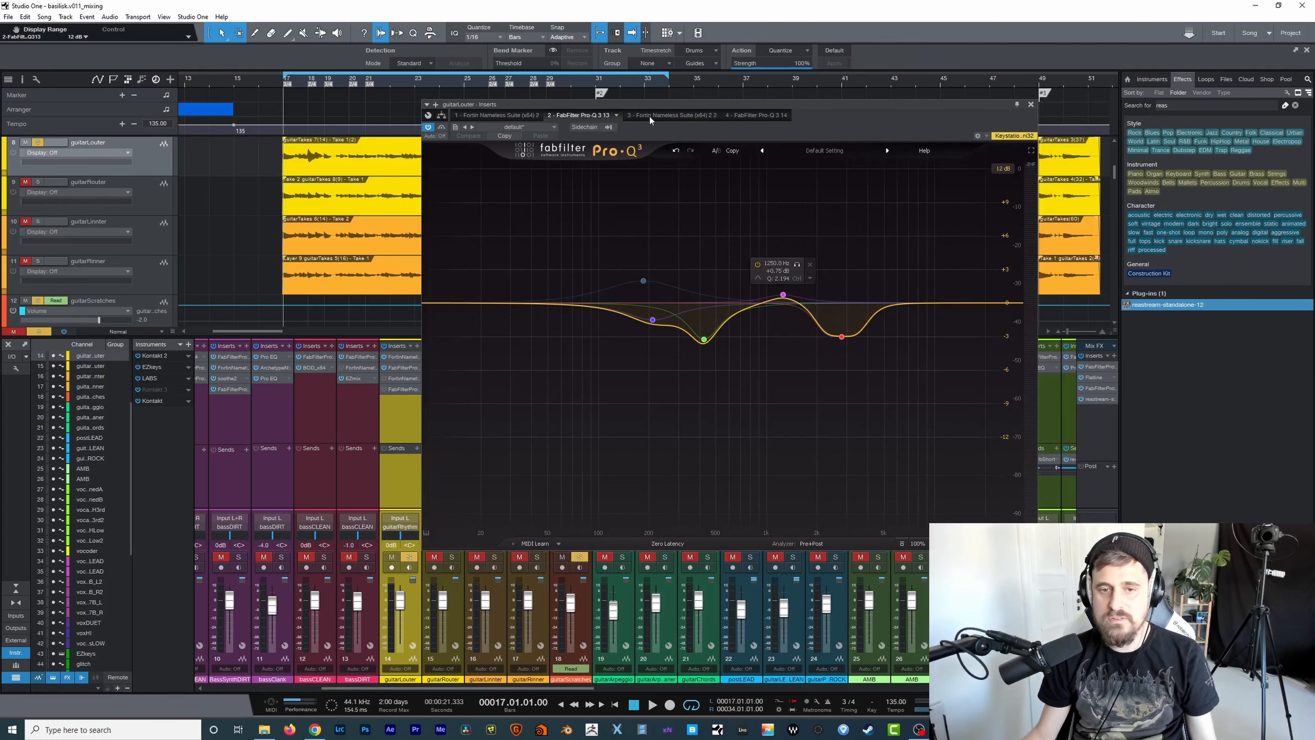
left_click(659, 117)
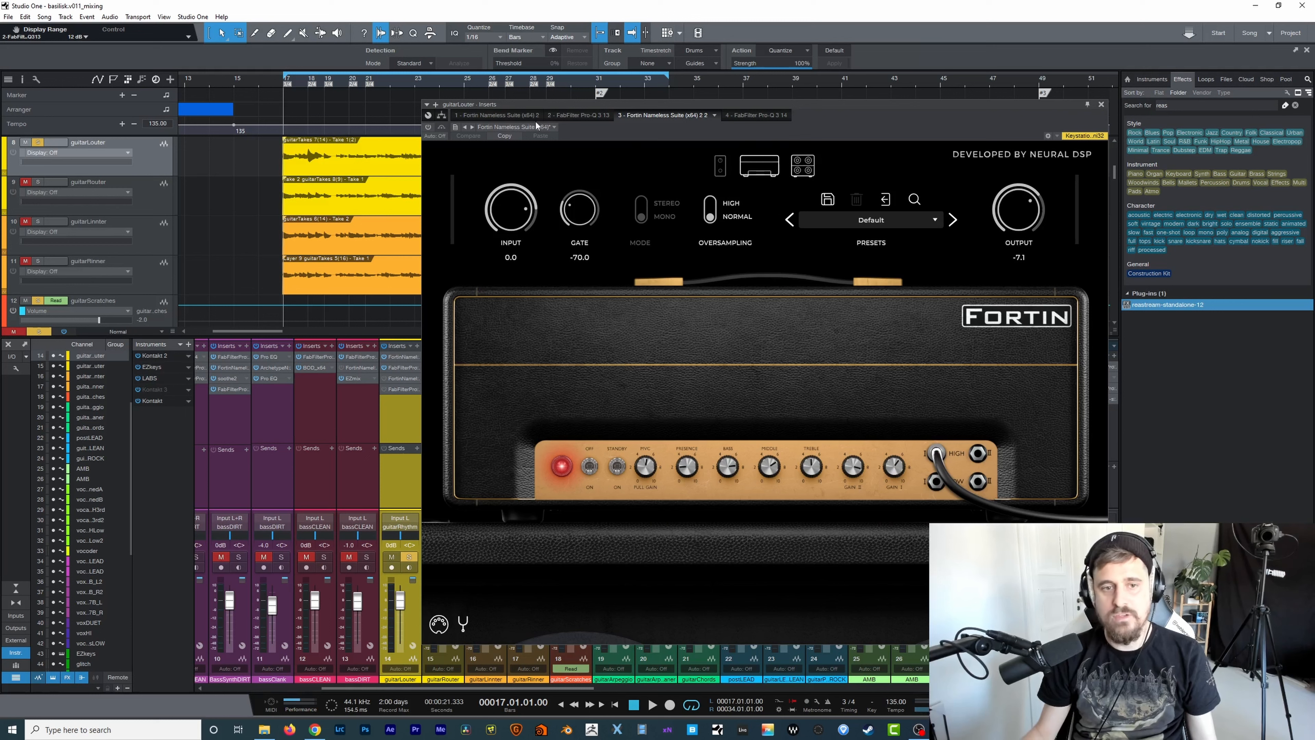
left_click(492, 112)
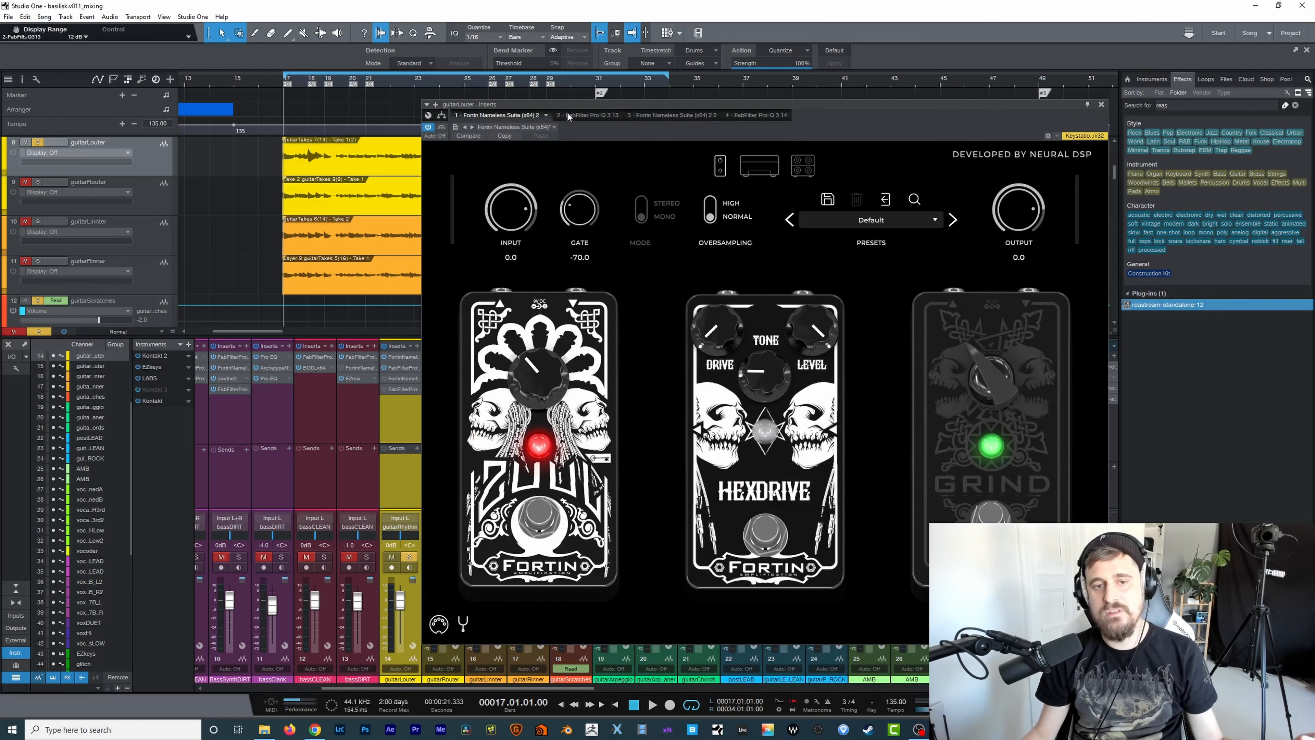
left_click(568, 115)
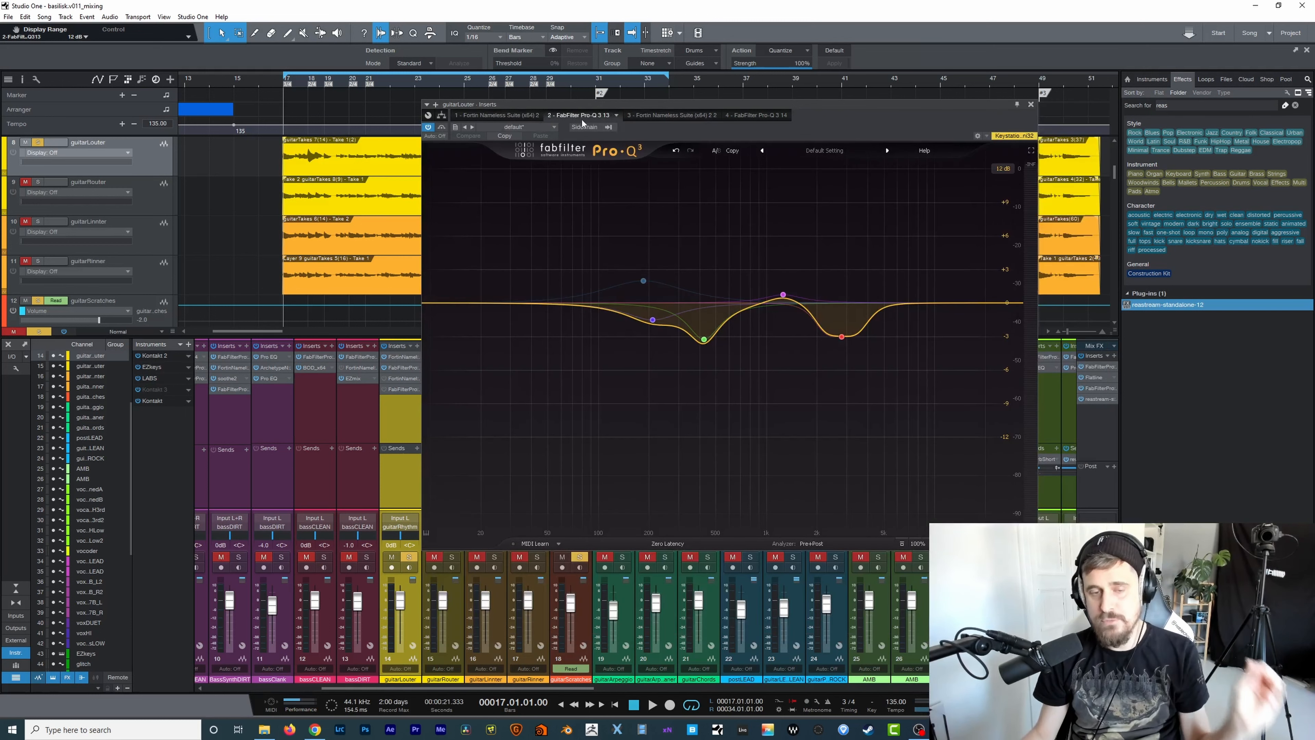
left_click(657, 116)
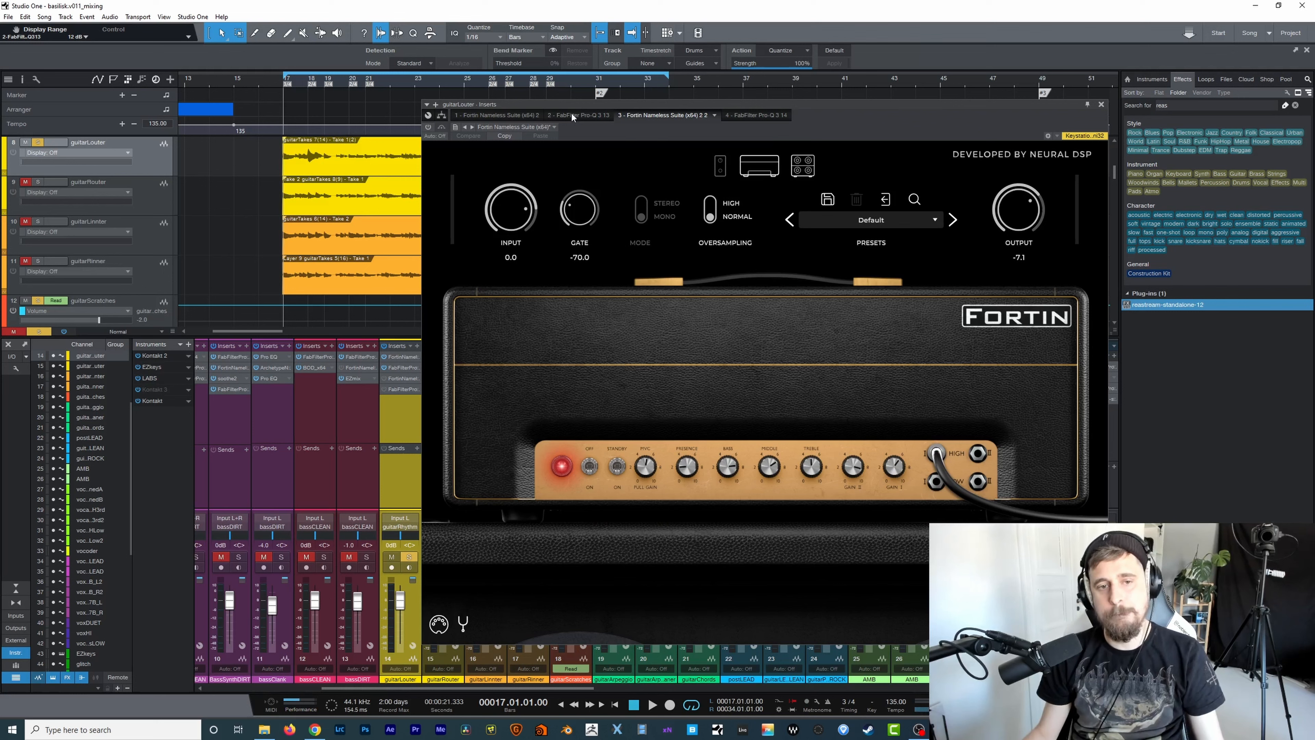
left_click(586, 116)
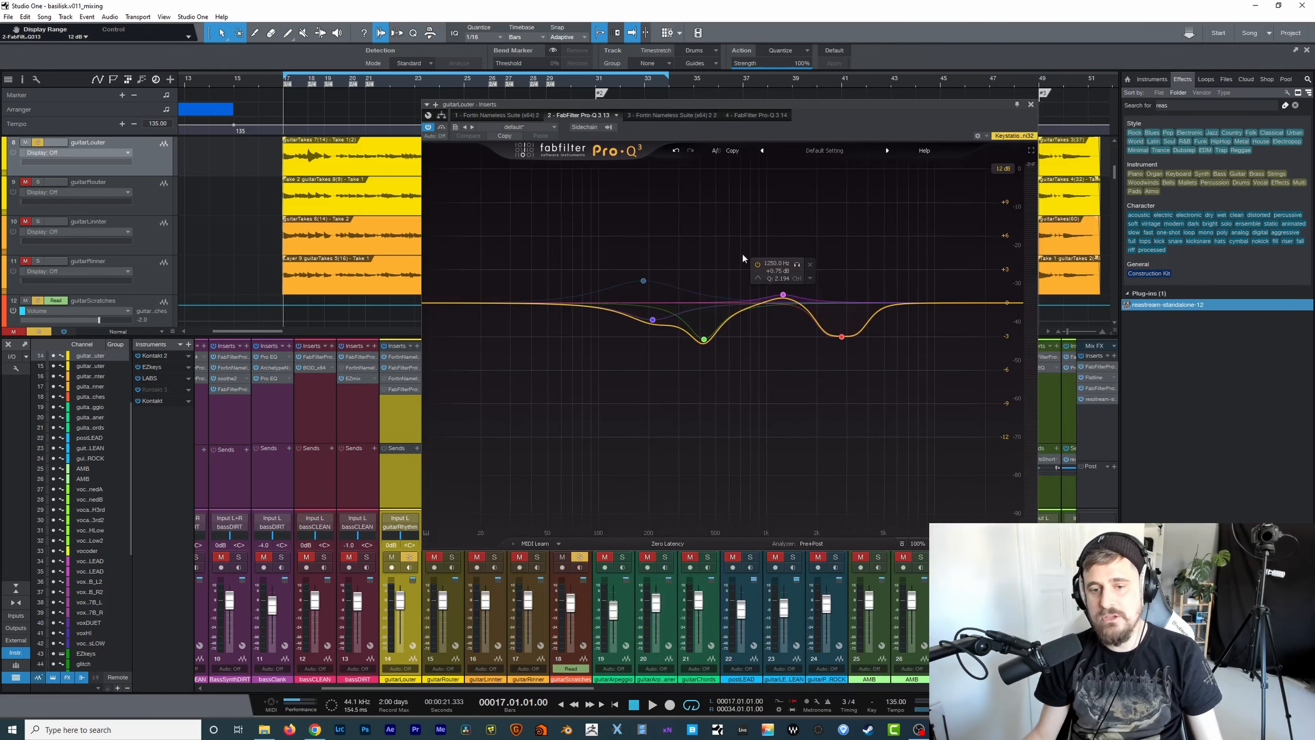
left_click(666, 116)
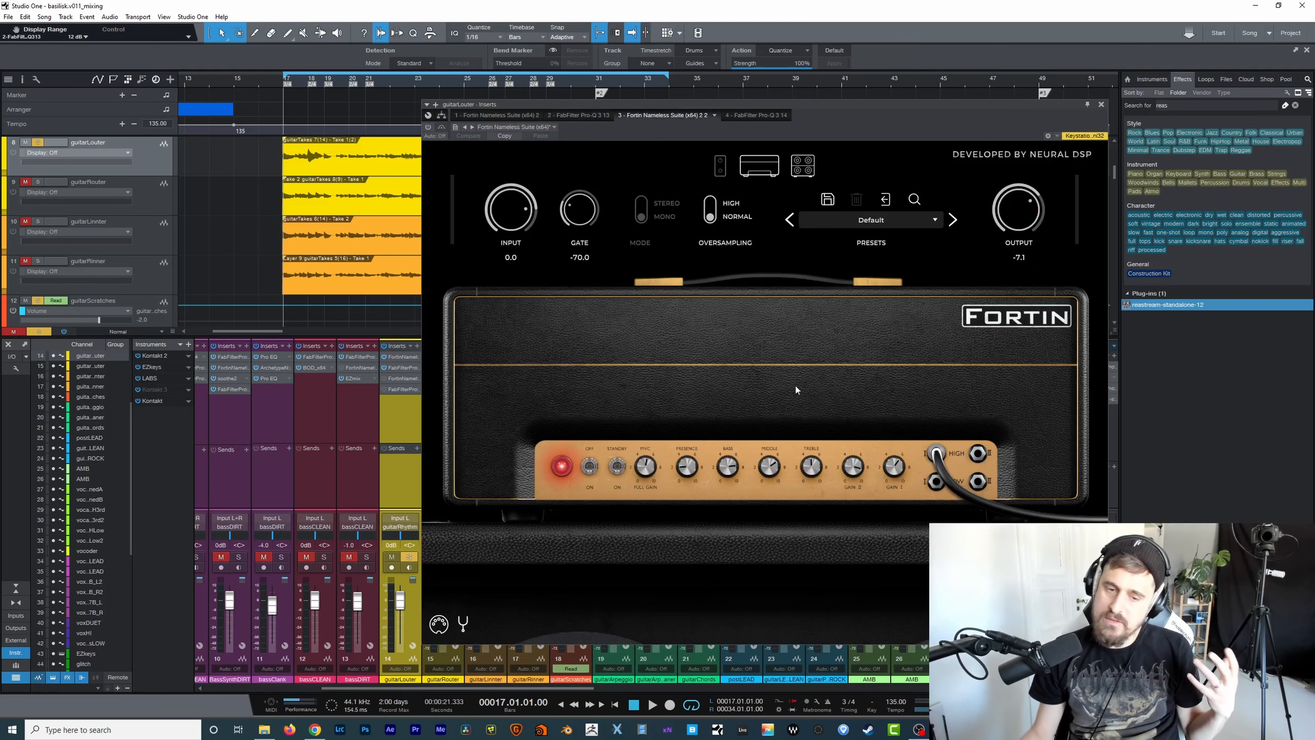
left_click(583, 114)
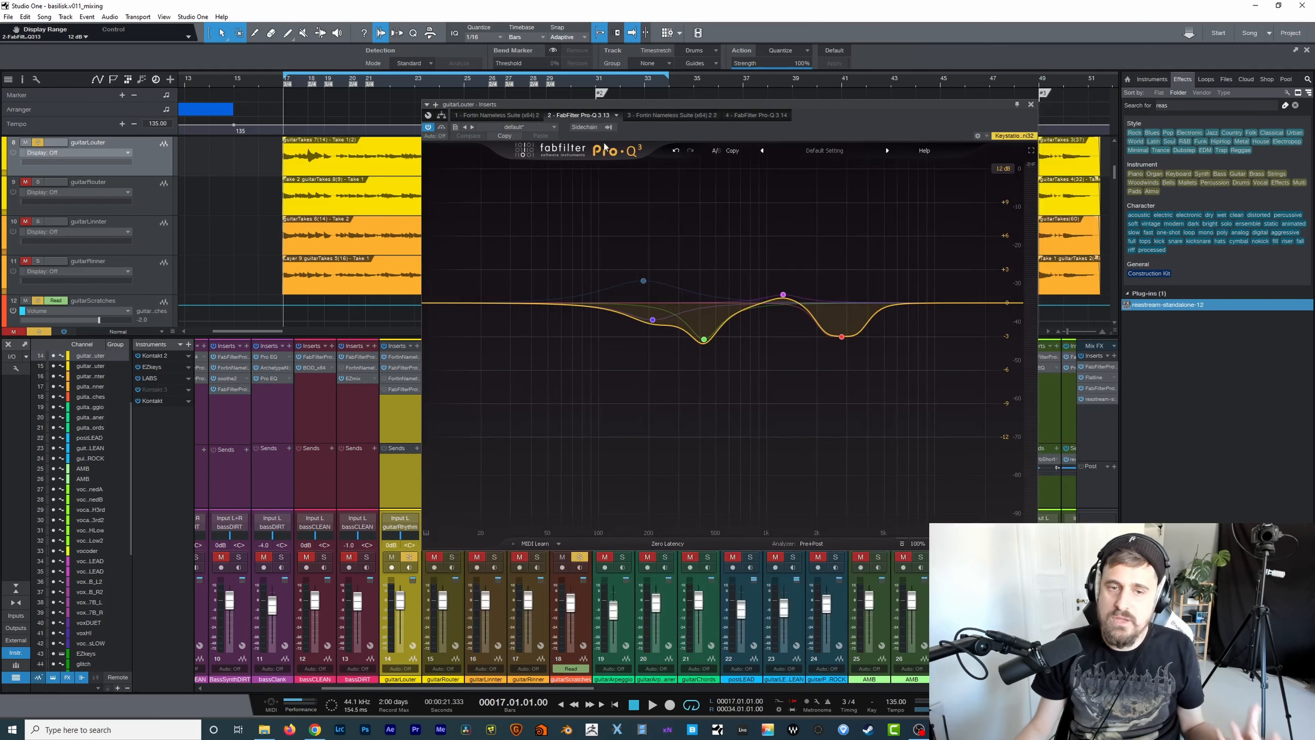
- Examine the 425 Hz cut and the neighbouring low-mid cut in the Pro-Q 3 curve
left_click(705, 339)
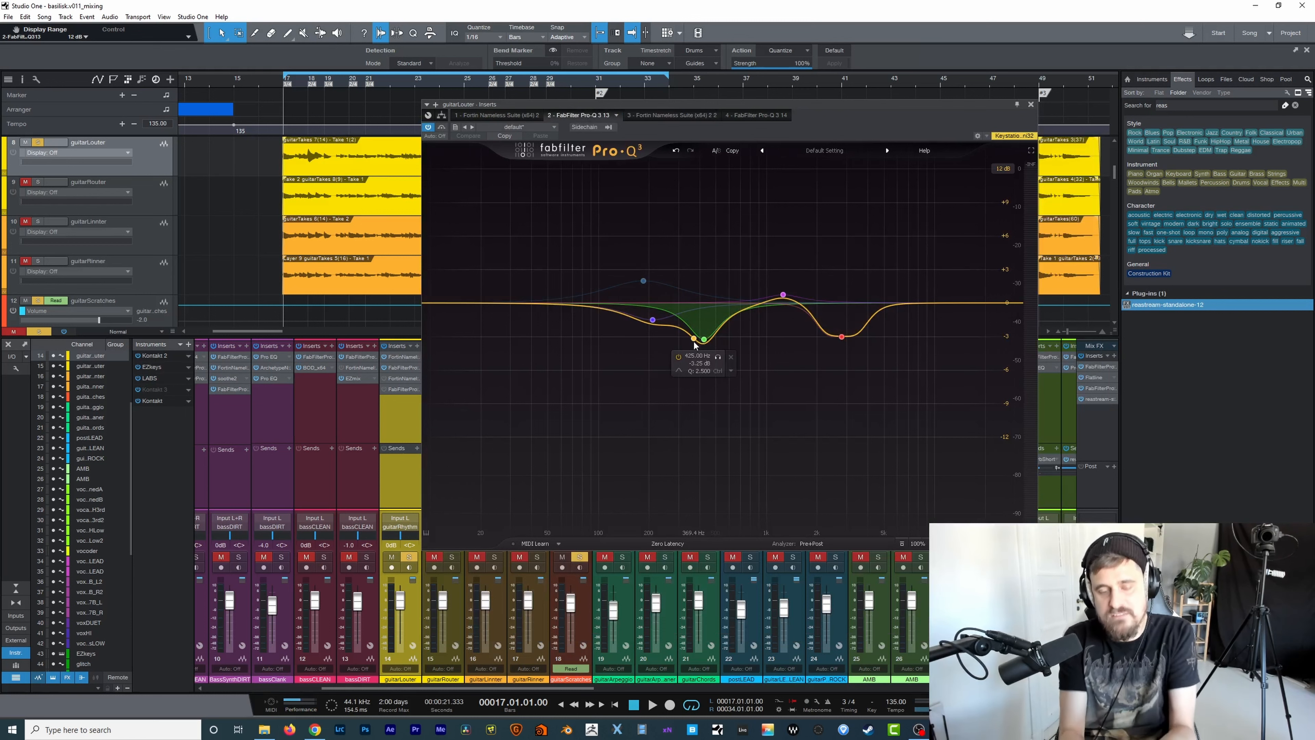
left_click(699, 265)
left_click(704, 339)
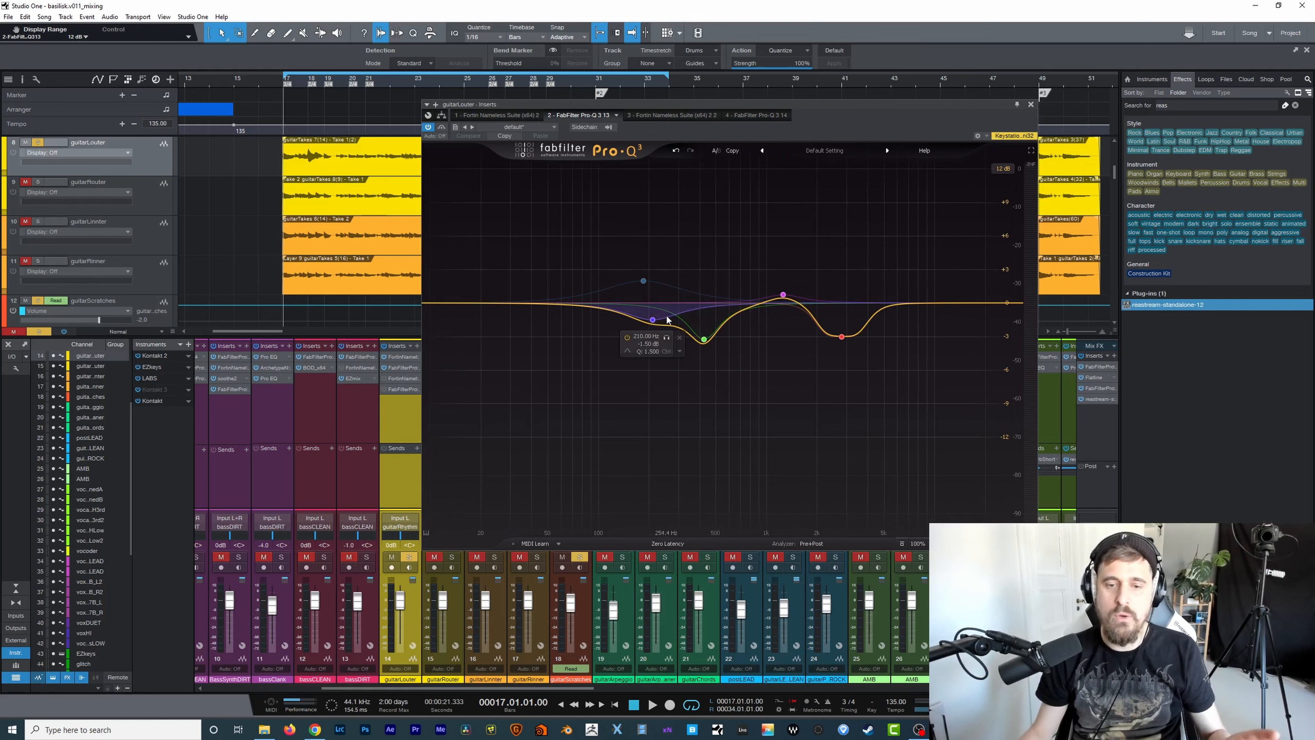
- Play guitarLouter through the first Fortin and the Pro-Q 3, comparing the EQ bypassed and active
left_click(488, 114)
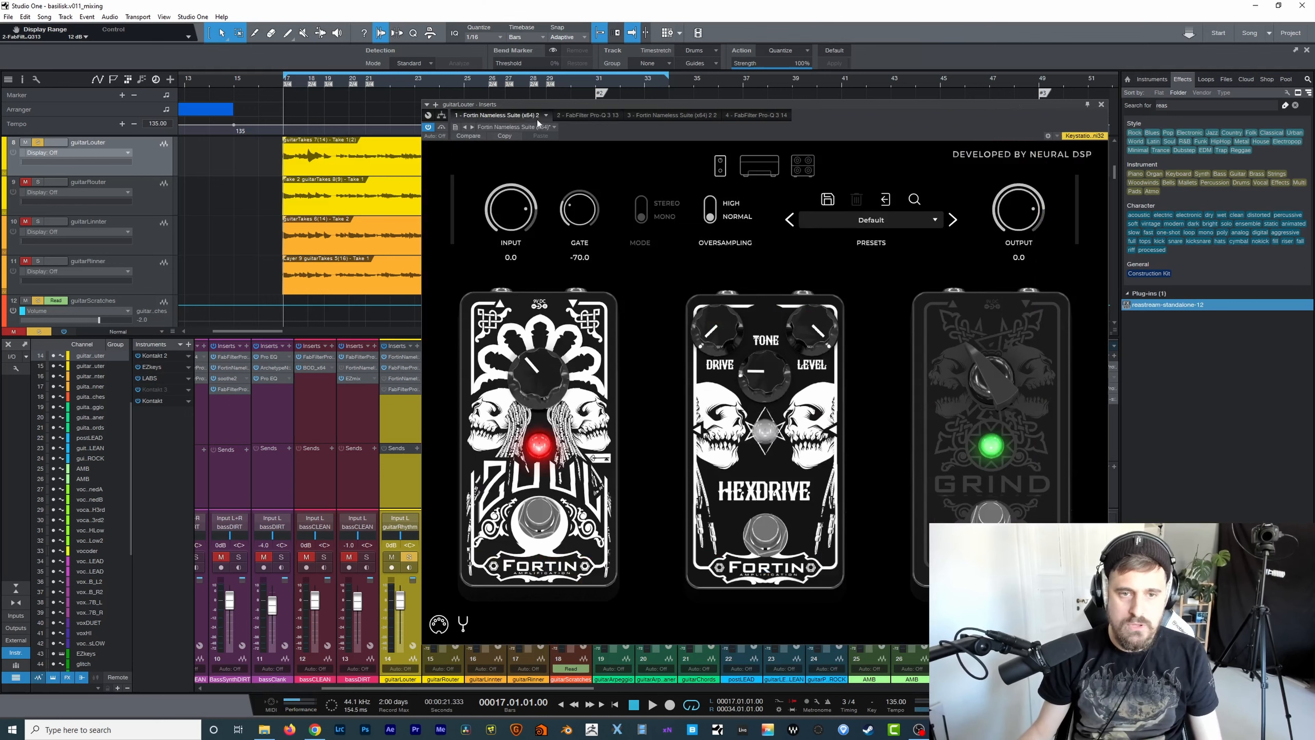
left_click(590, 115)
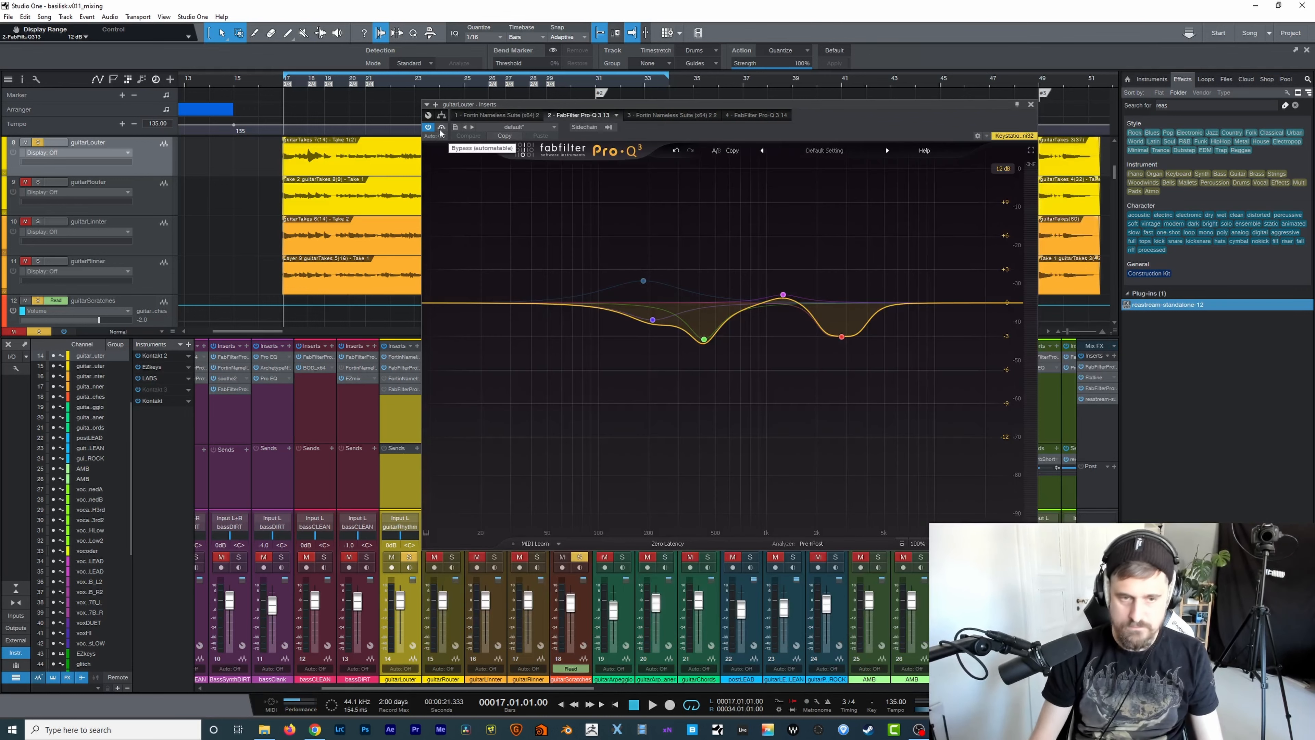
key("space")
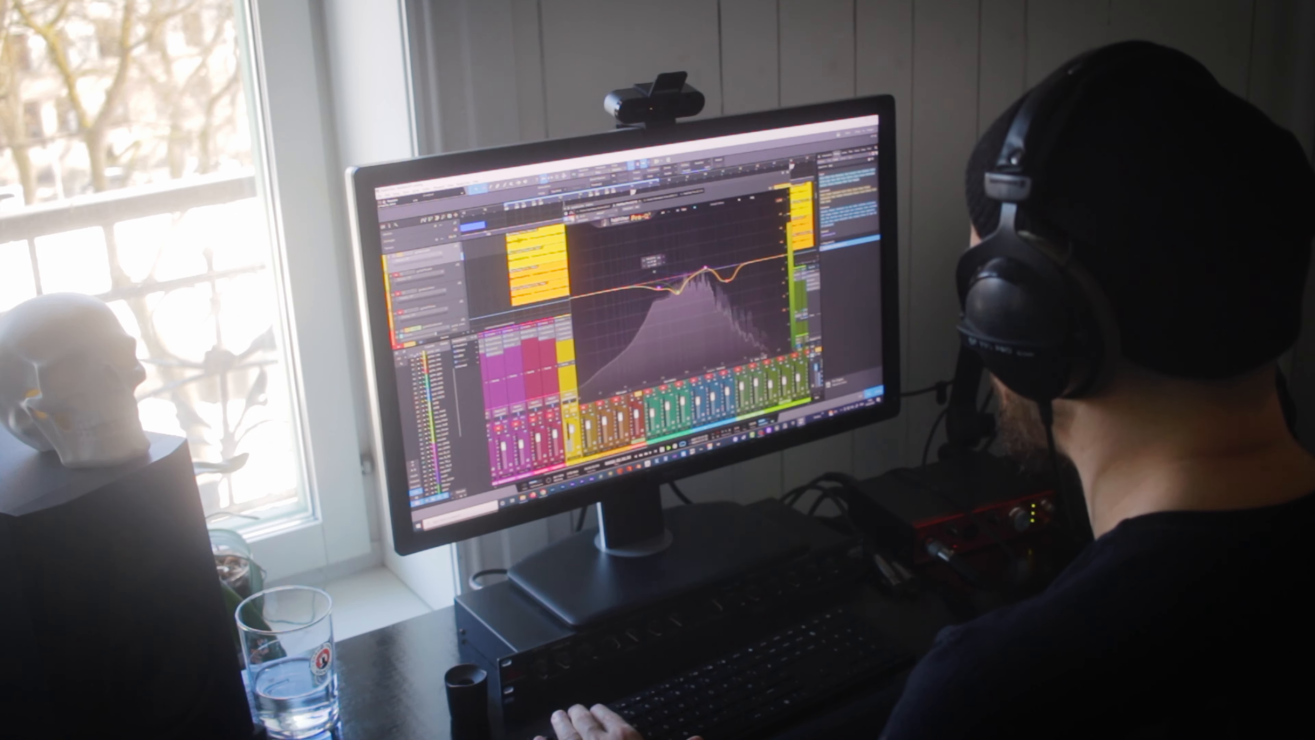
key("space")
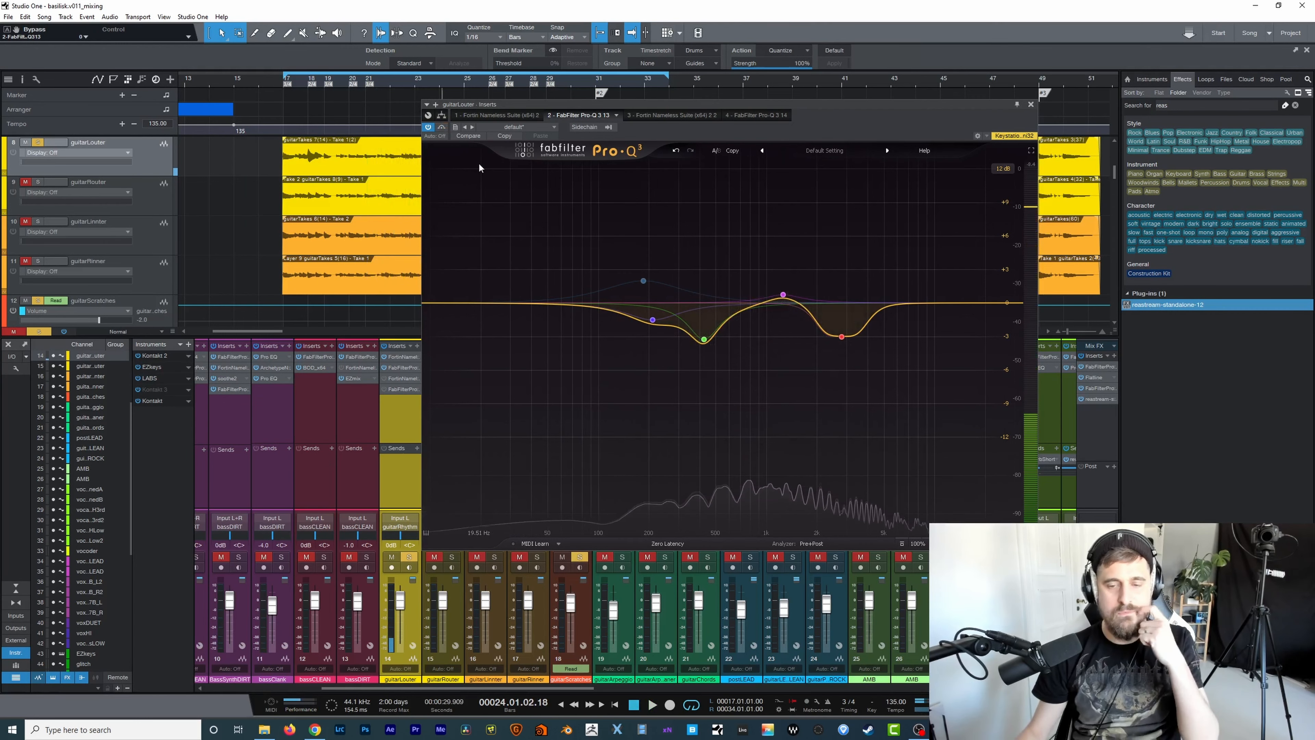
- Activate the second Fortin Nameless Suite insert on guitarLouter and play from bar 17 with the Pro-Q 3 before it in view
left_click(651, 115)
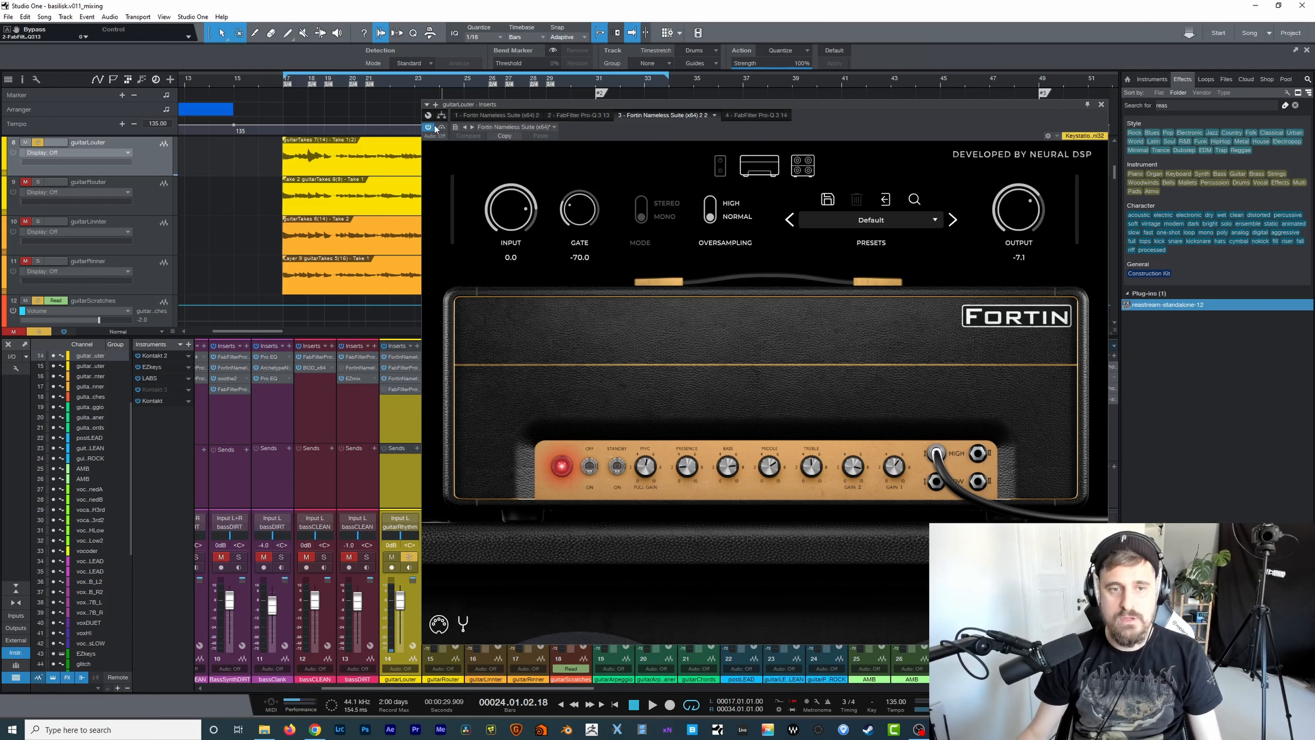
key("space")
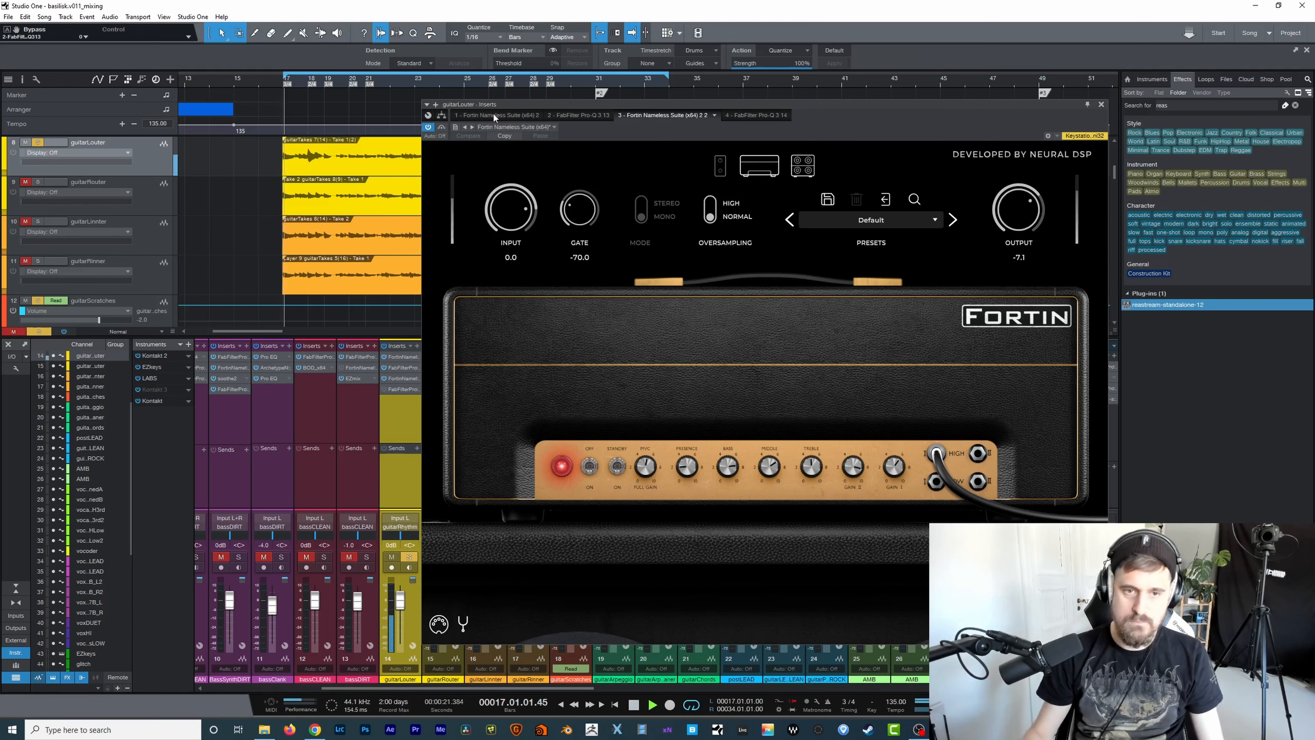
left_click(572, 114)
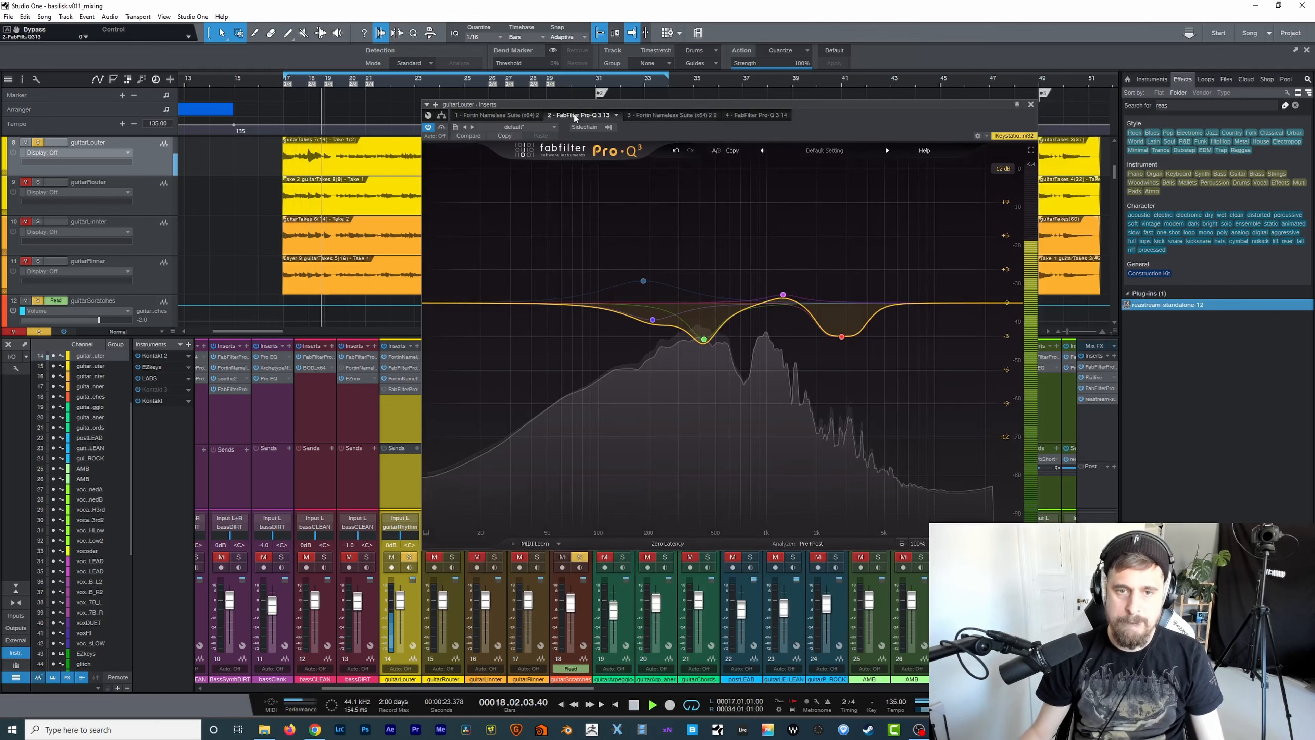
key("space")
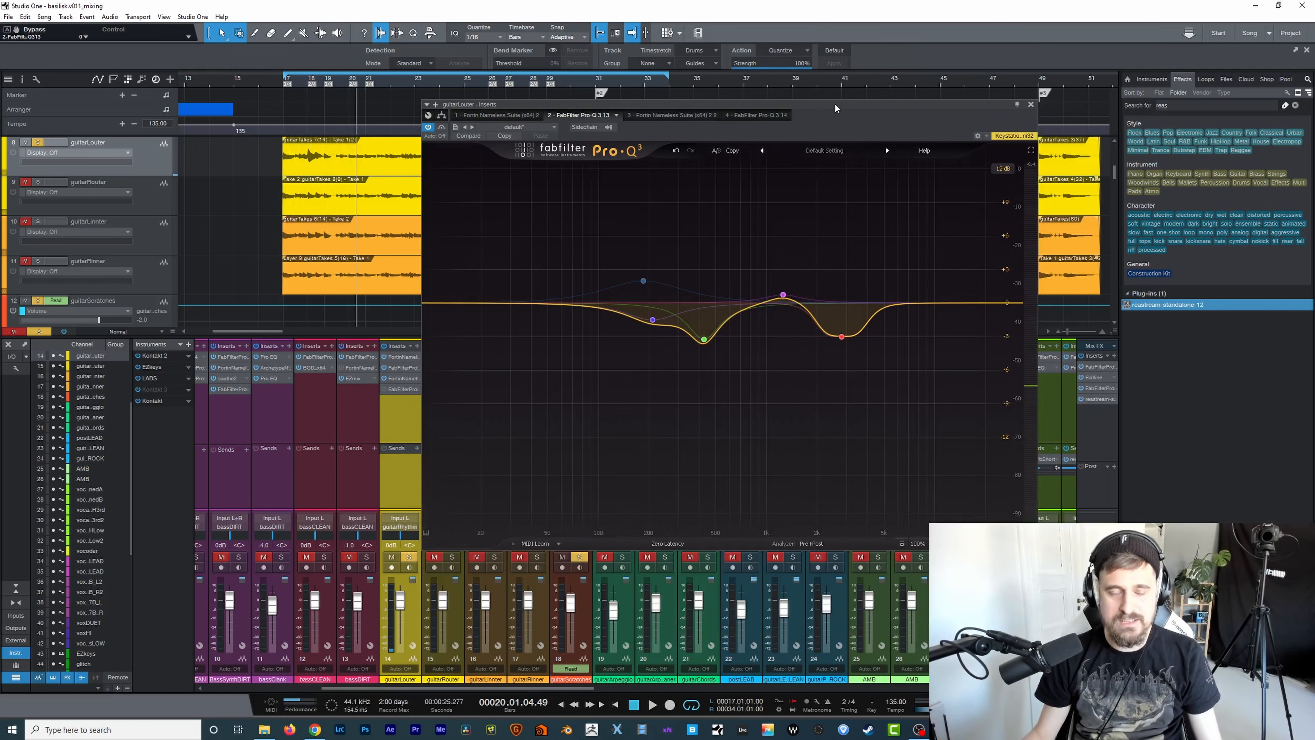
- Resume playback and compare the Pro-Q 3 bypassed and active ahead of the second Fortin amp
mouse_move(836, 104)
left_mouse_down()
mouse_move(811, 102)
mouse_move(848, 103)
mouse_move(833, 104)
left_mouse_up()
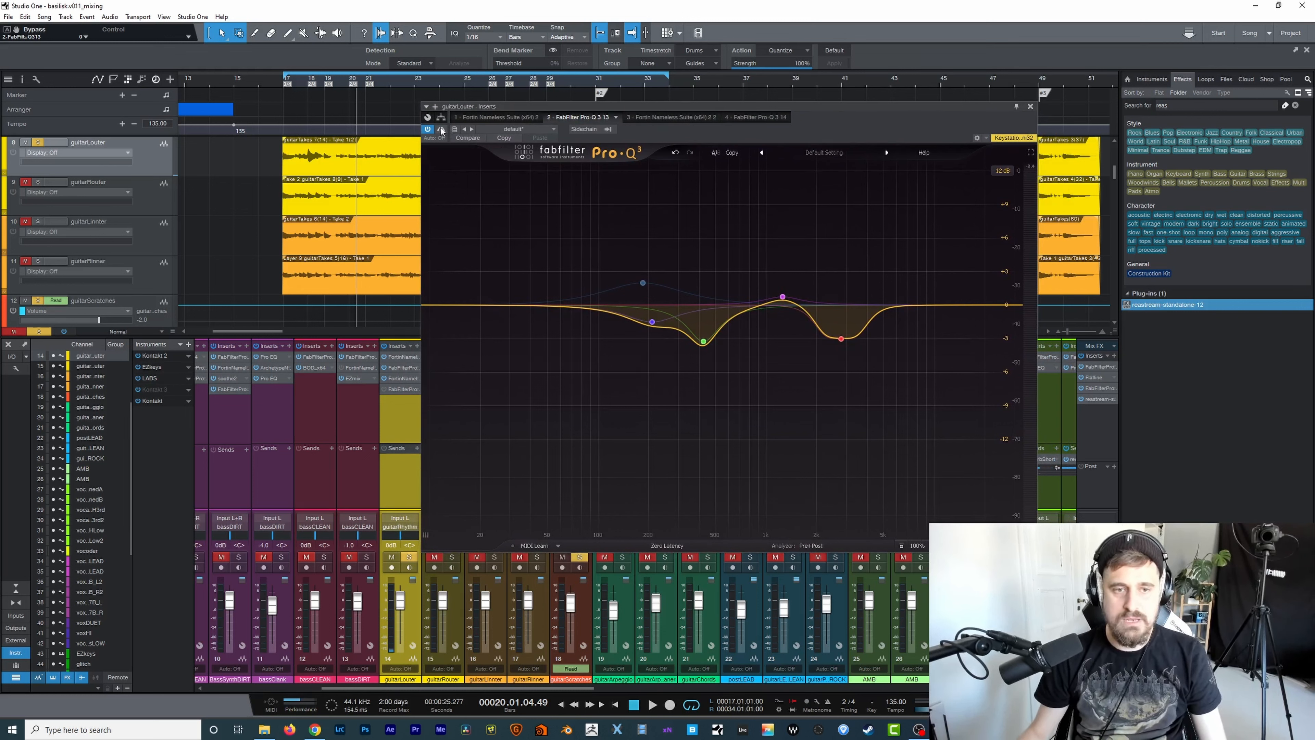
key("space")
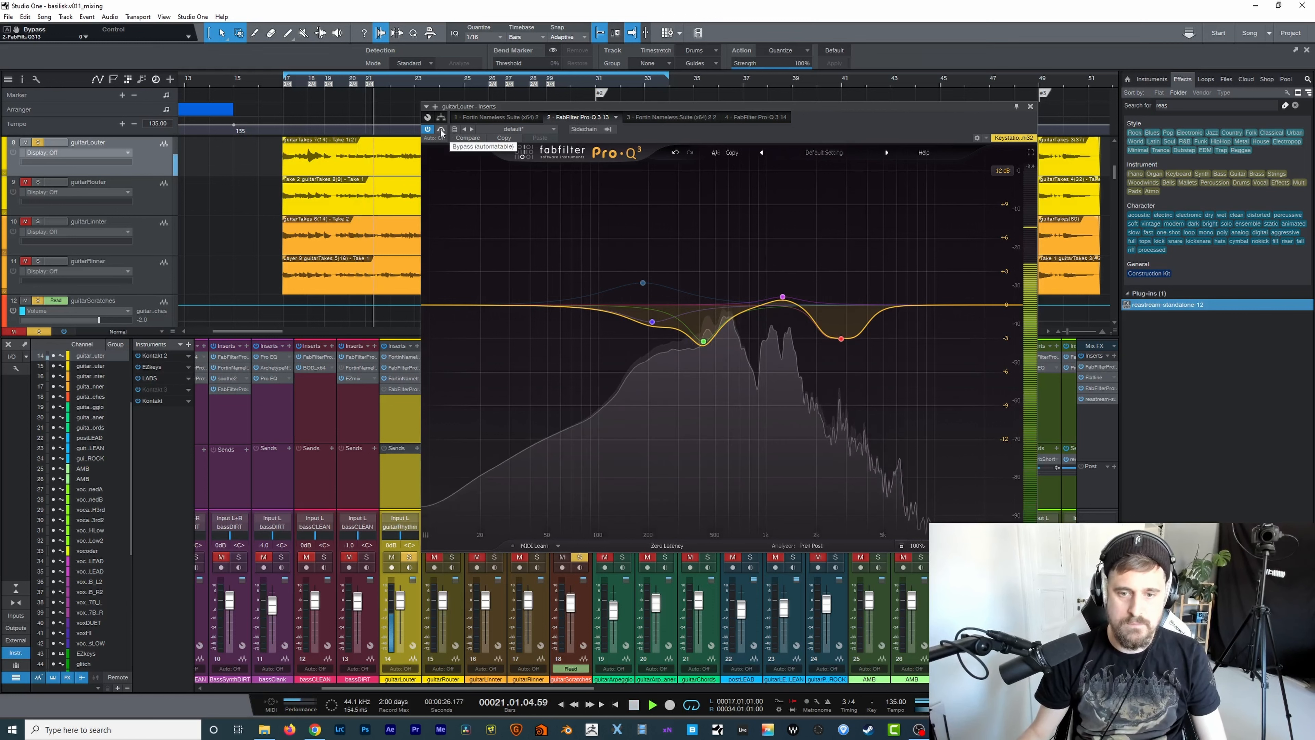
left_click(441, 130)
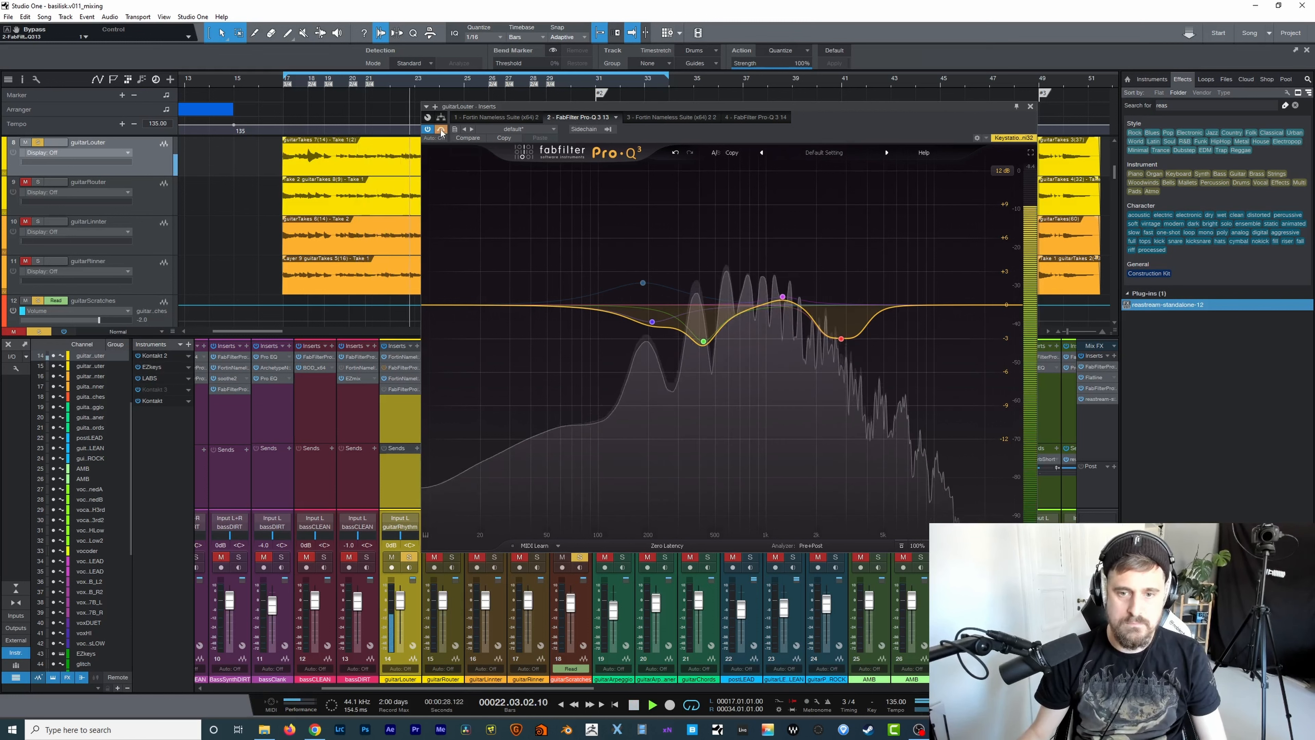
left_click(441, 130)
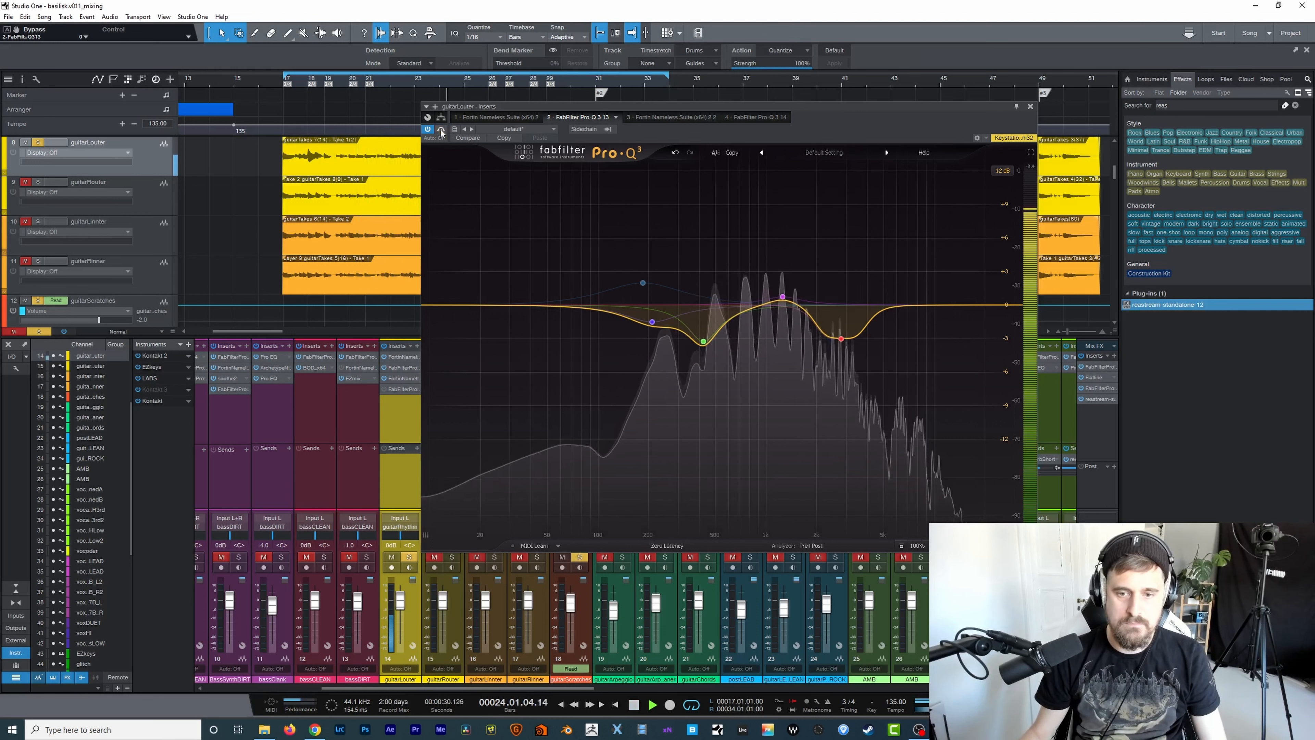
left_click(441, 130)
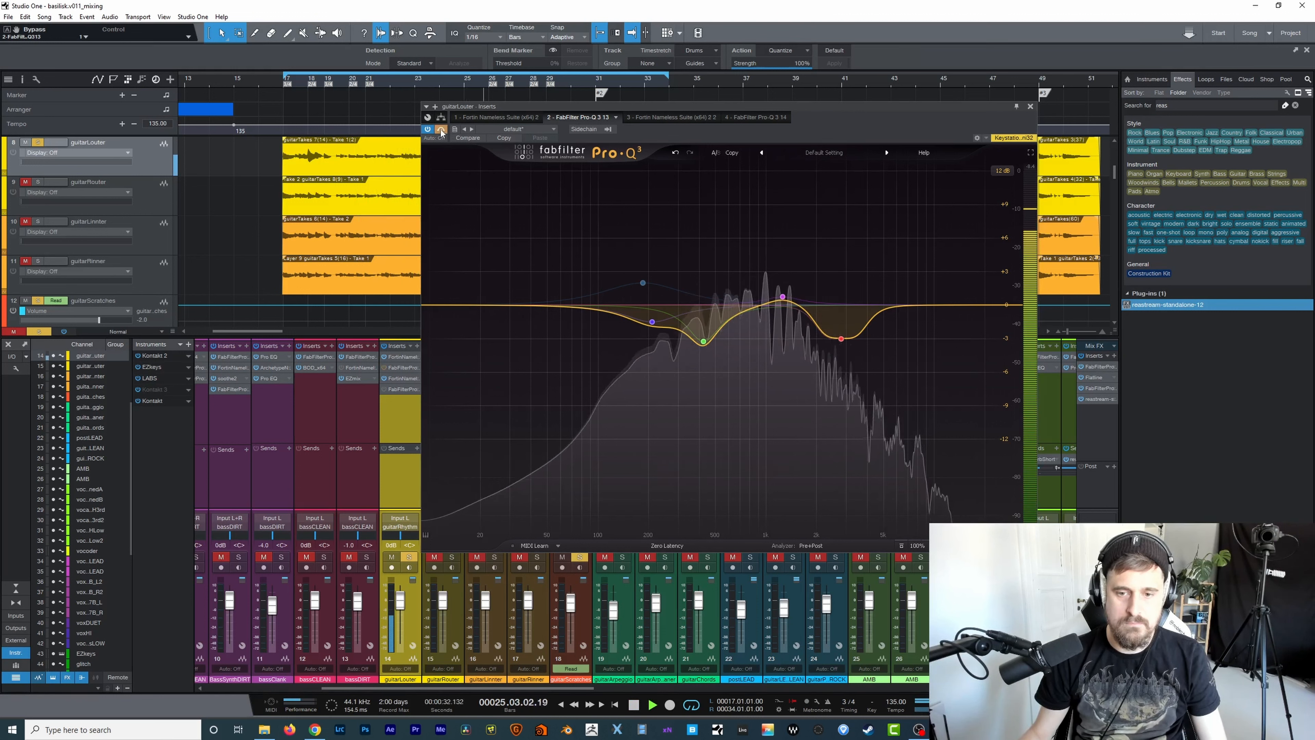
left_click(441, 129)
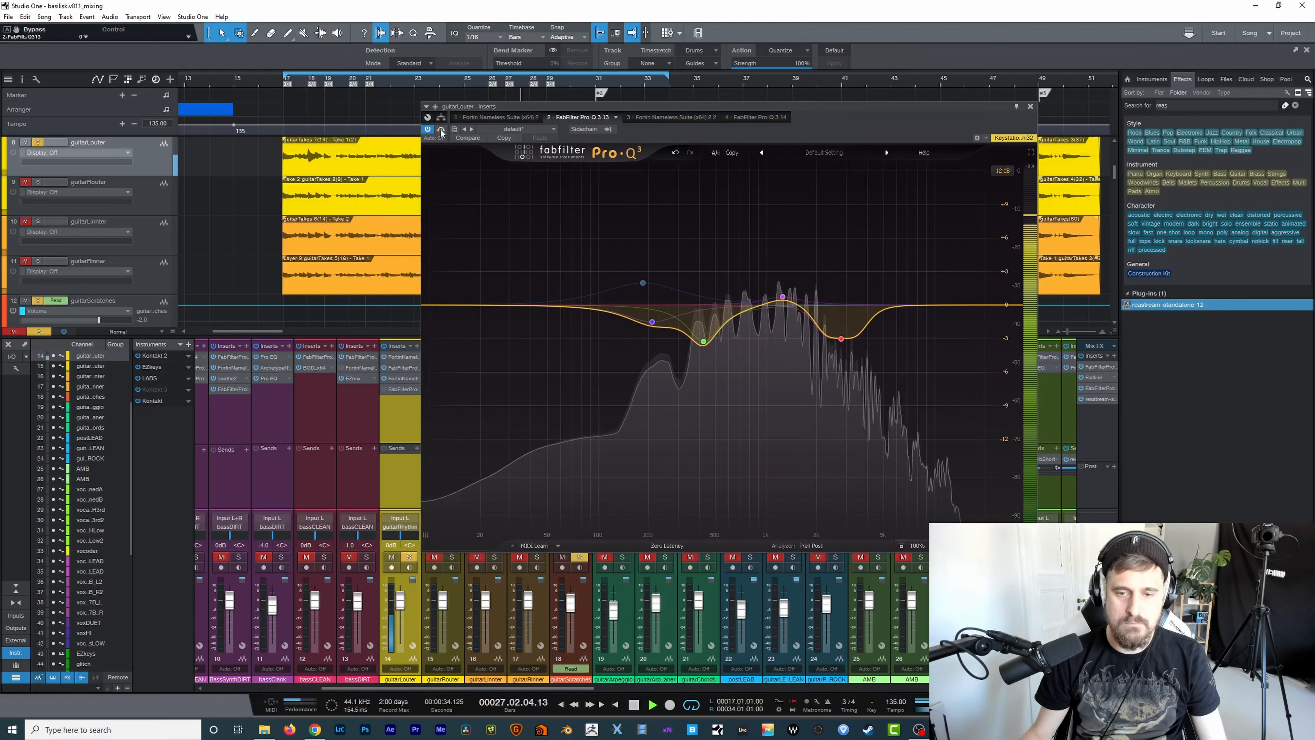
key("space")
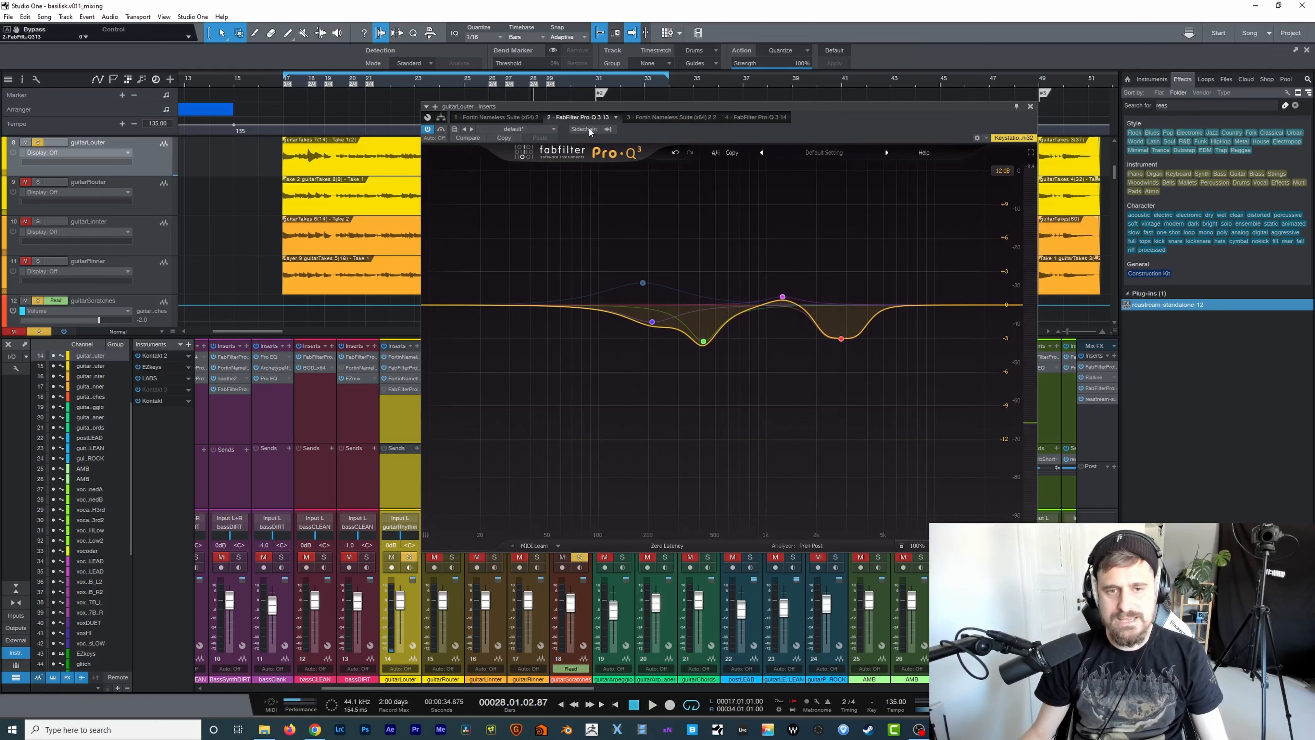
- Play guitarLouter from bar 17 and solo the 425 Hz cut band in the Pro-Q 3
mouse_move(702, 339)
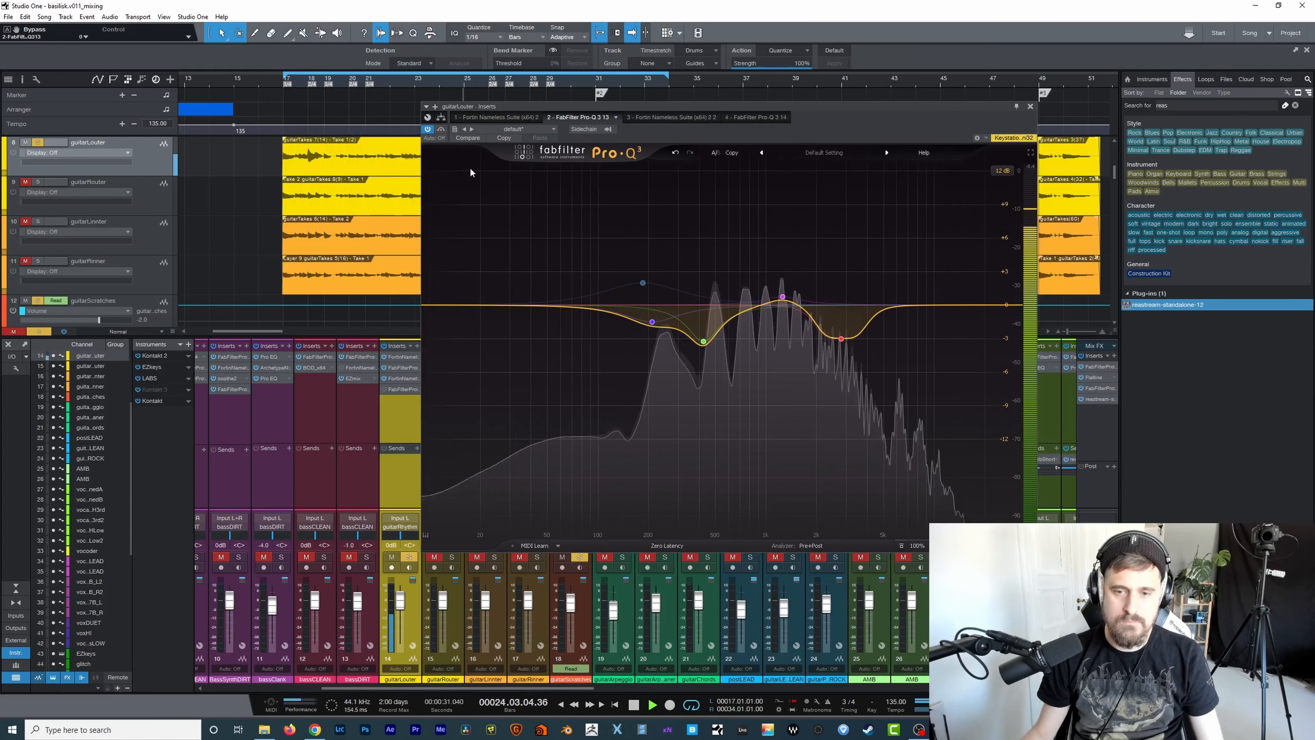
mouse_move(722, 338)
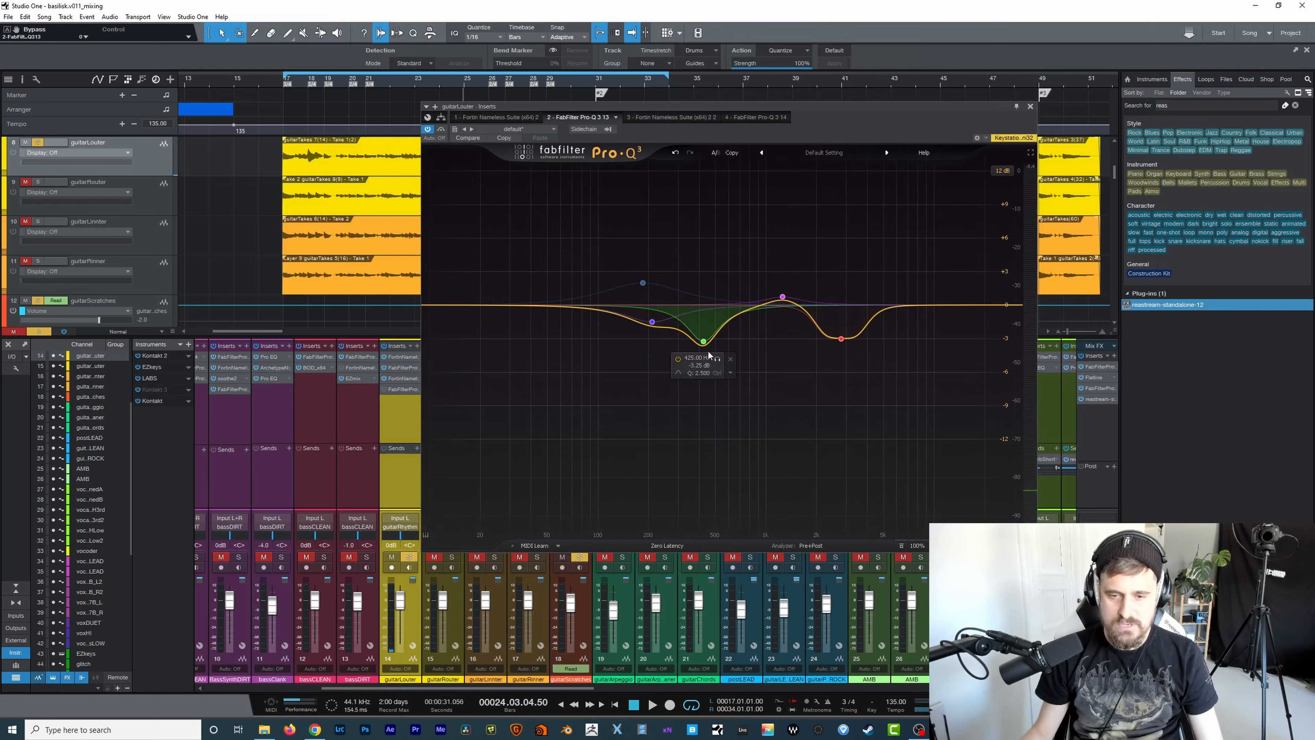
key("space")
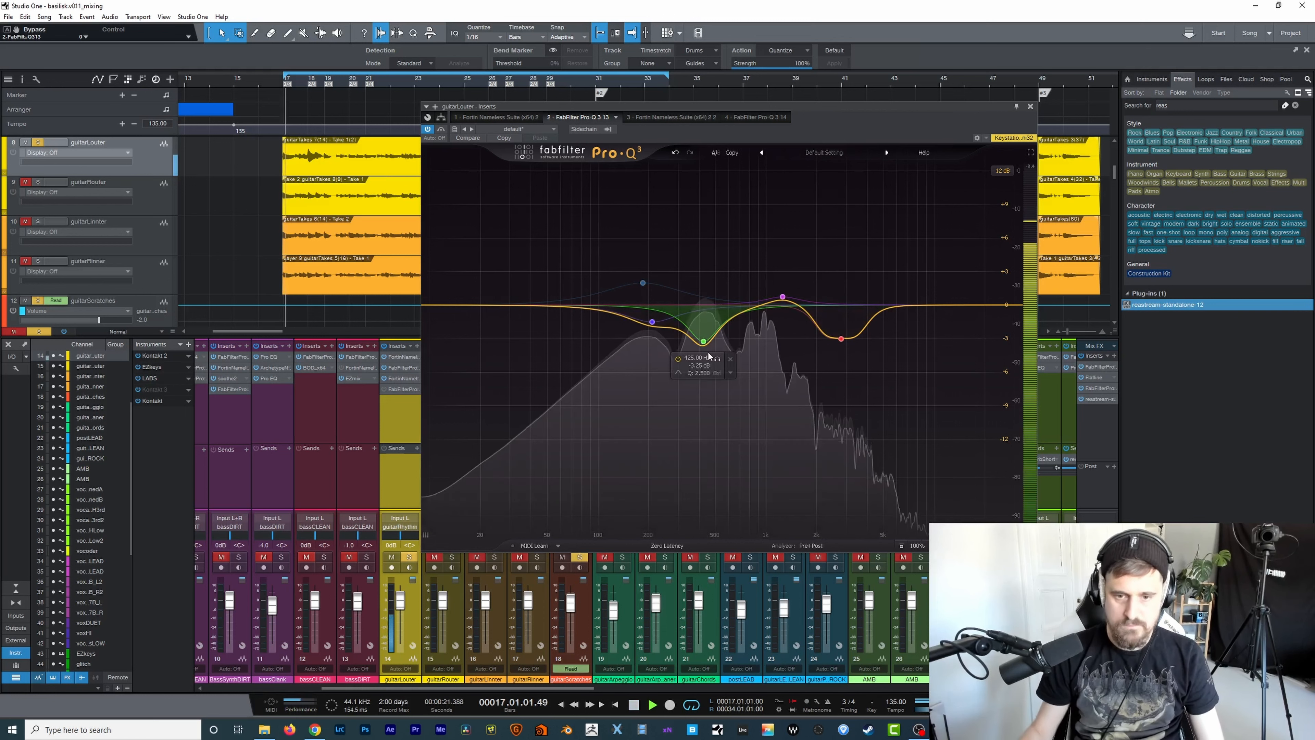
left_click(718, 359)
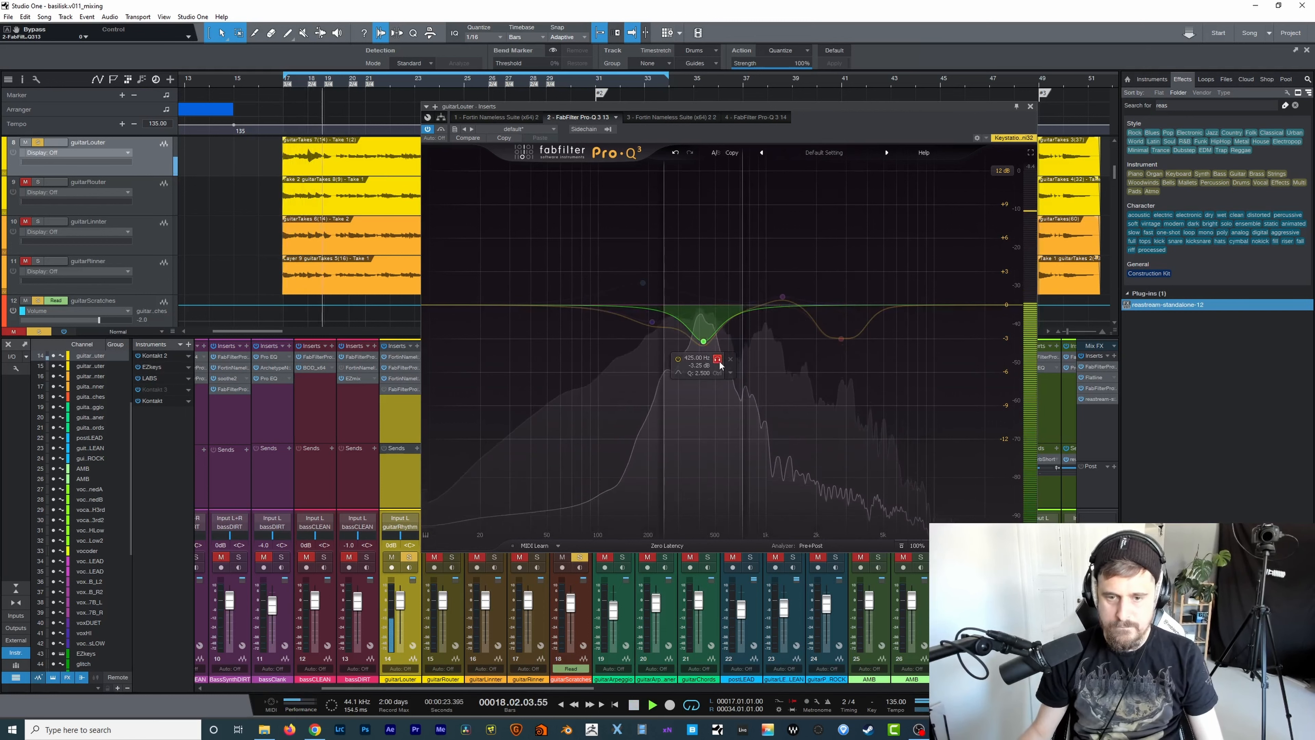
- End the 425 Hz band solo, then play guitarLouter with the 2800 Hz cut band soloed in the Pro-Q 3
left_click_drag(720, 364, 719, 364)
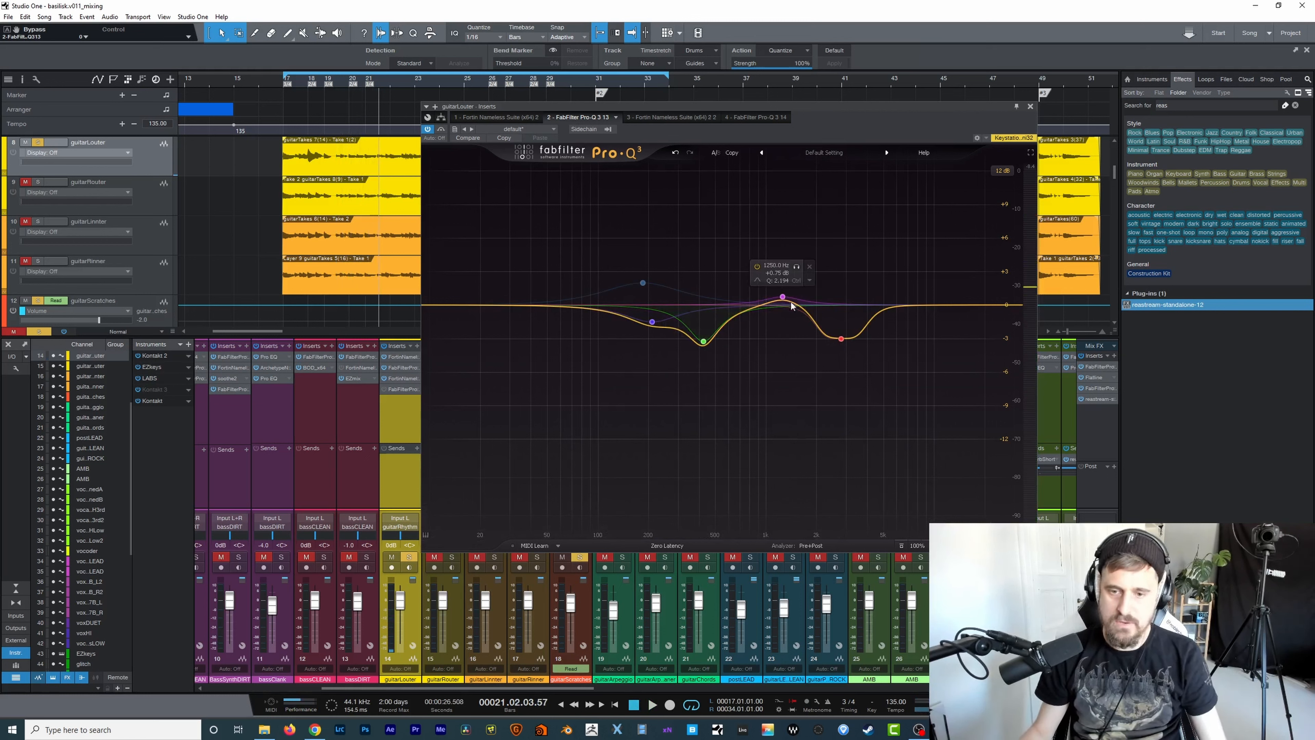
left_click(855, 357)
key("space")
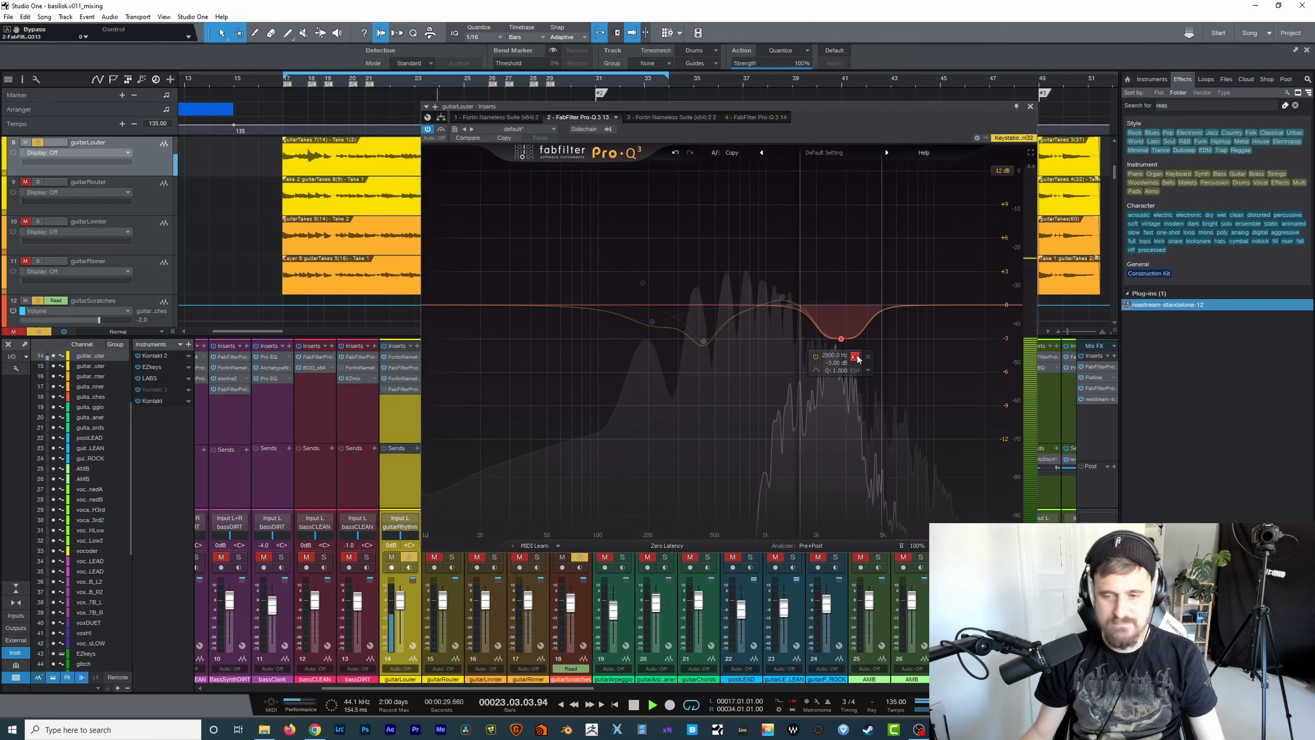
left_click(856, 357)
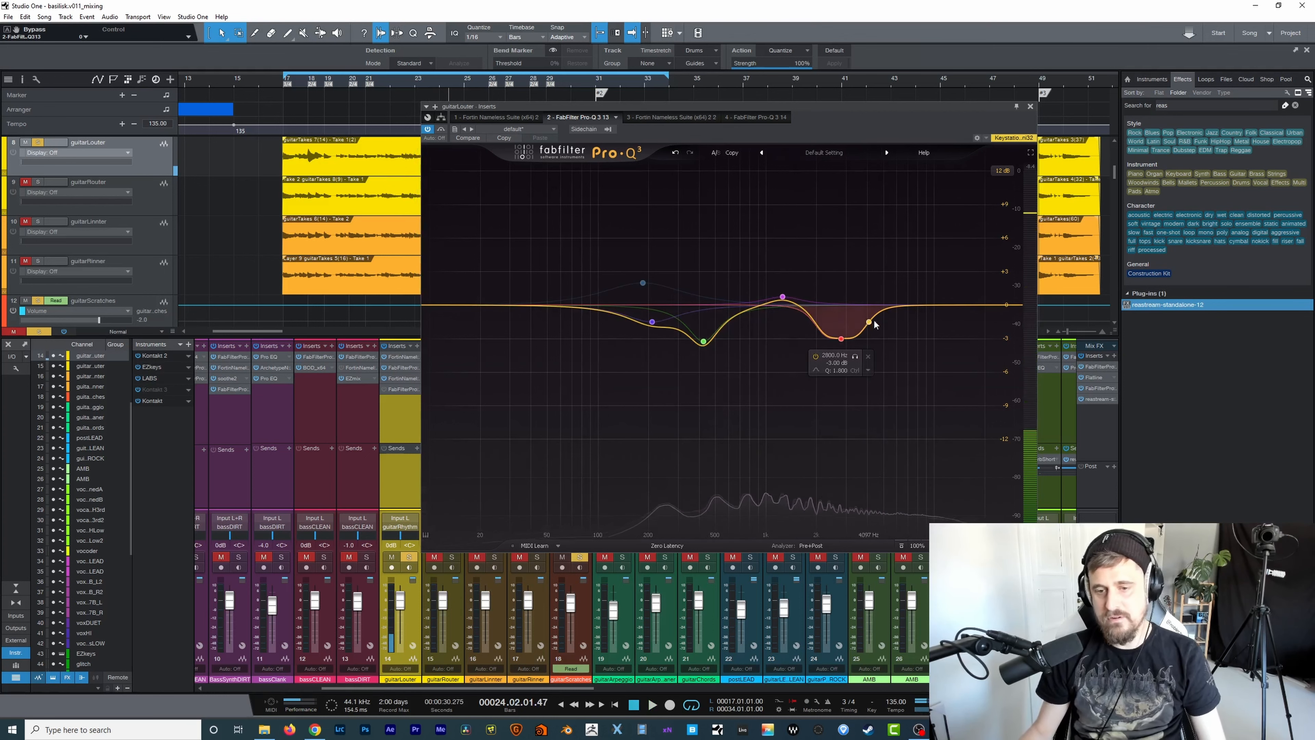
- Play guitarLouter with the 1250 Hz boost band soloed in the Pro-Q 3, then stop playback
mouse_move(784, 294)
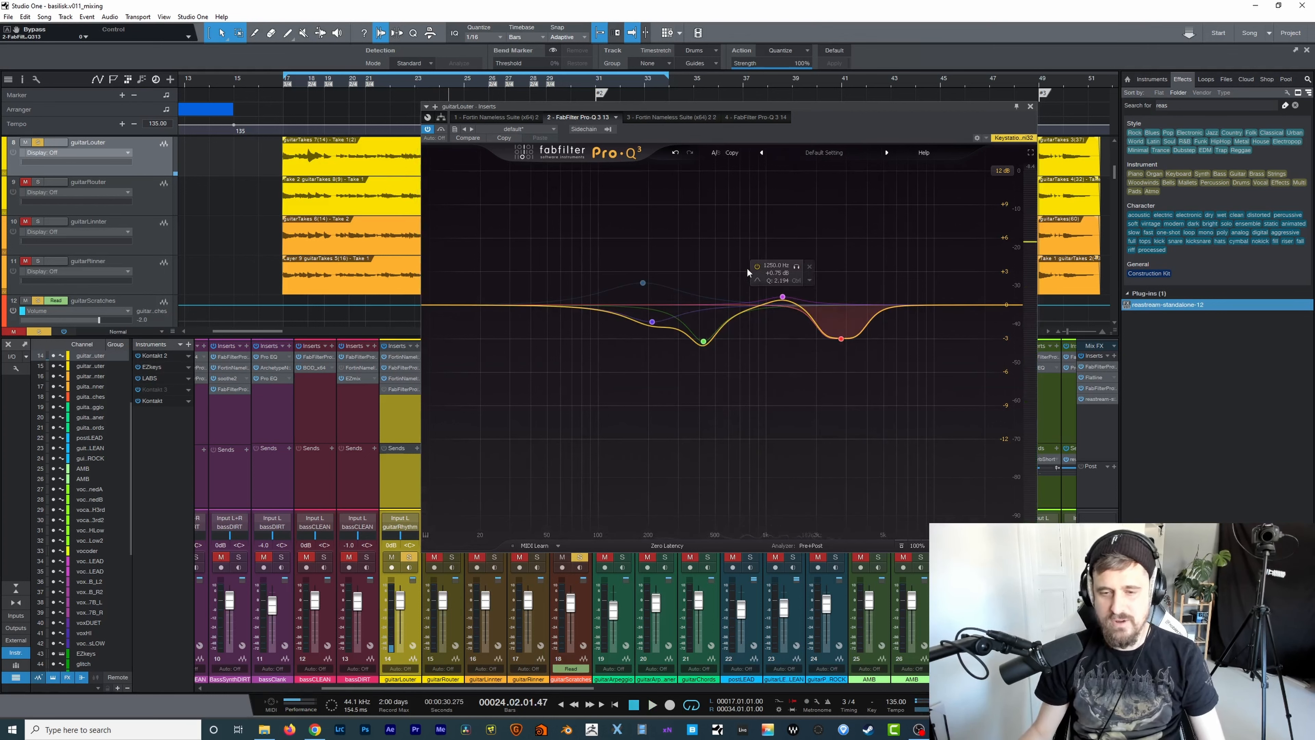
key("space")
left_click(796, 266)
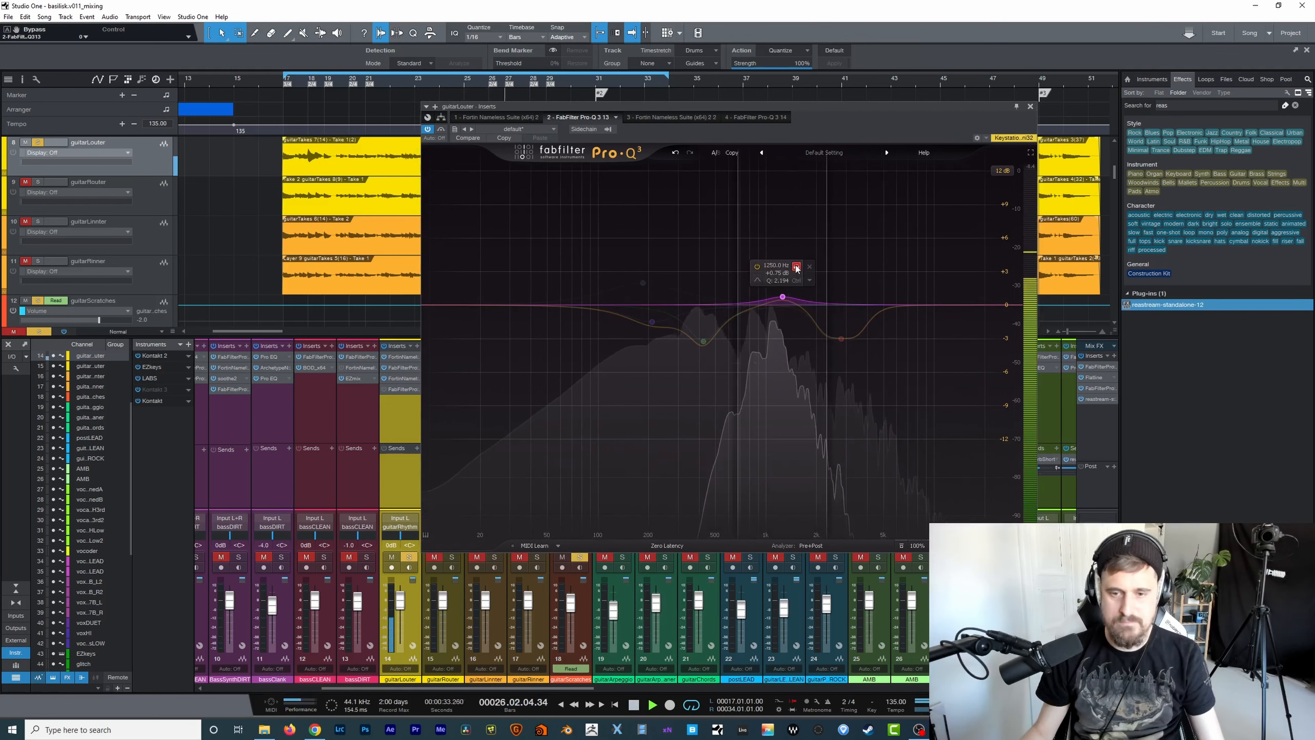
left_click(796, 266)
key("space")
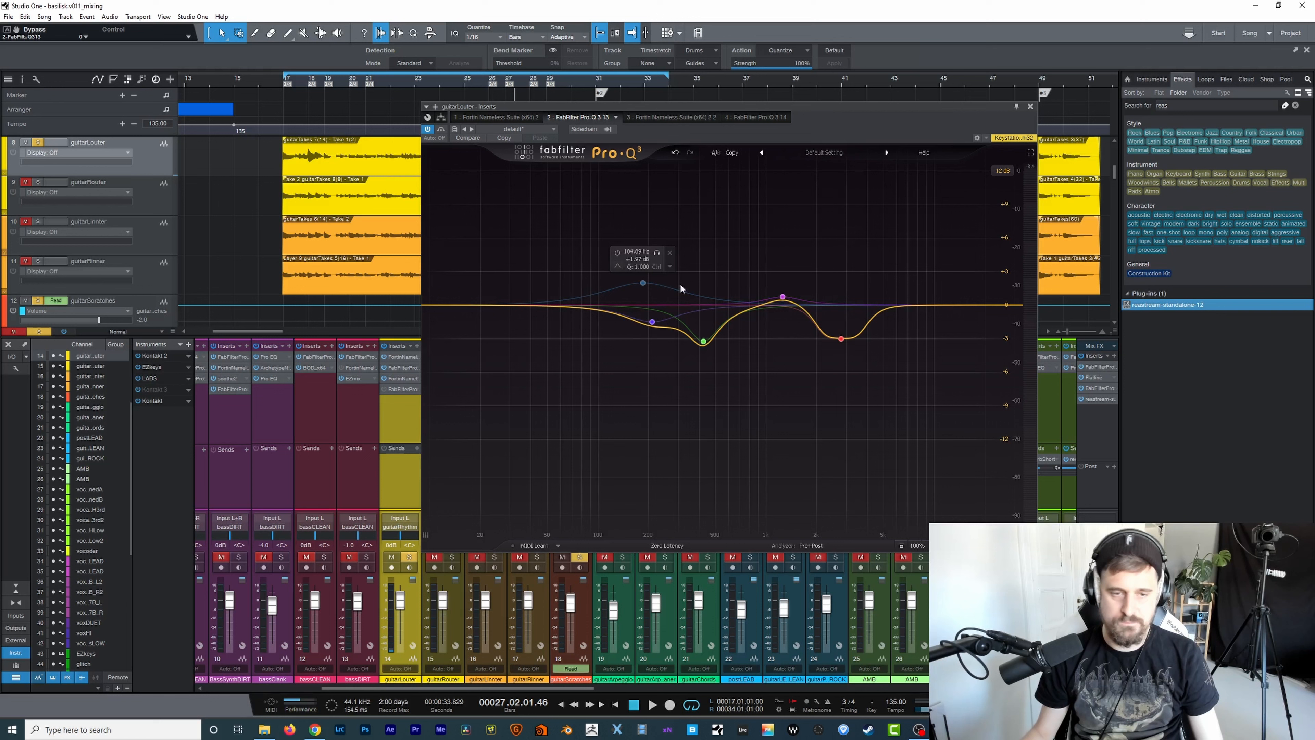
- Review guitarLouter's insert chain in order, from the first Fortin Nameless Suite to the final Pro-Q 3
left_click(679, 115)
left_click(482, 116)
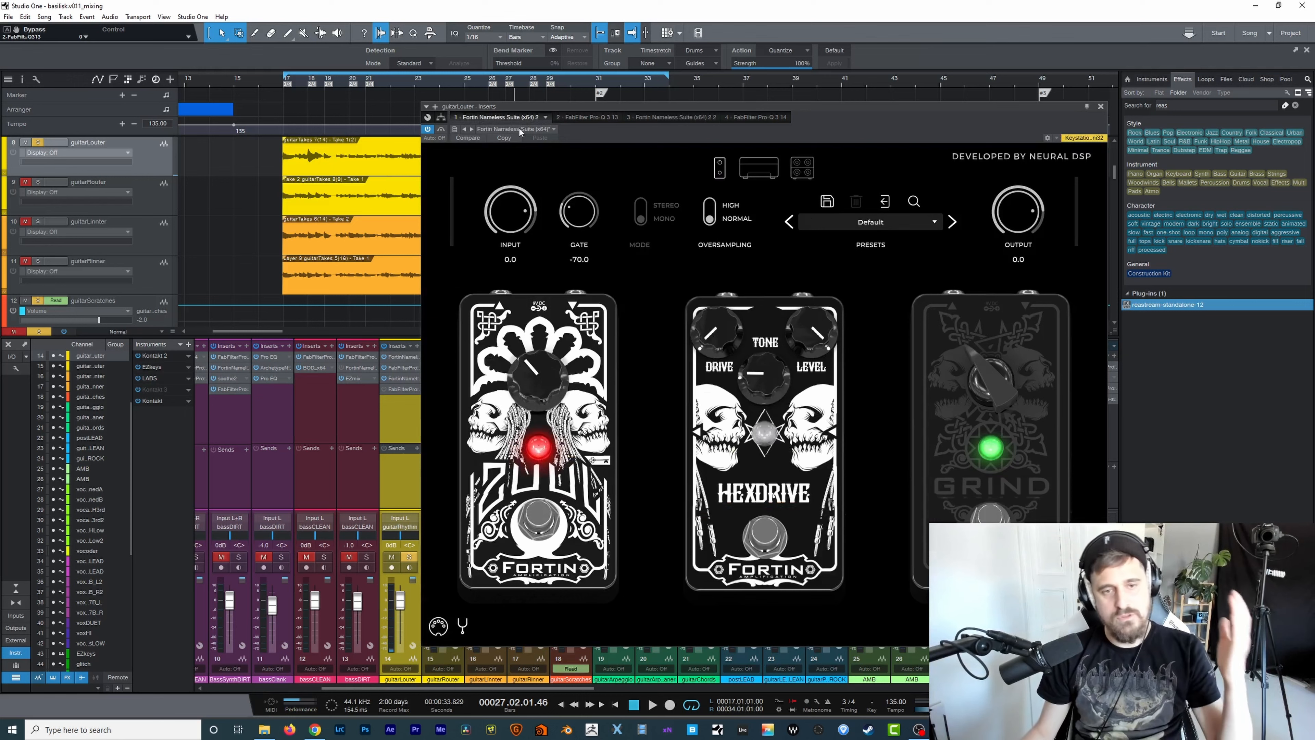
left_click(567, 117)
left_click(649, 116)
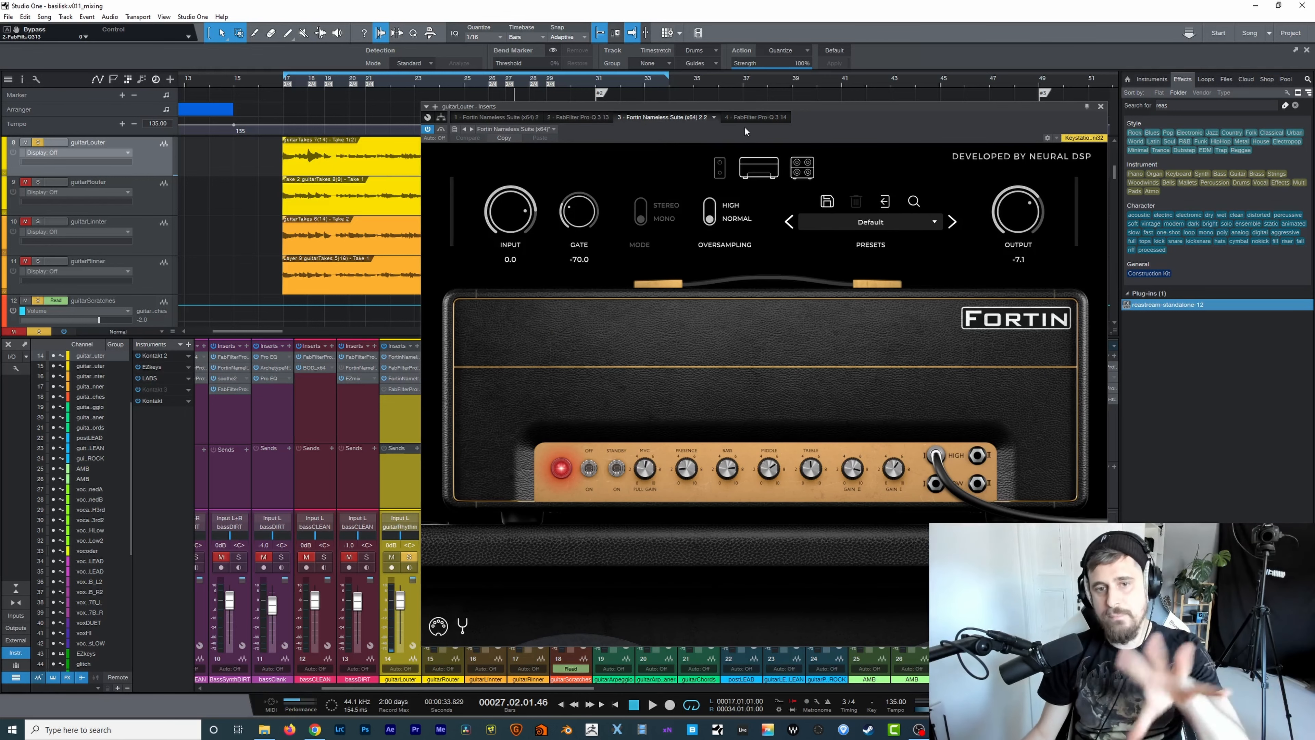
left_click(742, 115)
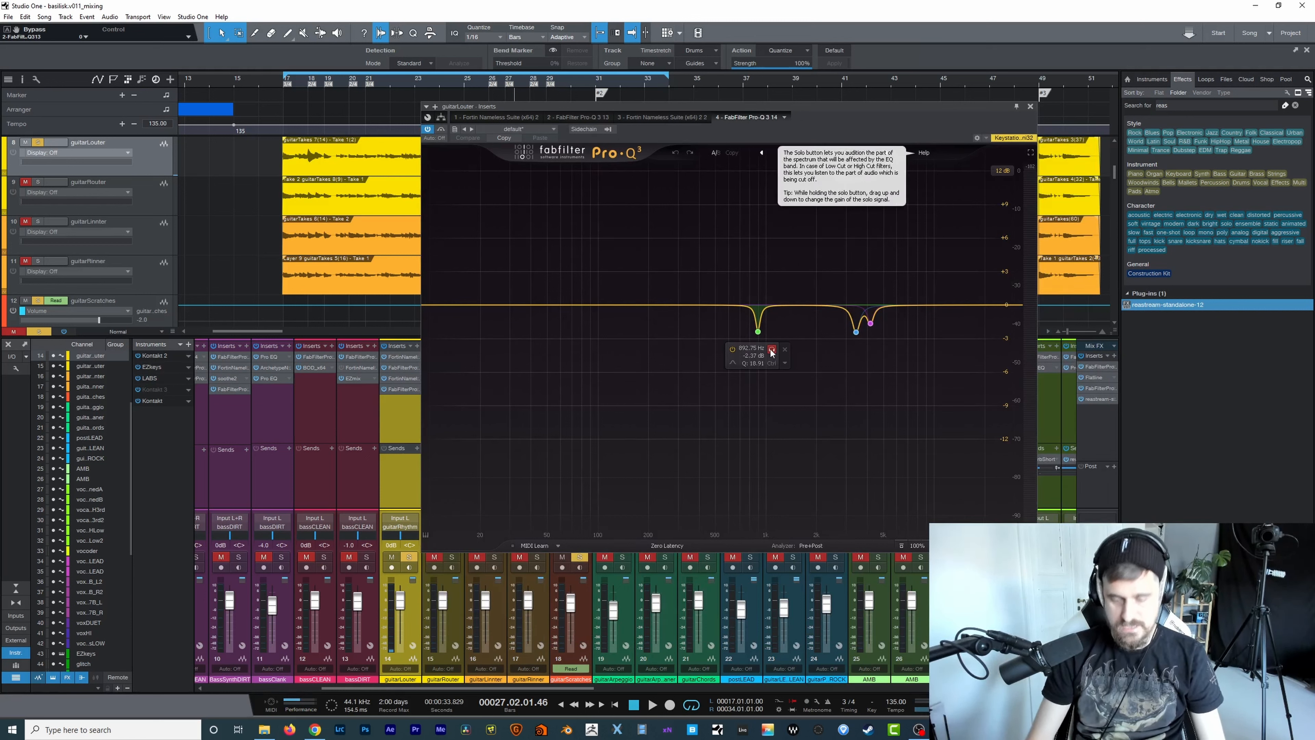
- Play guitarLouter from bar 17 and solo the narrow cut just below 1 kHz in the final Pro-Q 3
key("space")
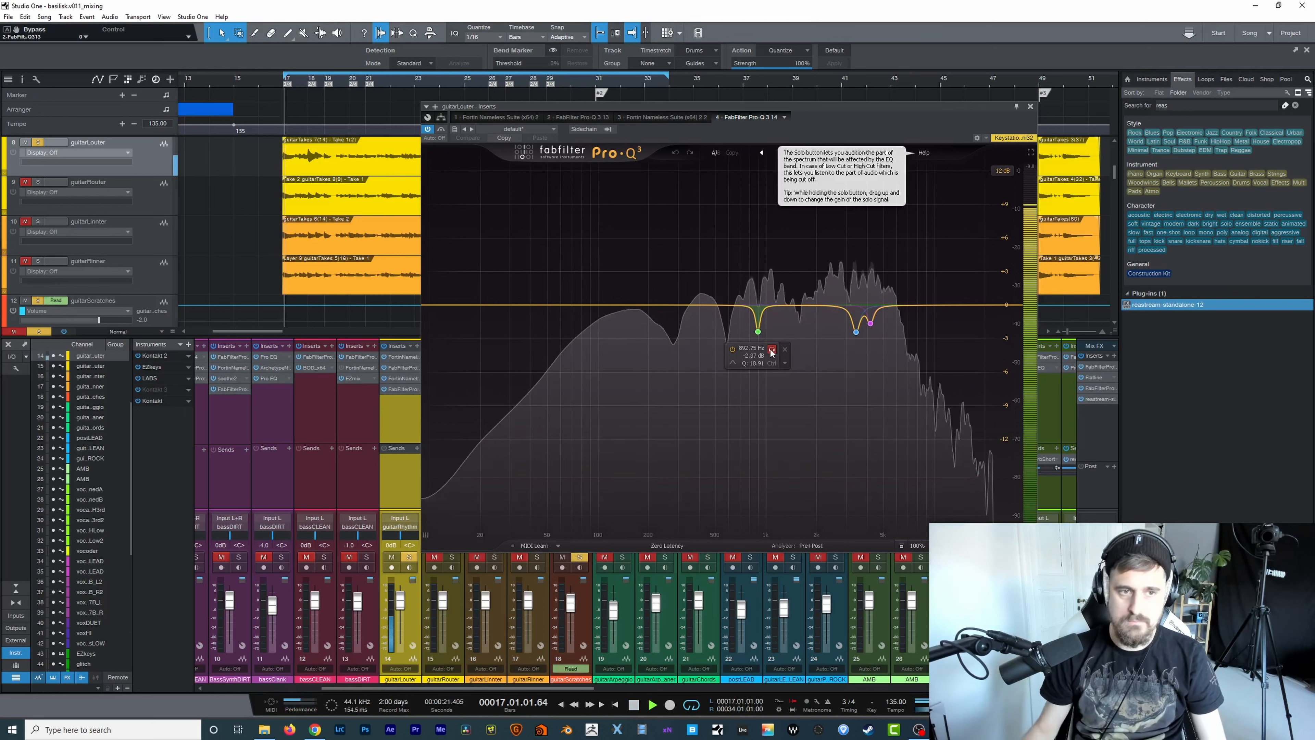
left_click(771, 350)
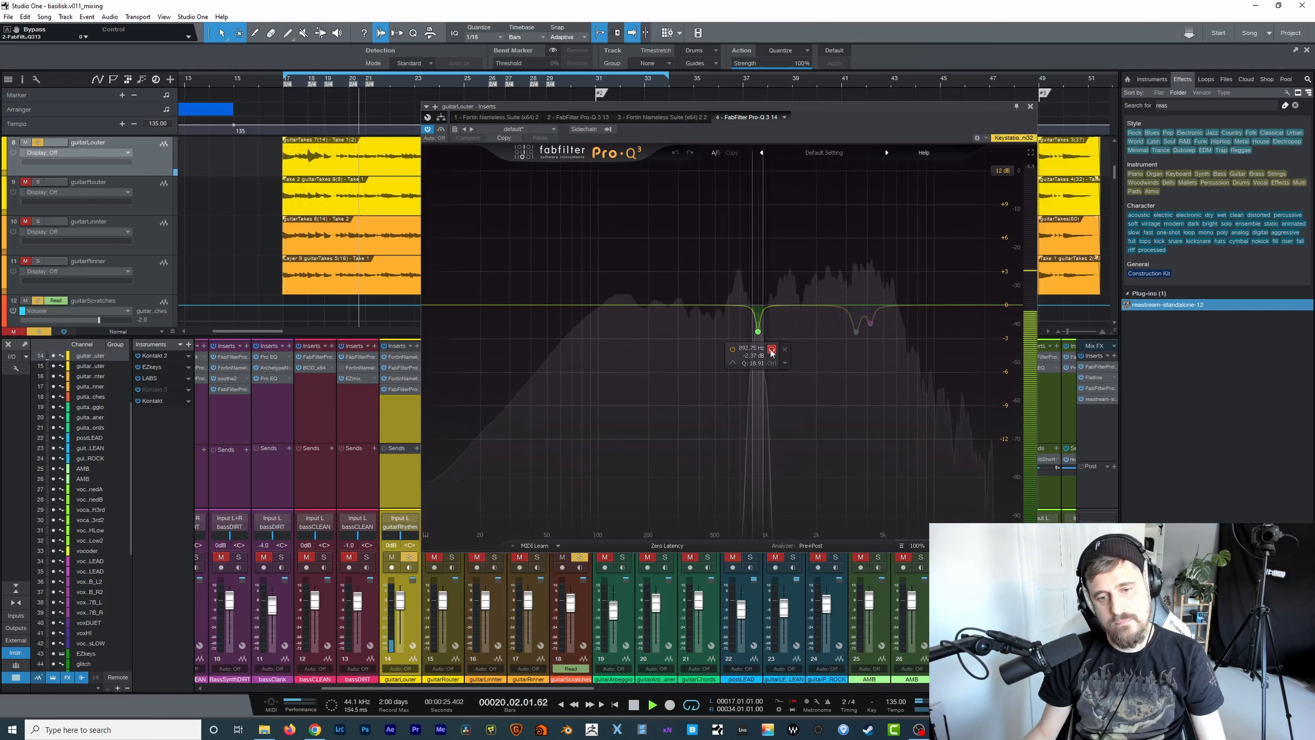
left_click(772, 350)
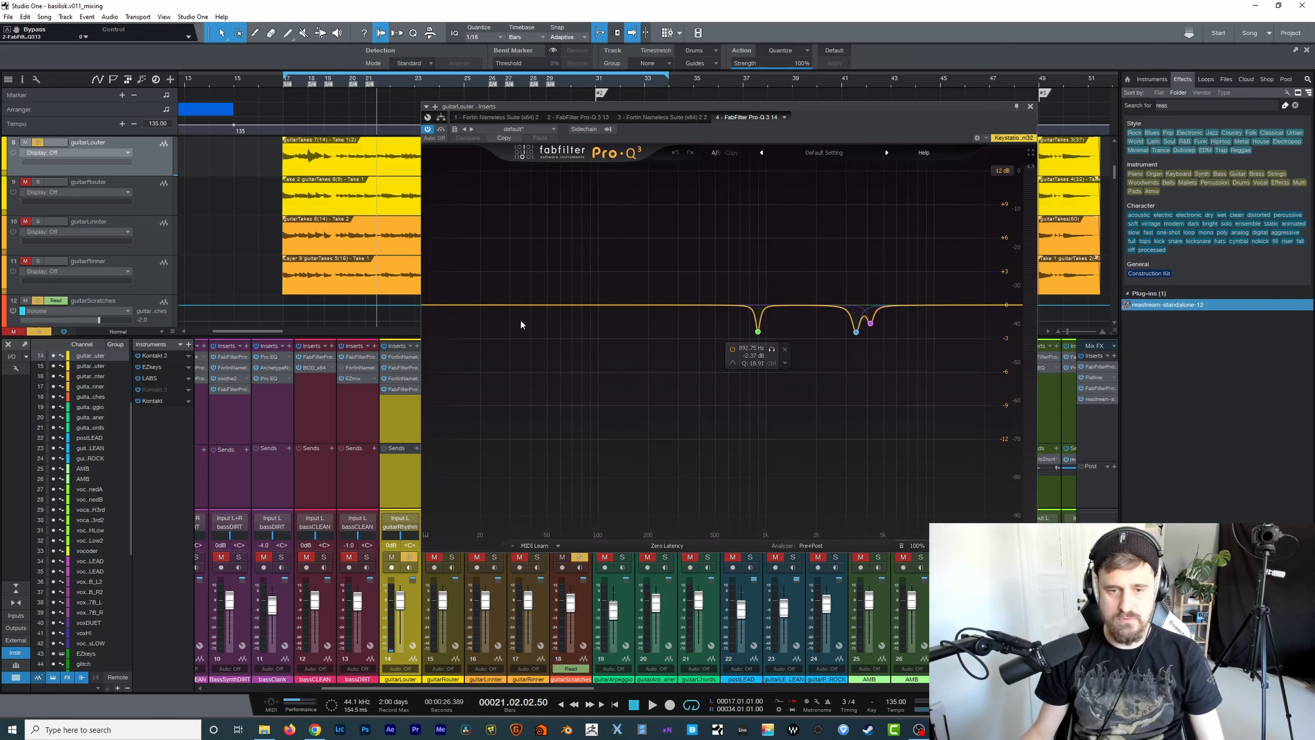
- Resume playback and solo the narrow cut at about 3.4 kHz in the final Pro-Q 3
key("space")
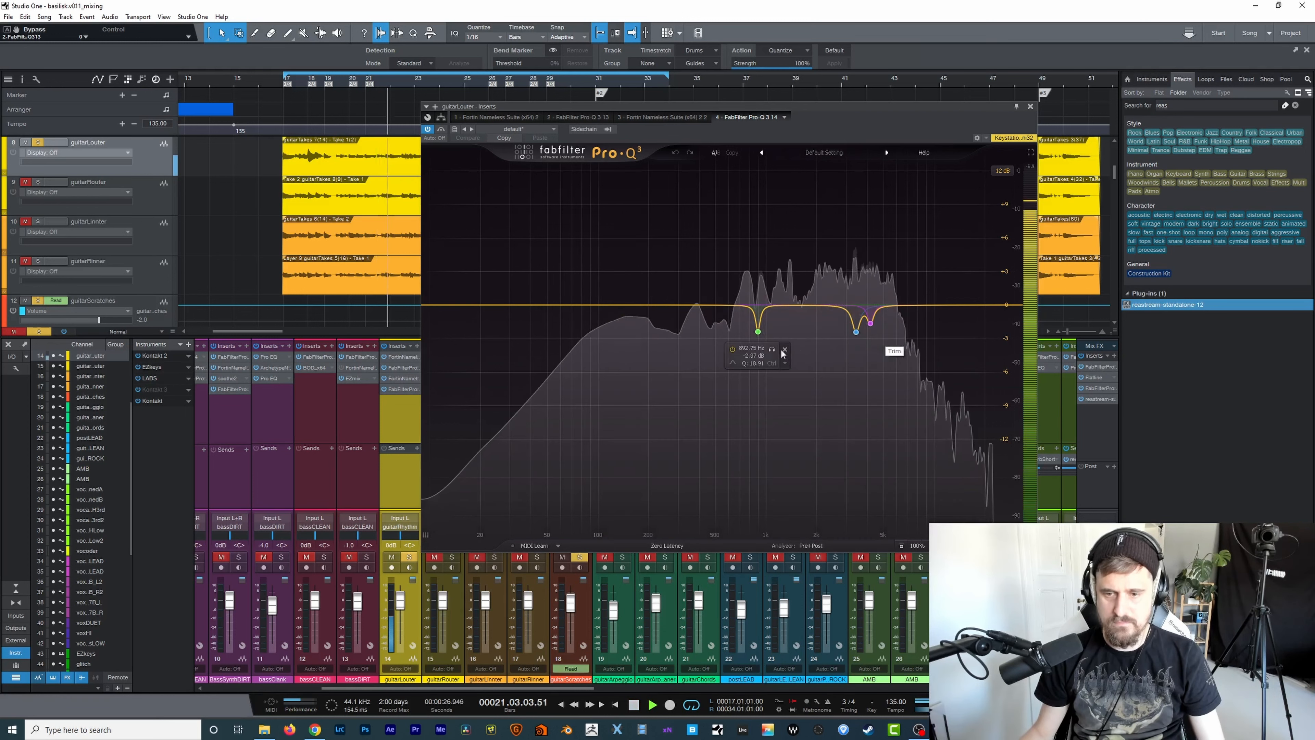
left_click(870, 351)
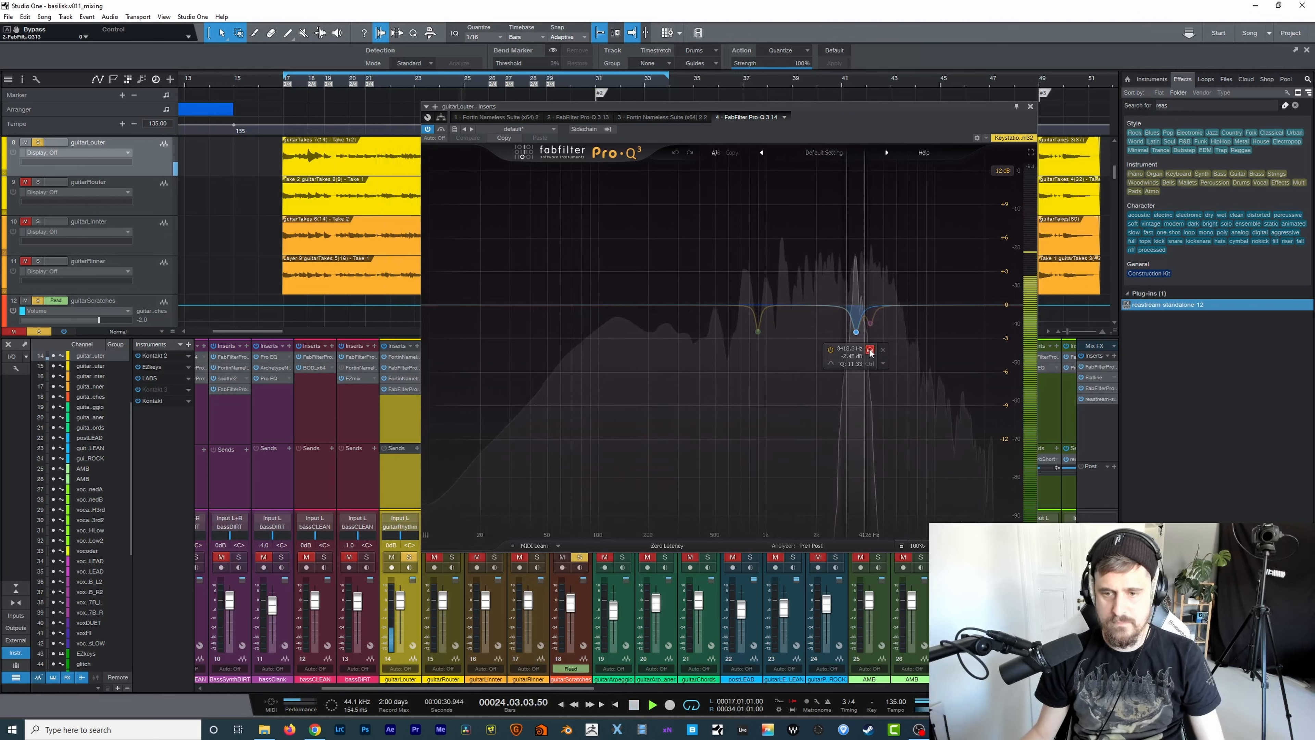
left_click(870, 350)
mouse_move(871, 324)
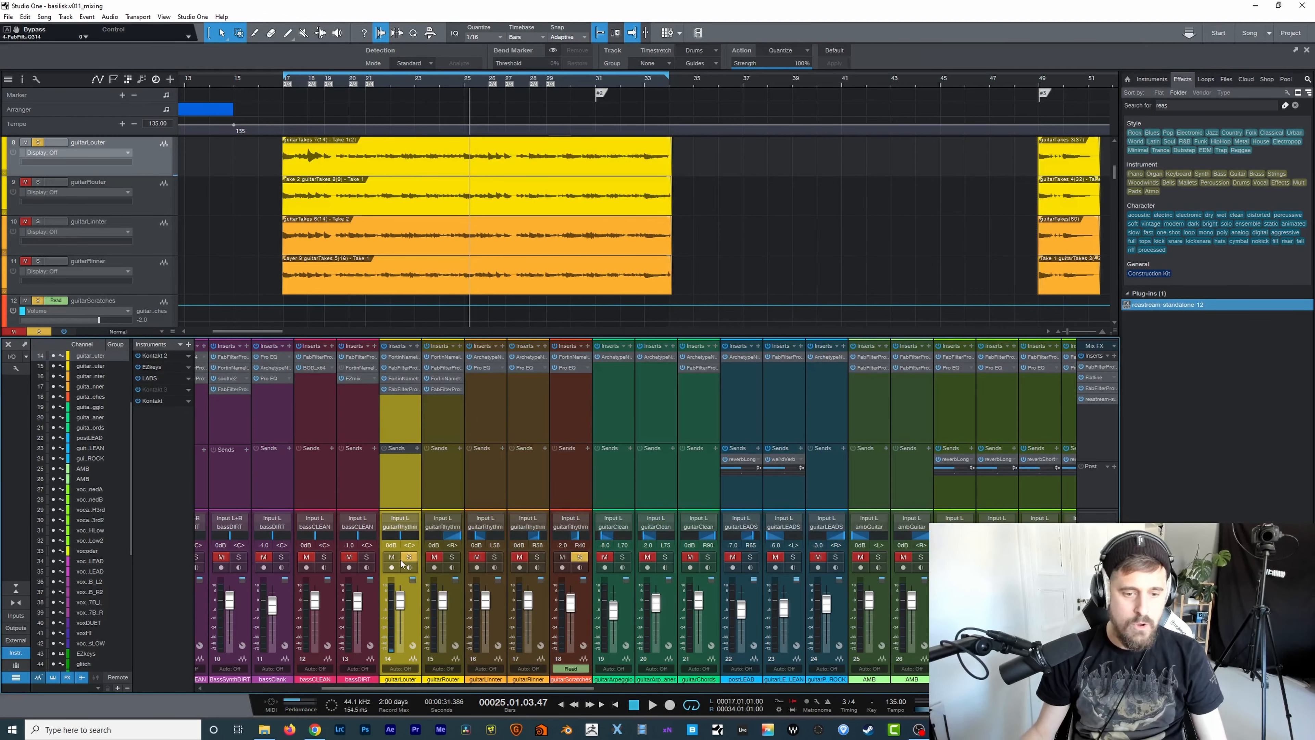
- Pan guitarLouter hard left and play it together with guitarRouter from bar 17
left_click_drag(402, 539, 334, 539)
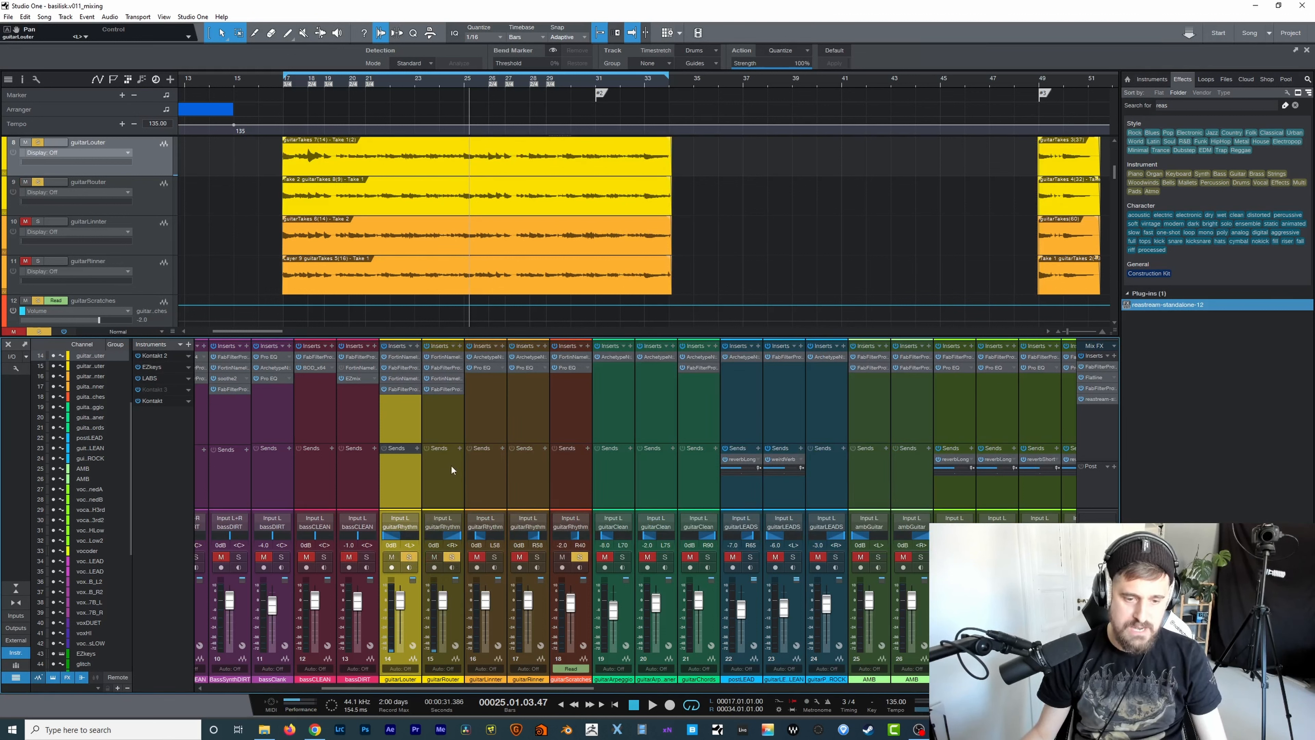
left_click(447, 417)
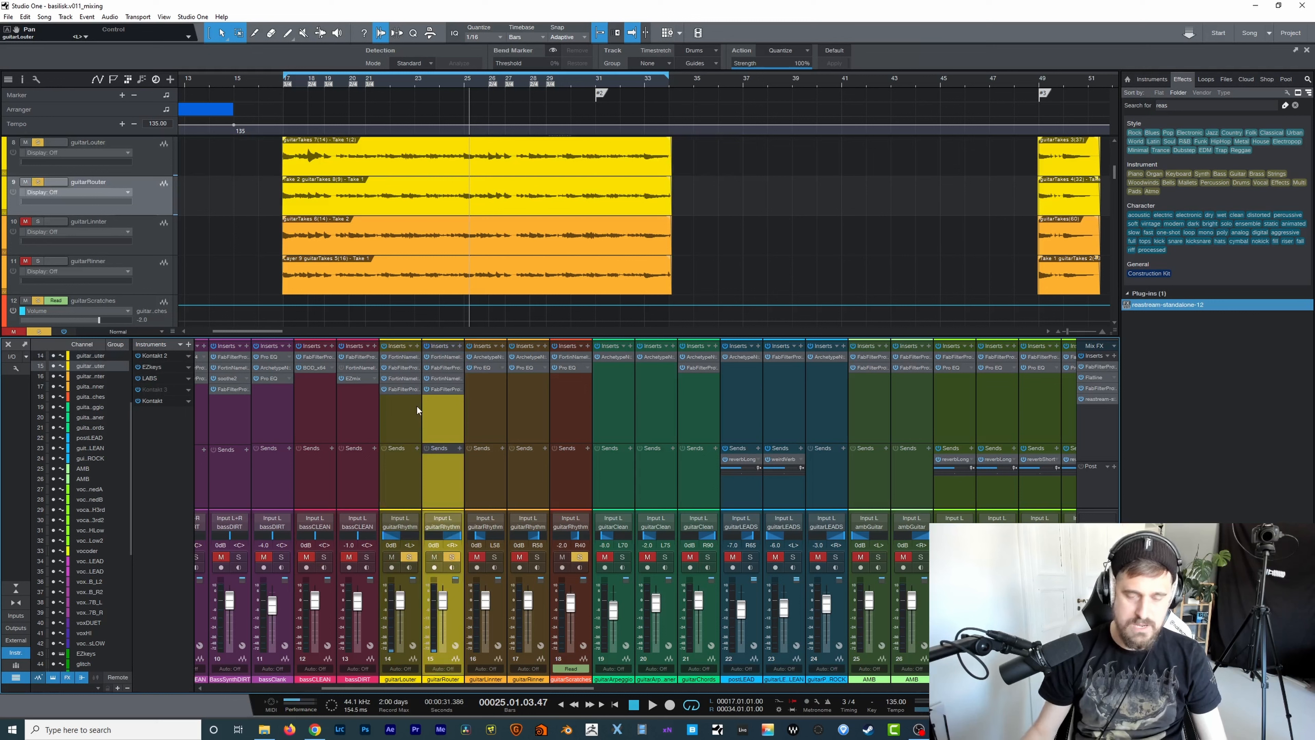
key("KP_1")
key("space")
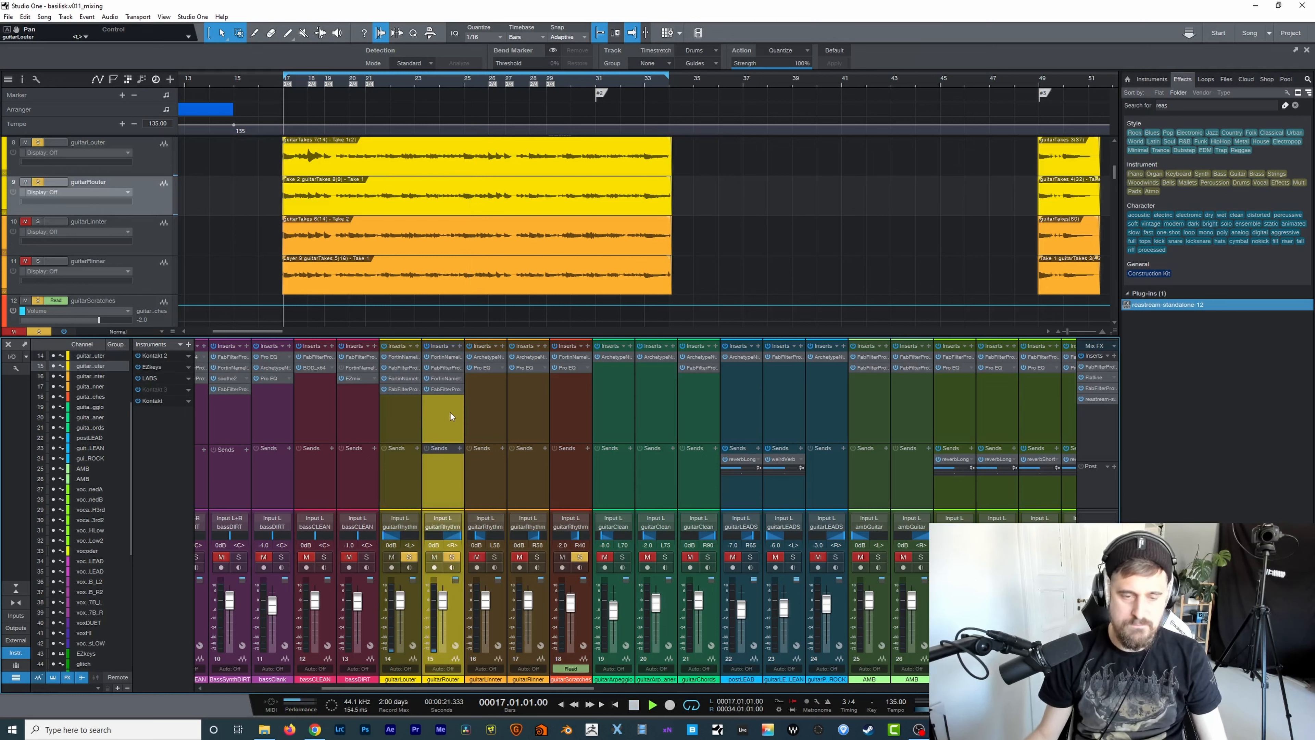
key("space")
- Unmute the guitarLinner and guitarRinner pair during playback, toggling their mute to compare the mix with and without them
left_click(487, 402)
left_click(534, 407, "shift")
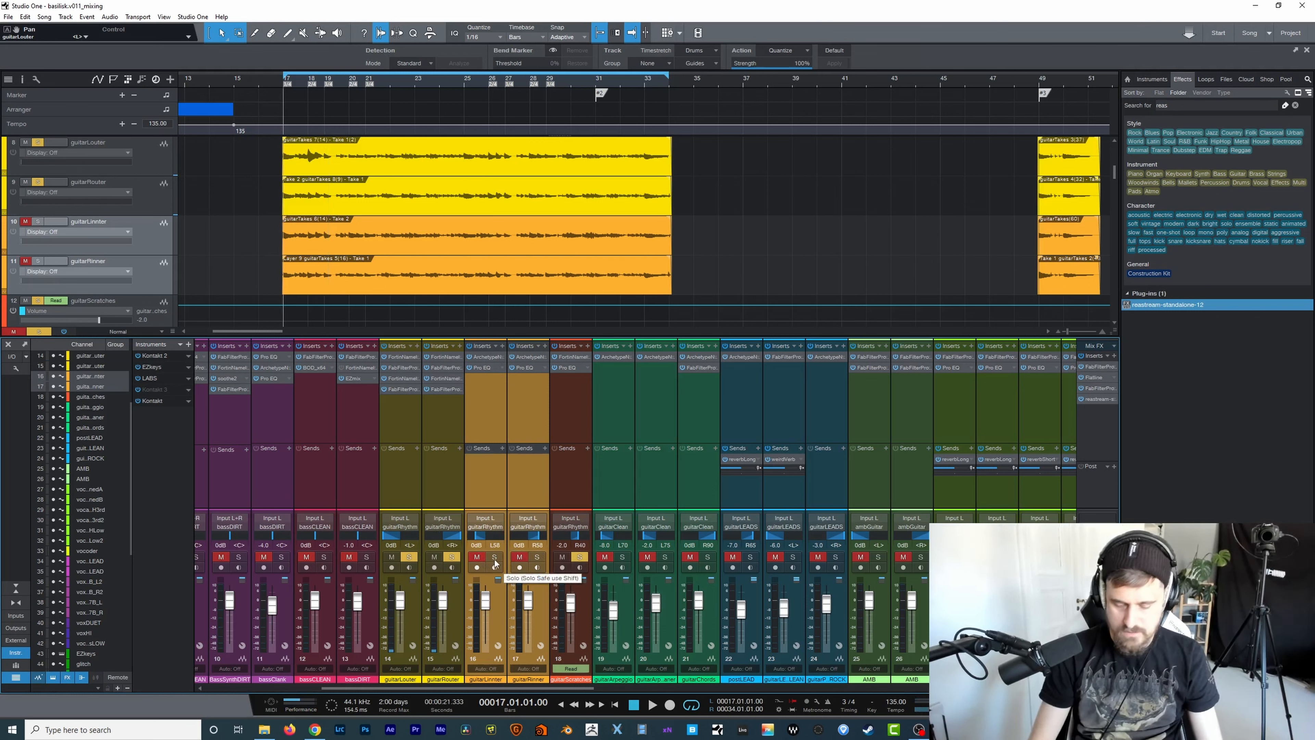
key("space")
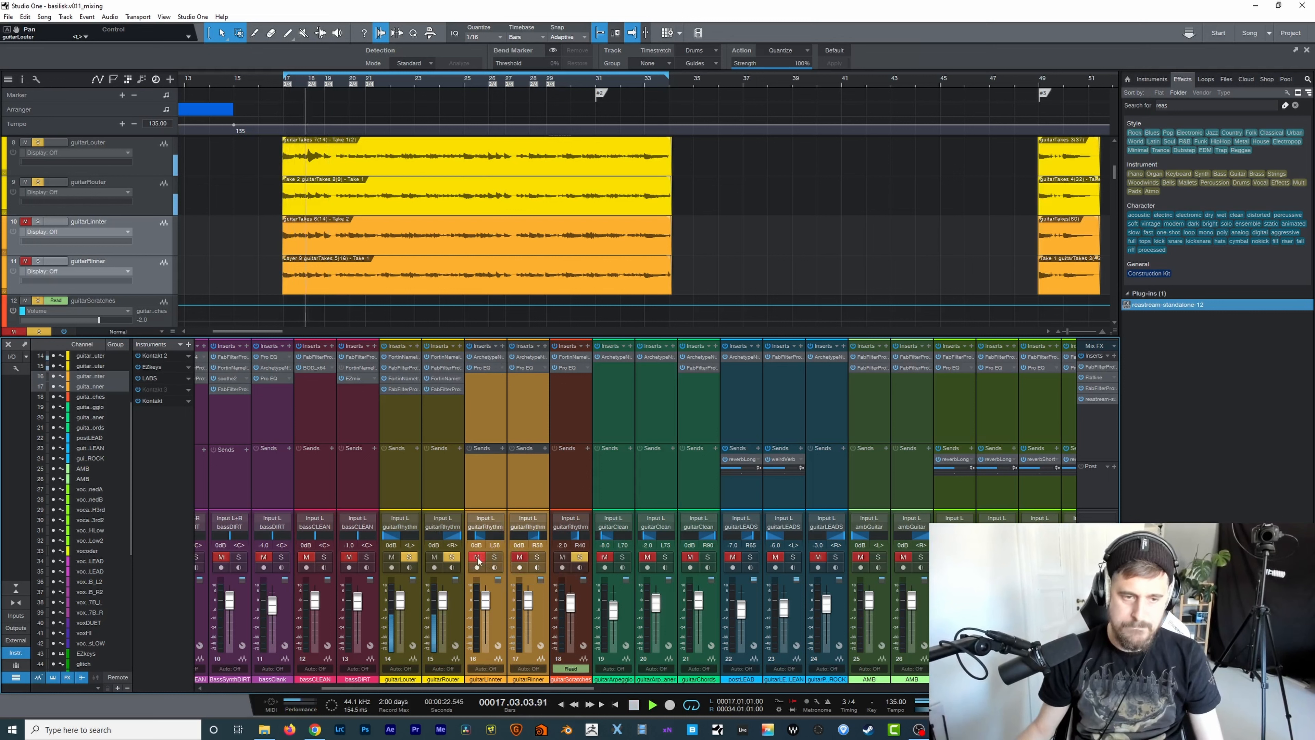
left_click(477, 557)
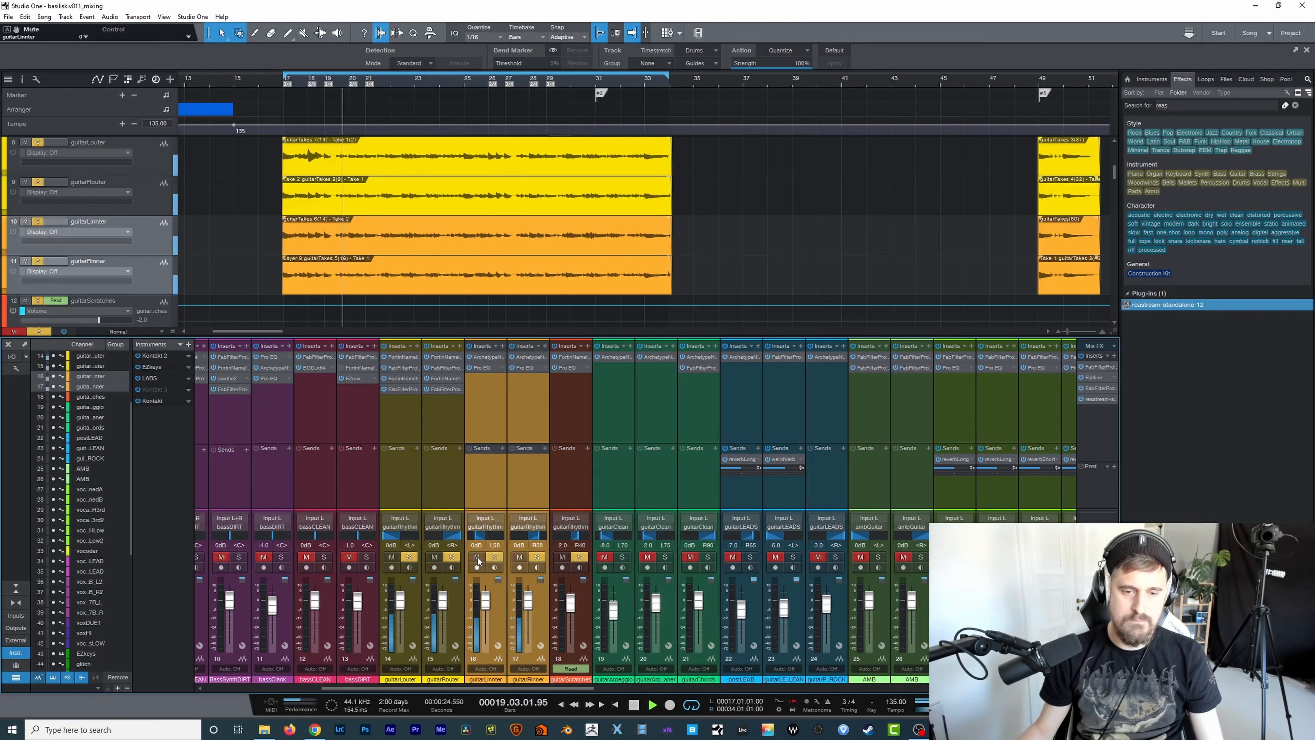
left_click(477, 558)
left_click(477, 557)
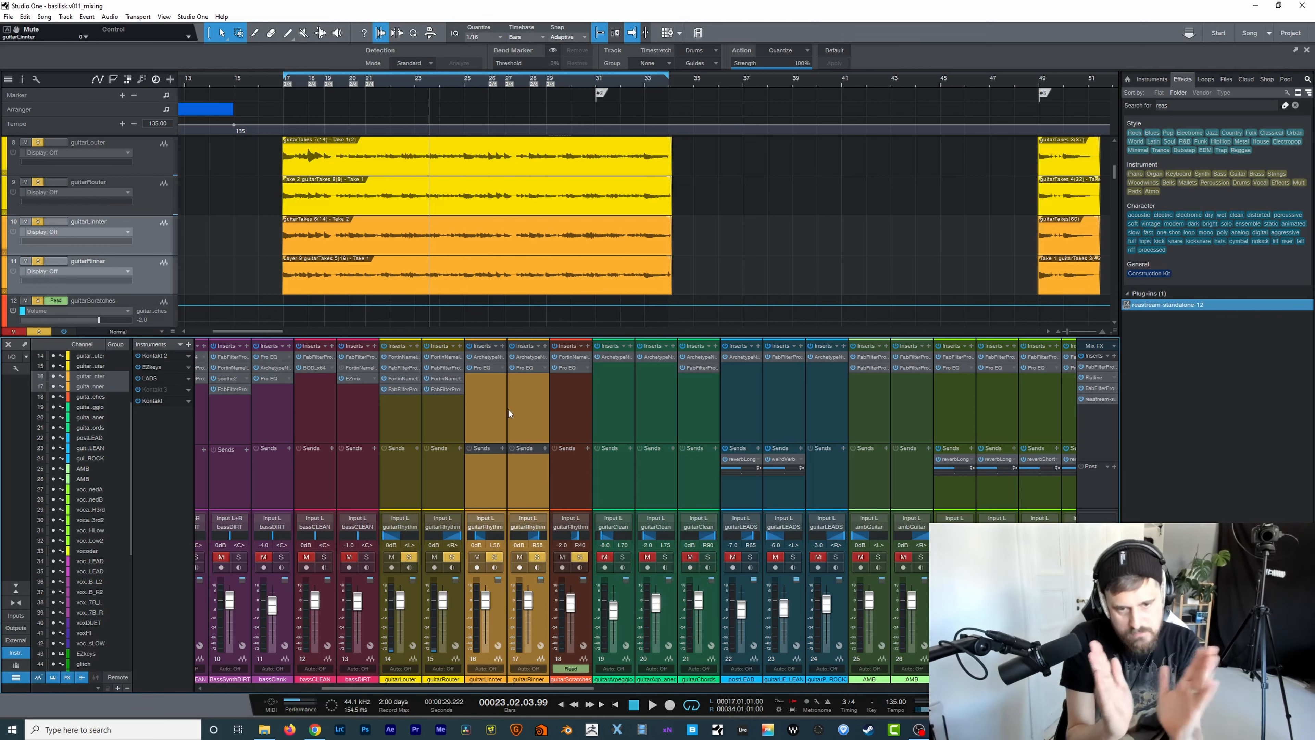
- Inspect guitarLinner's Archetype Nolly amp and the Pro EQ after it, then close the plug-in window
left_click(489, 358)
left_click_drag(1109, 157, 520, 116)
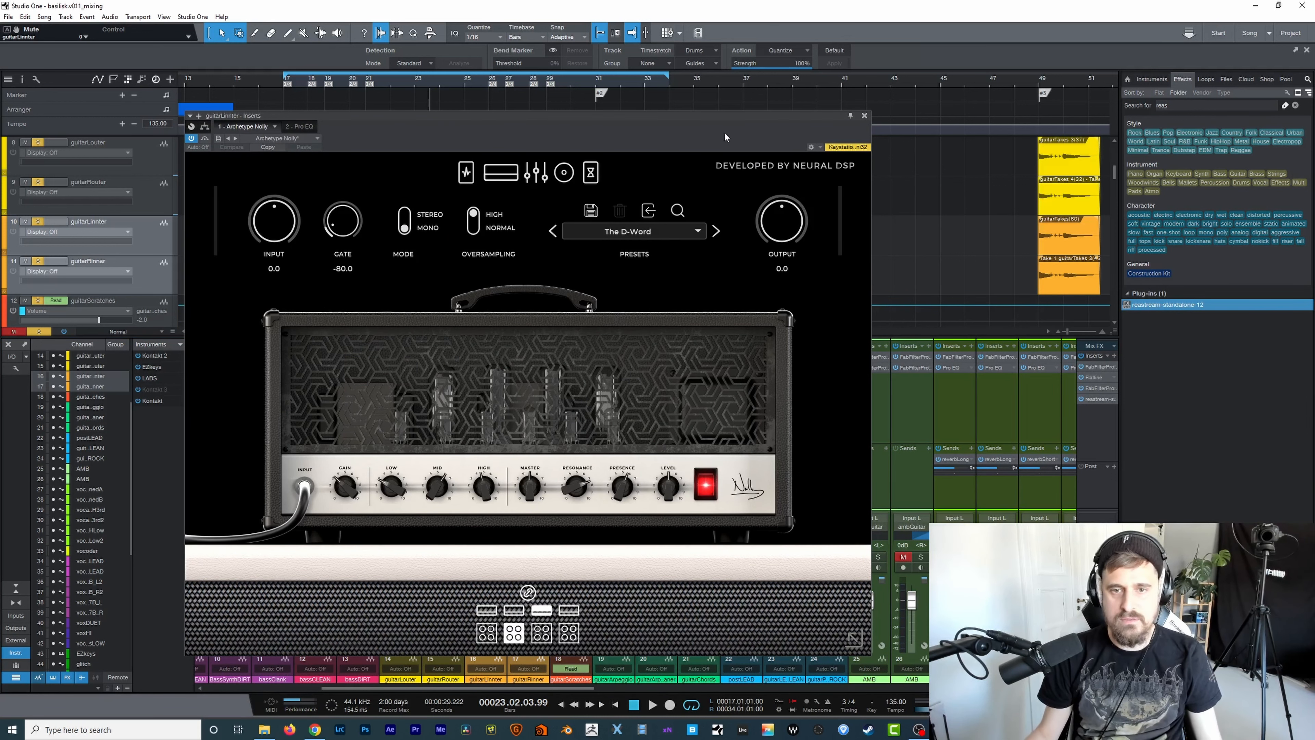
left_click_drag(732, 117, 776, 94)
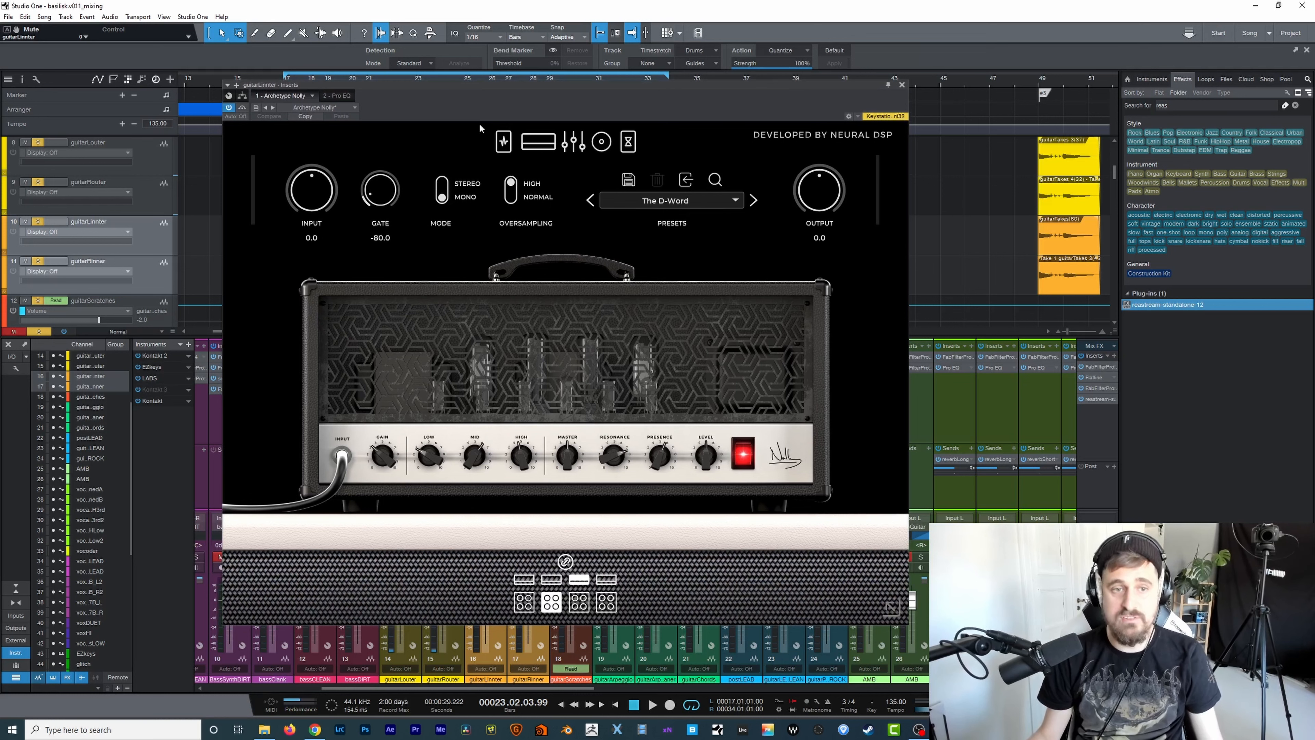
left_click(334, 96)
left_click_drag(437, 83, 860, 140)
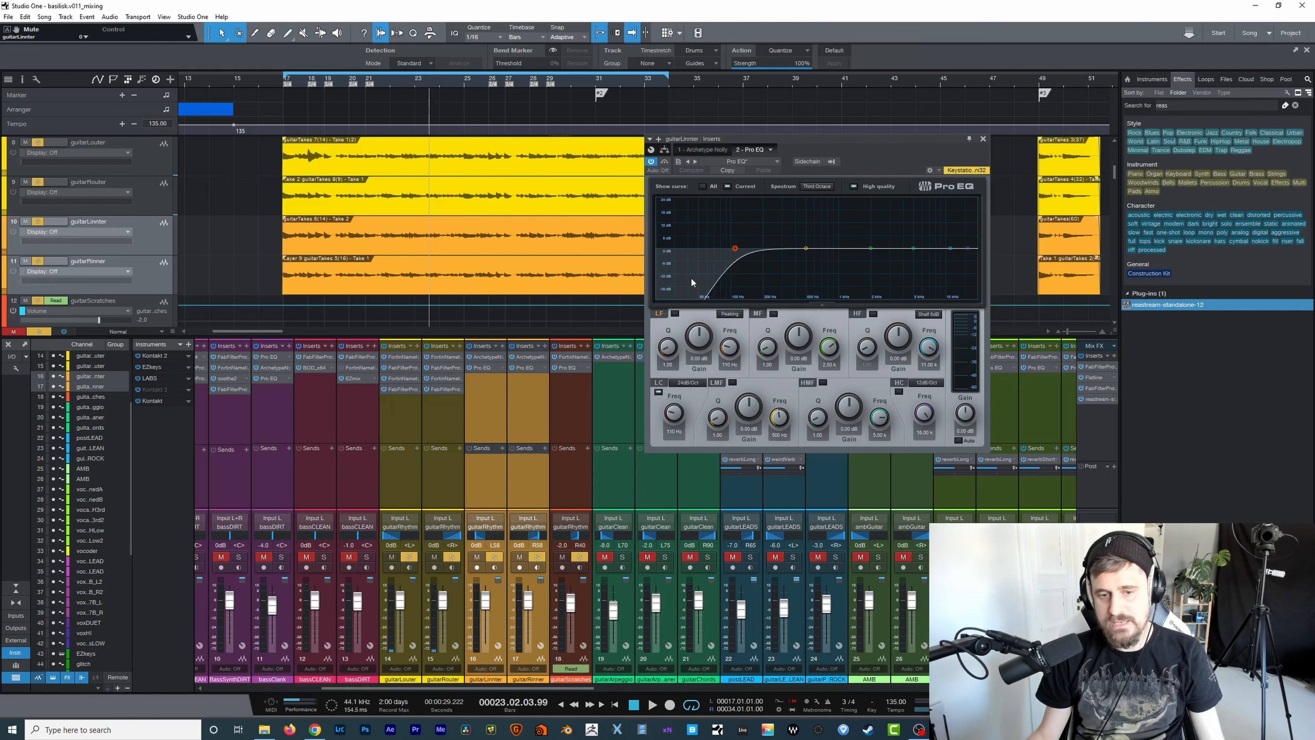
left_click(983, 139)
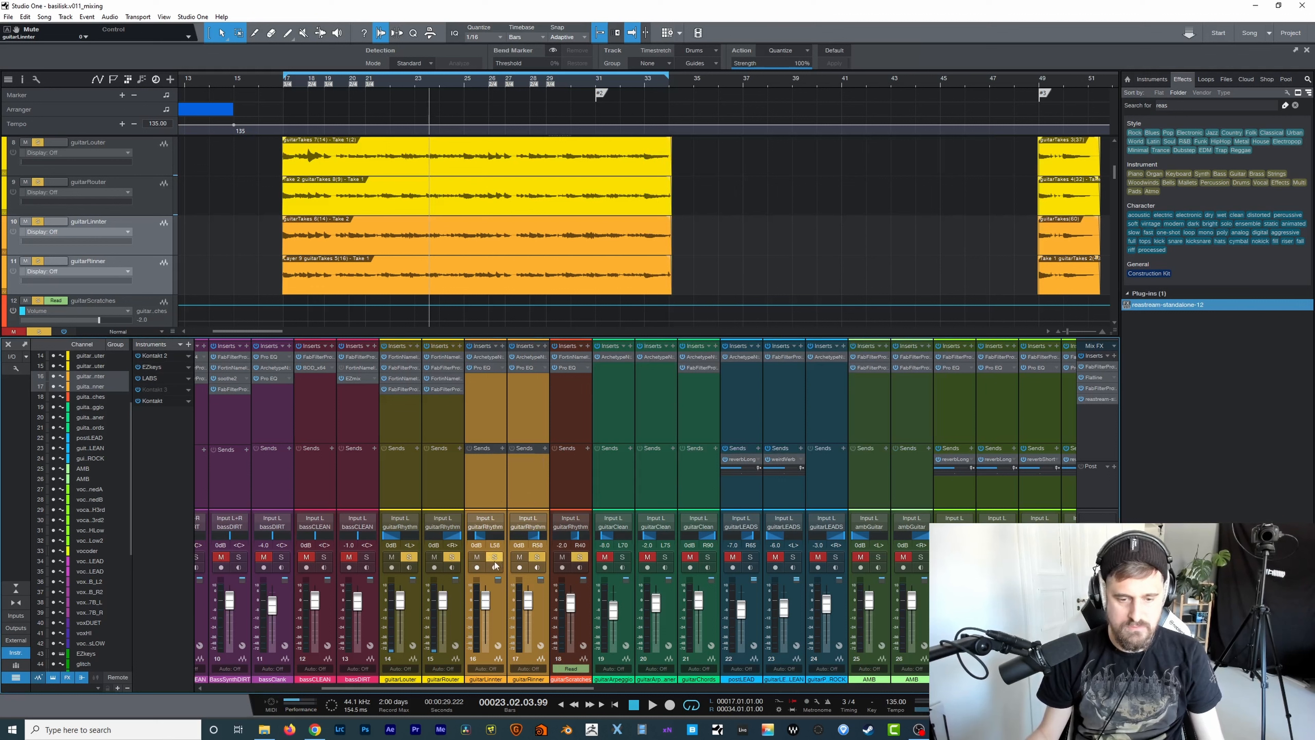
- Take guitarScratches out of solo and mute it, and mute both guitarLouter and guitarRouter
left_click(580, 556)
left_click(561, 557)
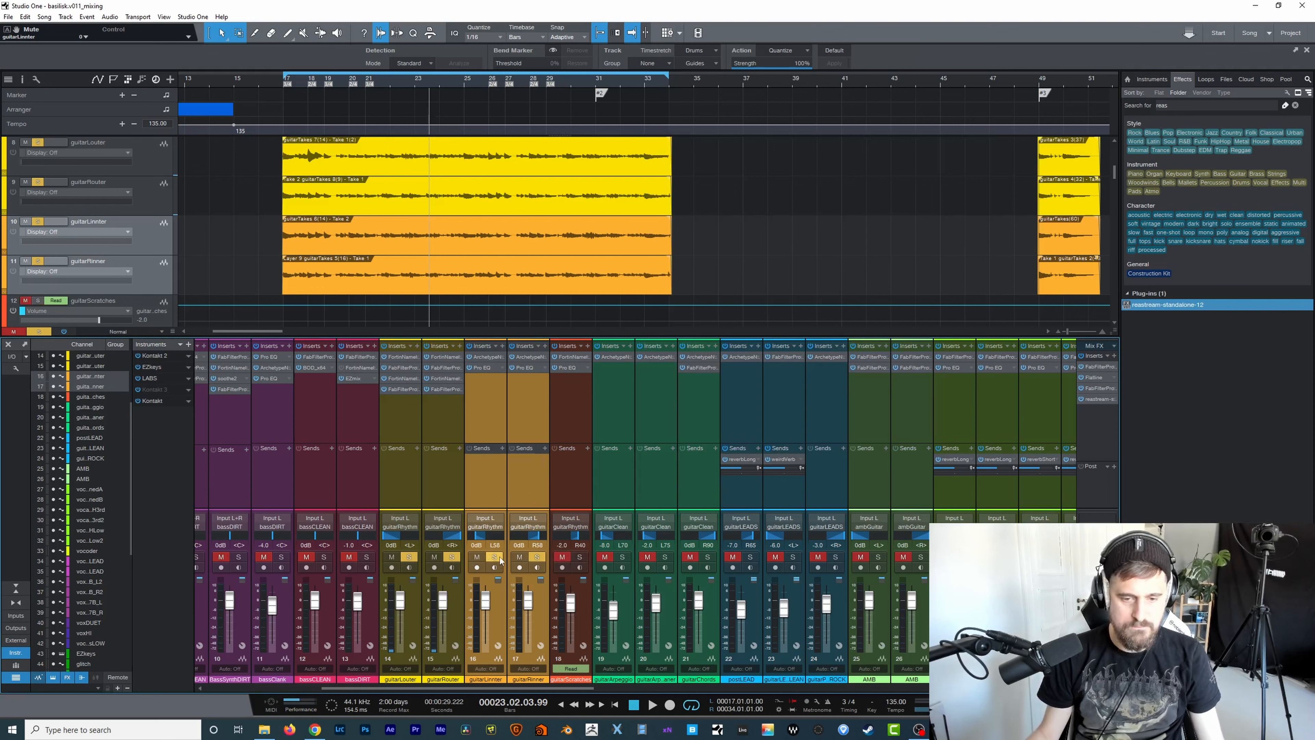
left_click(487, 419)
left_click(434, 420)
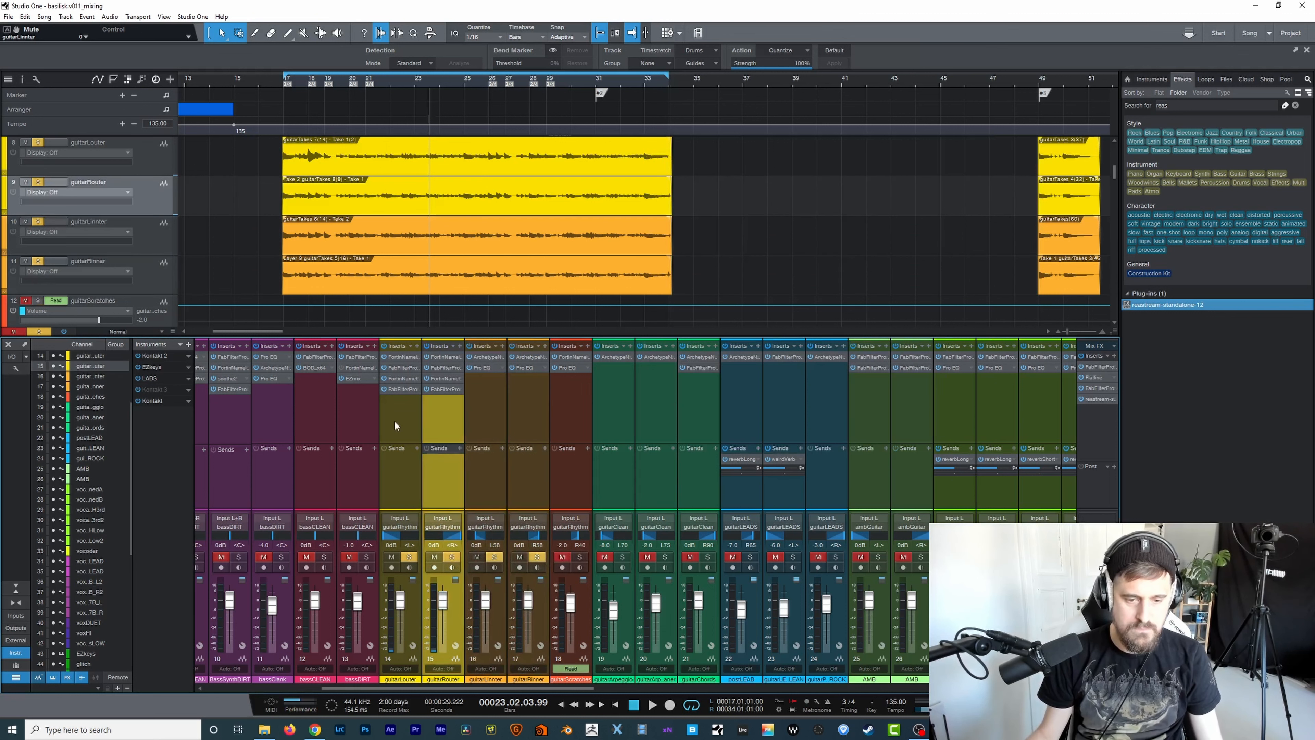
left_click(390, 420, "shift")
left_click(454, 557)
key("shift+m")
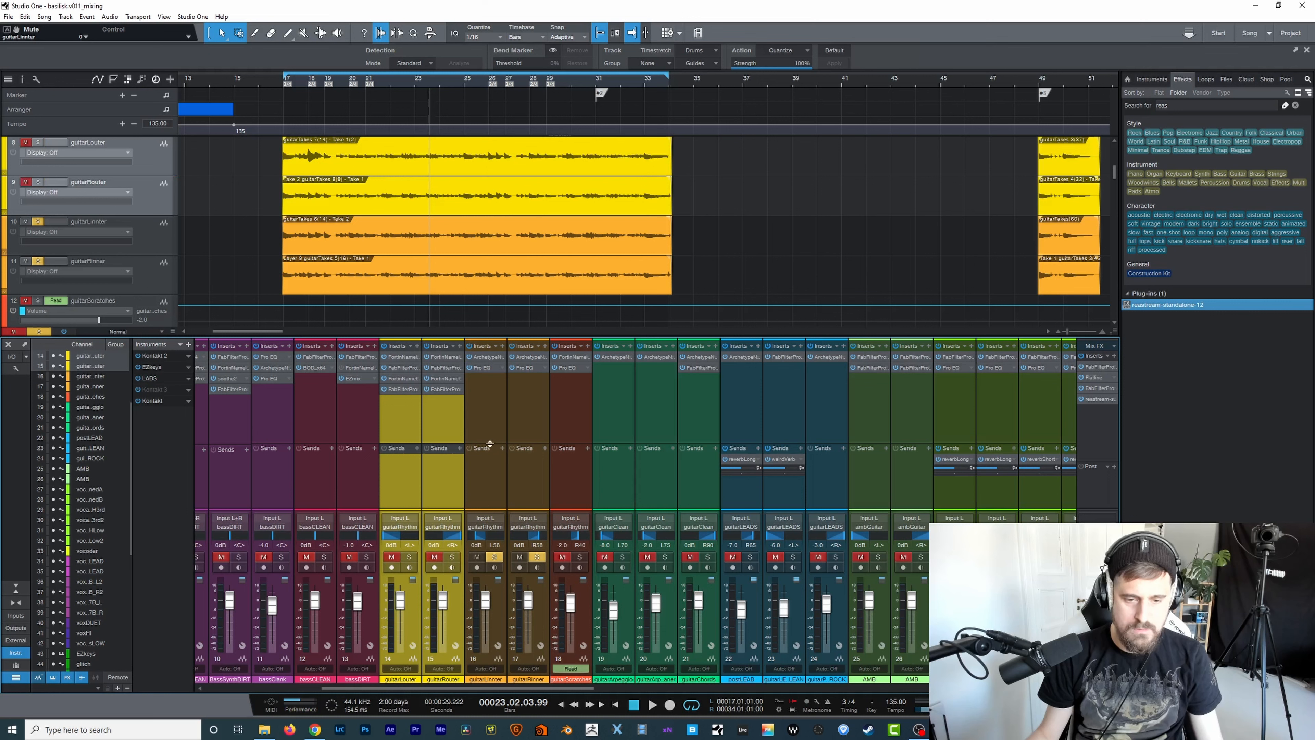
- Play only guitarLinner and guitarRinner, comparing their Pro EQ inserts bypassed and active
left_click(491, 422)
left_click(531, 447, "shift")
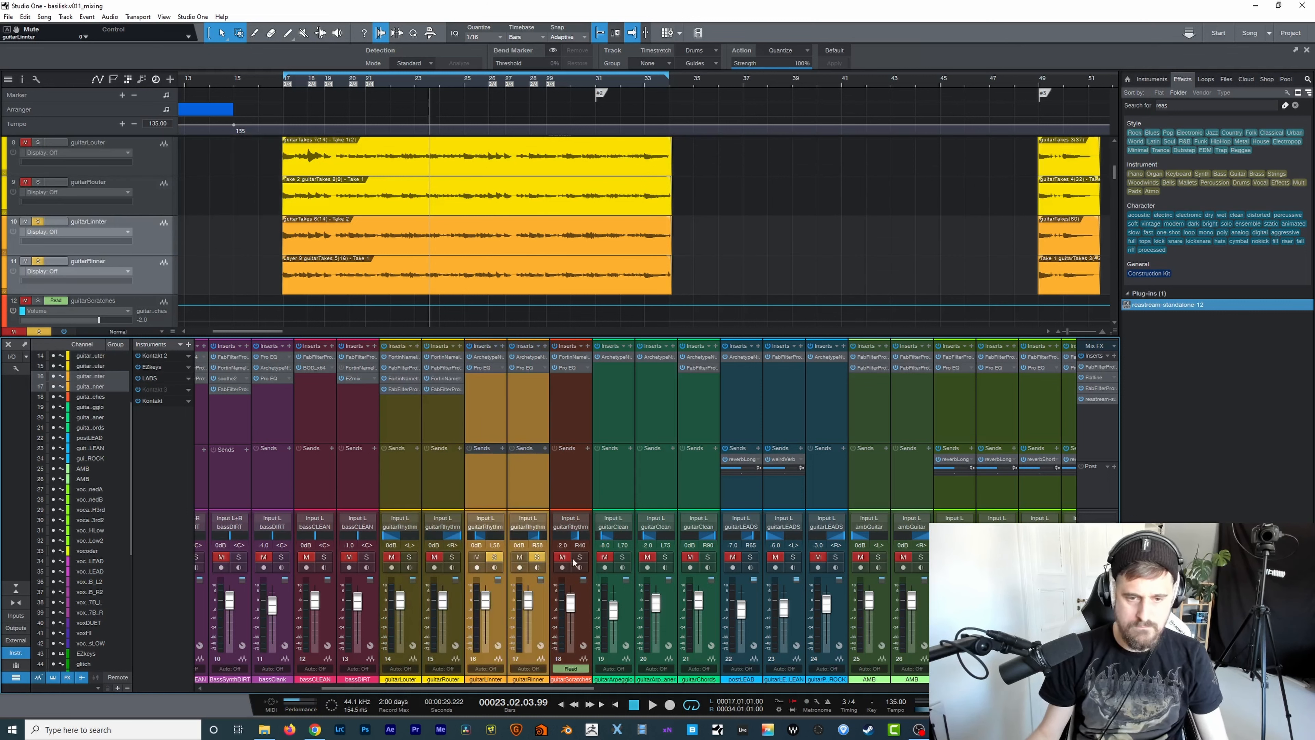
key("space")
left_click(512, 367)
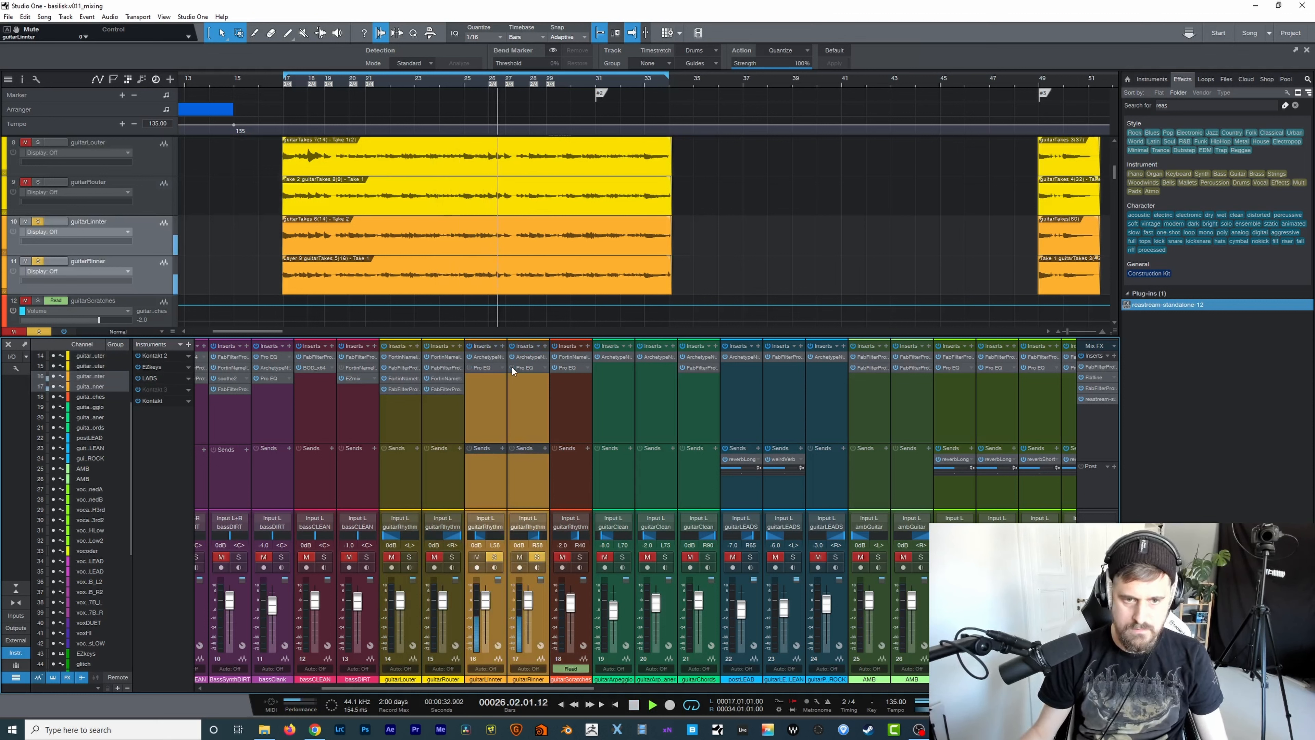
left_click(511, 367)
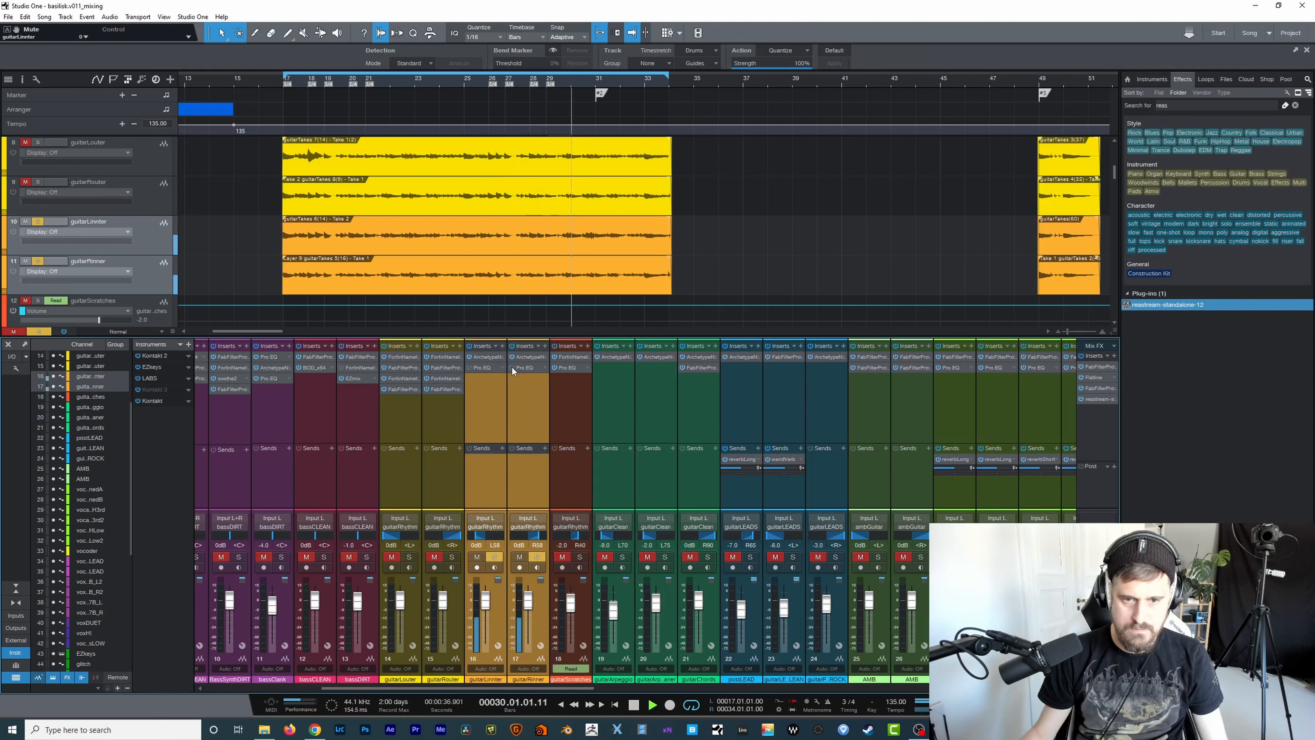
key("space")
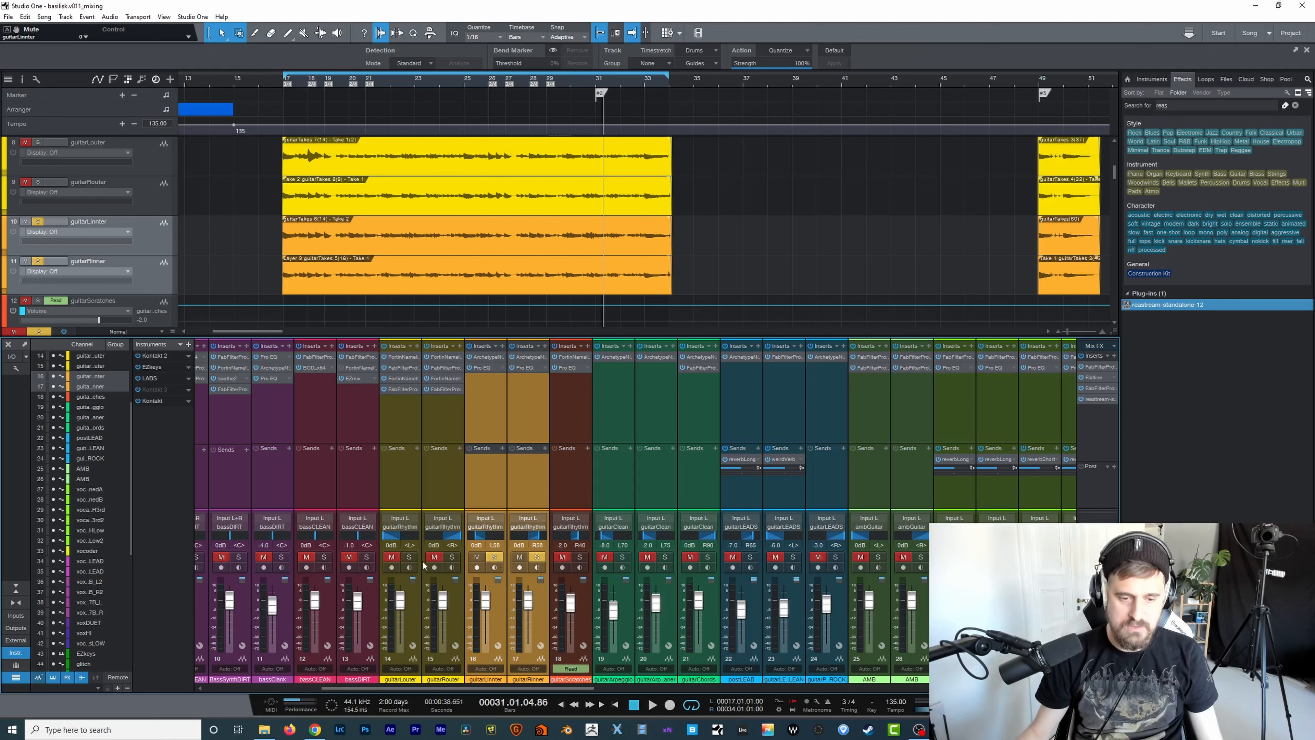
- Unmute and solo guitarRouter and guitarLouter alongside the inner guitars, and select the outer pair
left_click(434, 557)
left_click(451, 557)
left_click(391, 557)
left_click(409, 557)
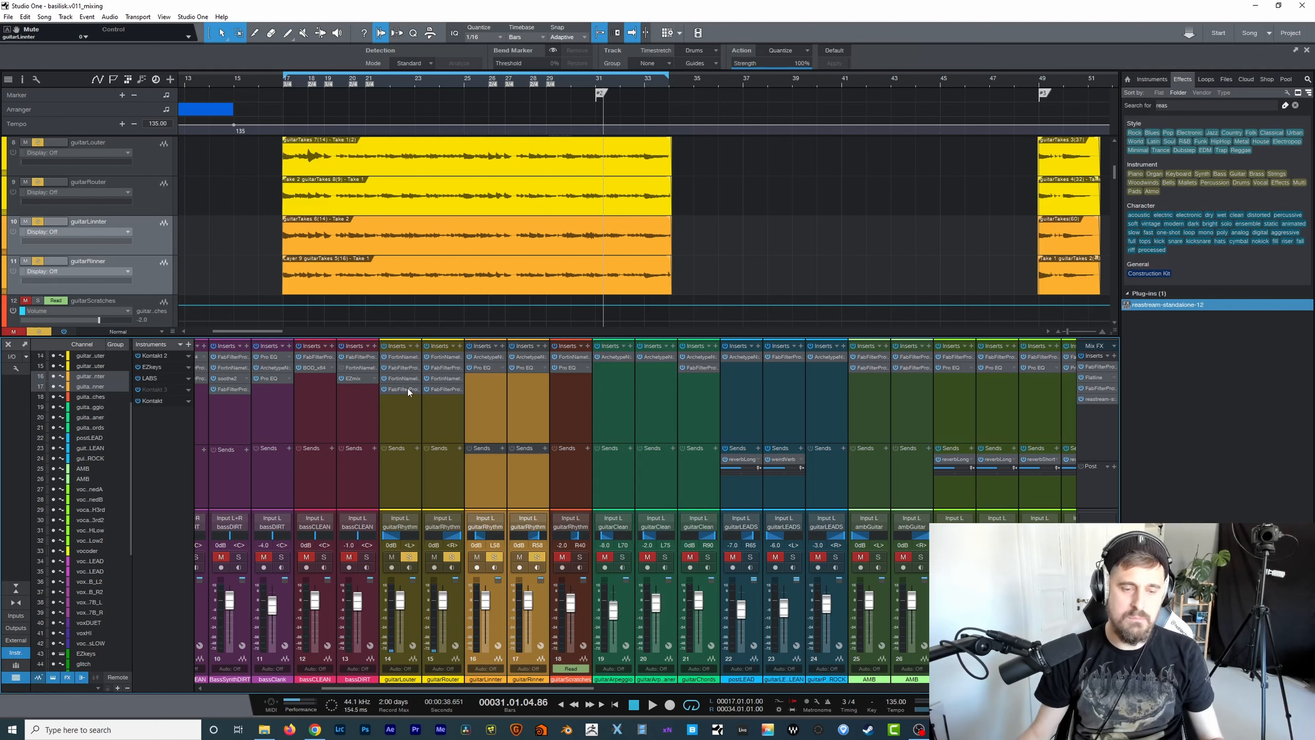
left_click(443, 409)
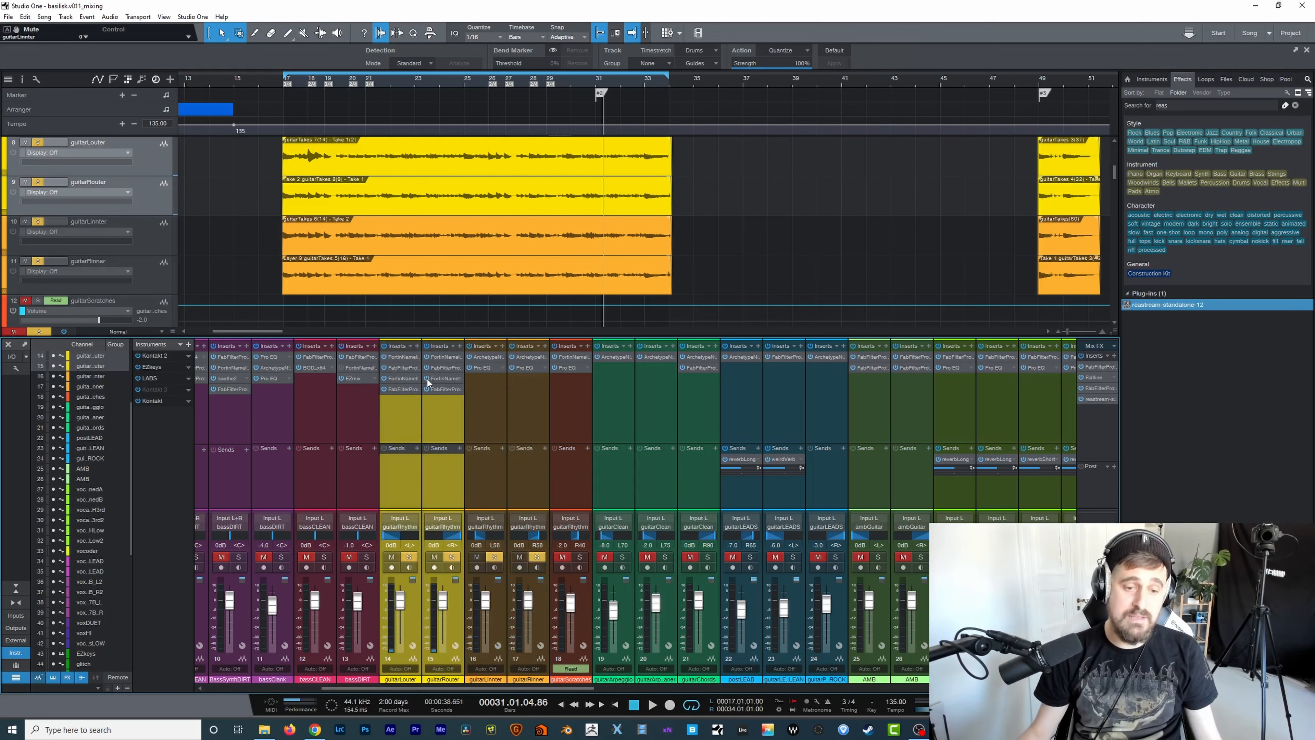
- Locate the guitarRhythm bus in the mixer, select it and play the soloed rhythm guitars through it
left_click_drag(454, 691, 872, 668)
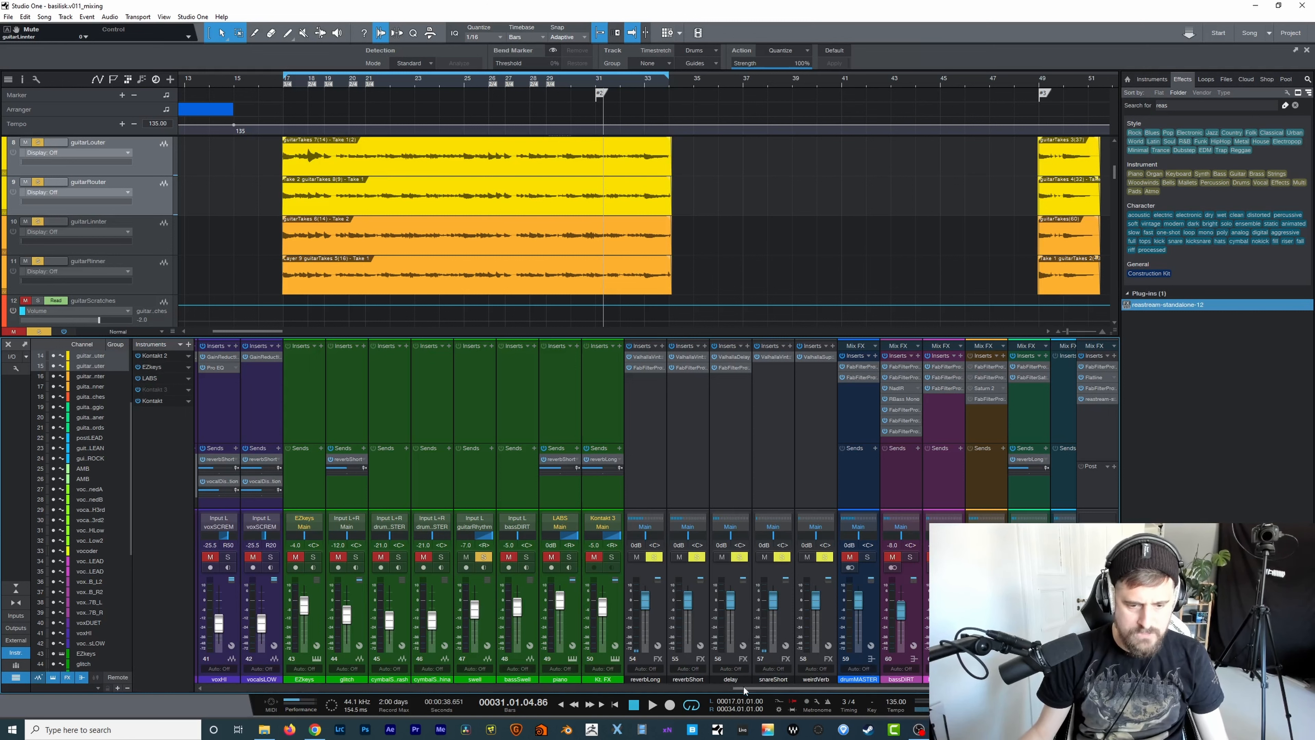
left_click_drag(870, 691, 912, 689)
left_click(806, 423)
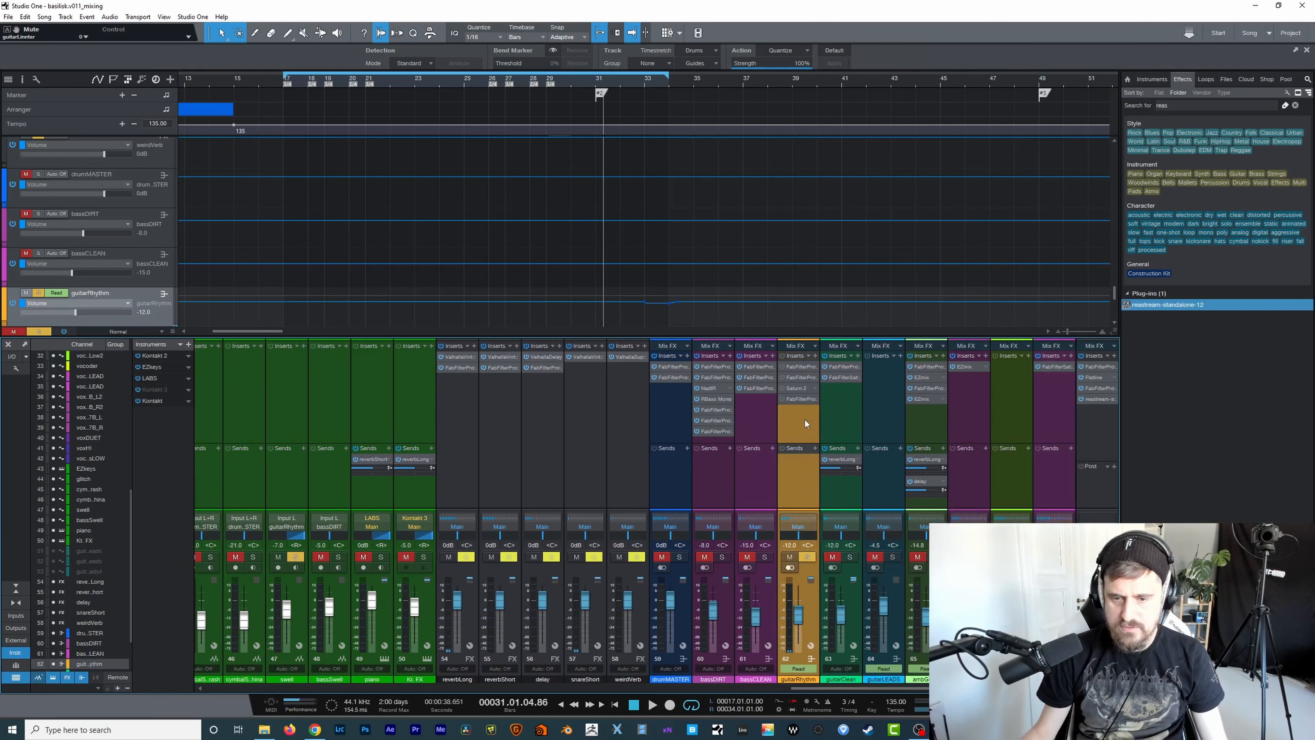
key("space")
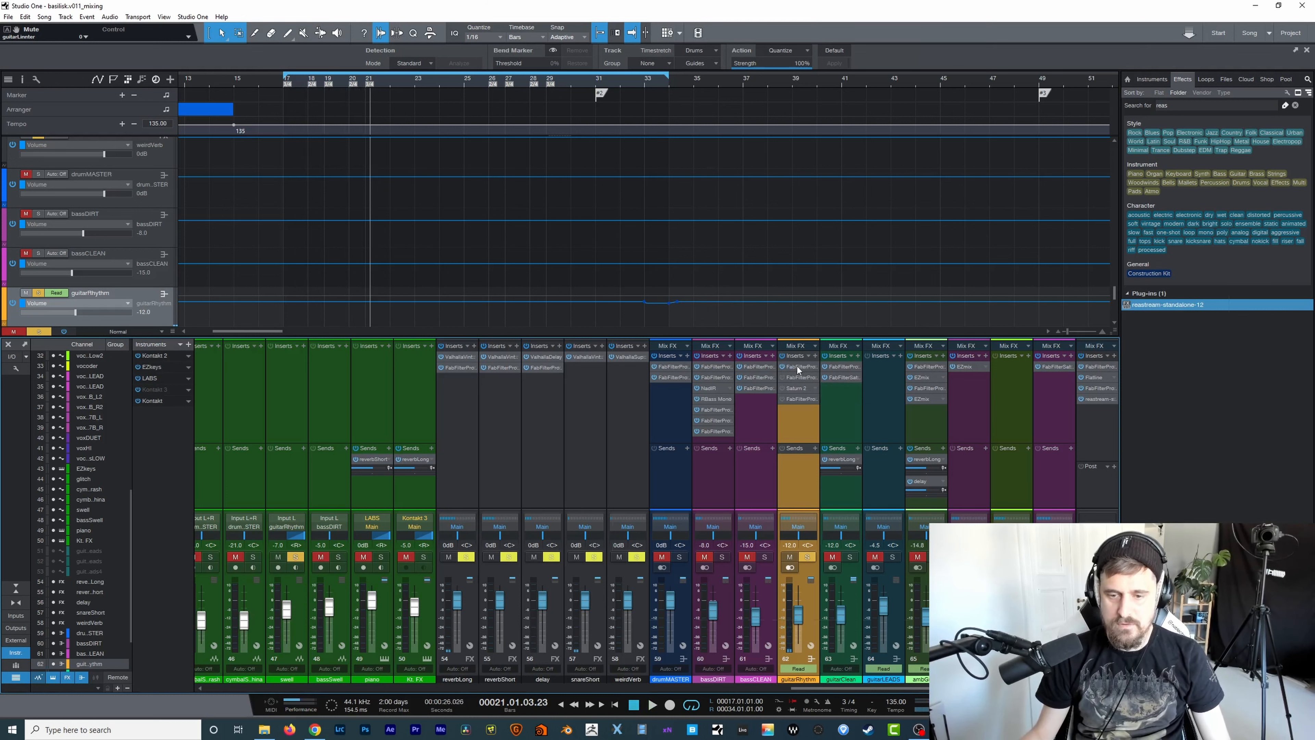
- Open the first FabFilter Pro-Q 3 on the guitarRhythm bus and examine its low-end and midrange bands
double_click(797, 369)
left_click_drag(972, 171, 693, 165)
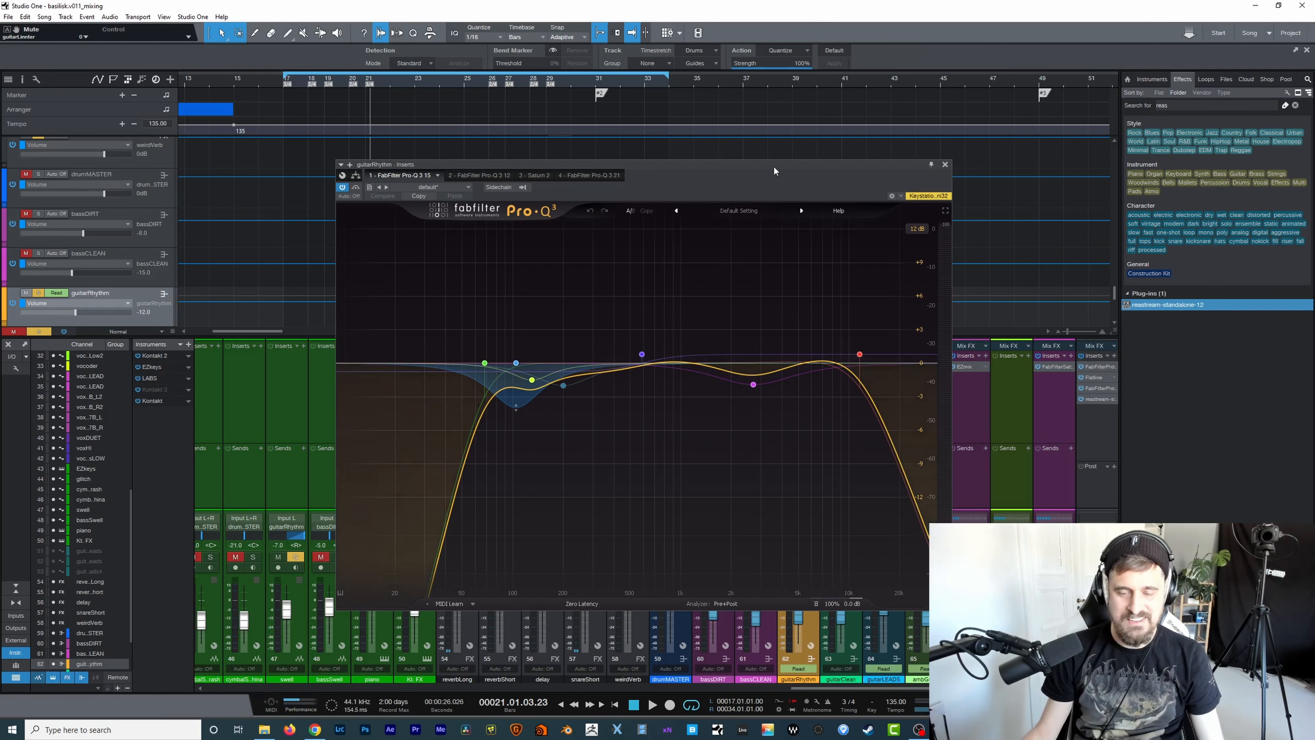
left_click_drag(787, 160, 773, 156)
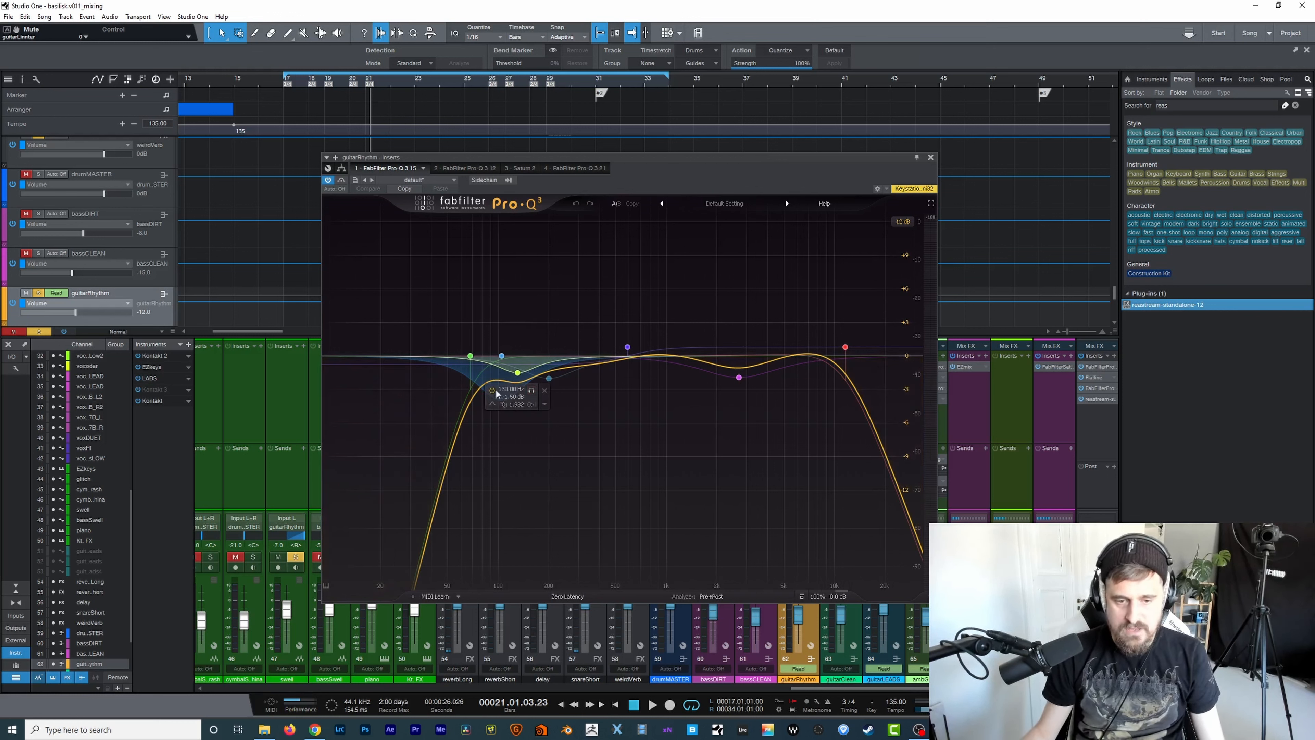
mouse_move(491, 359)
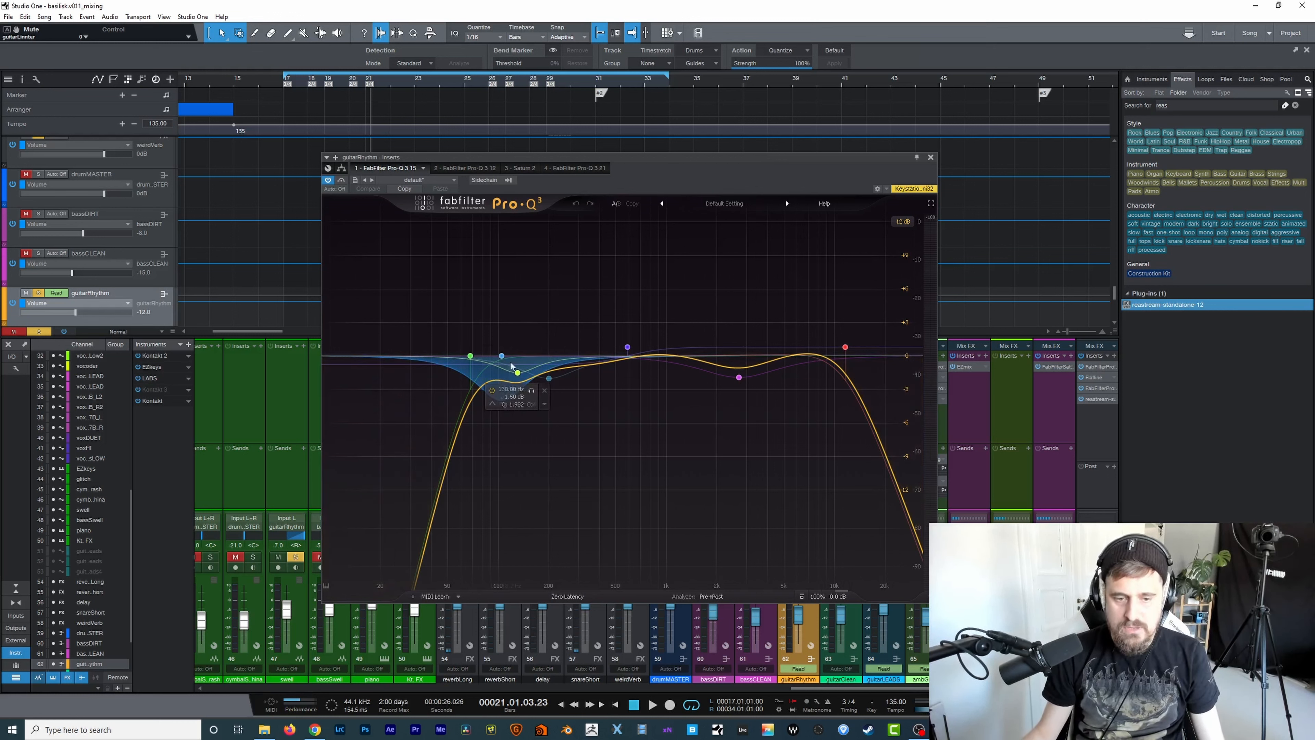
mouse_move(506, 390)
mouse_move(497, 329)
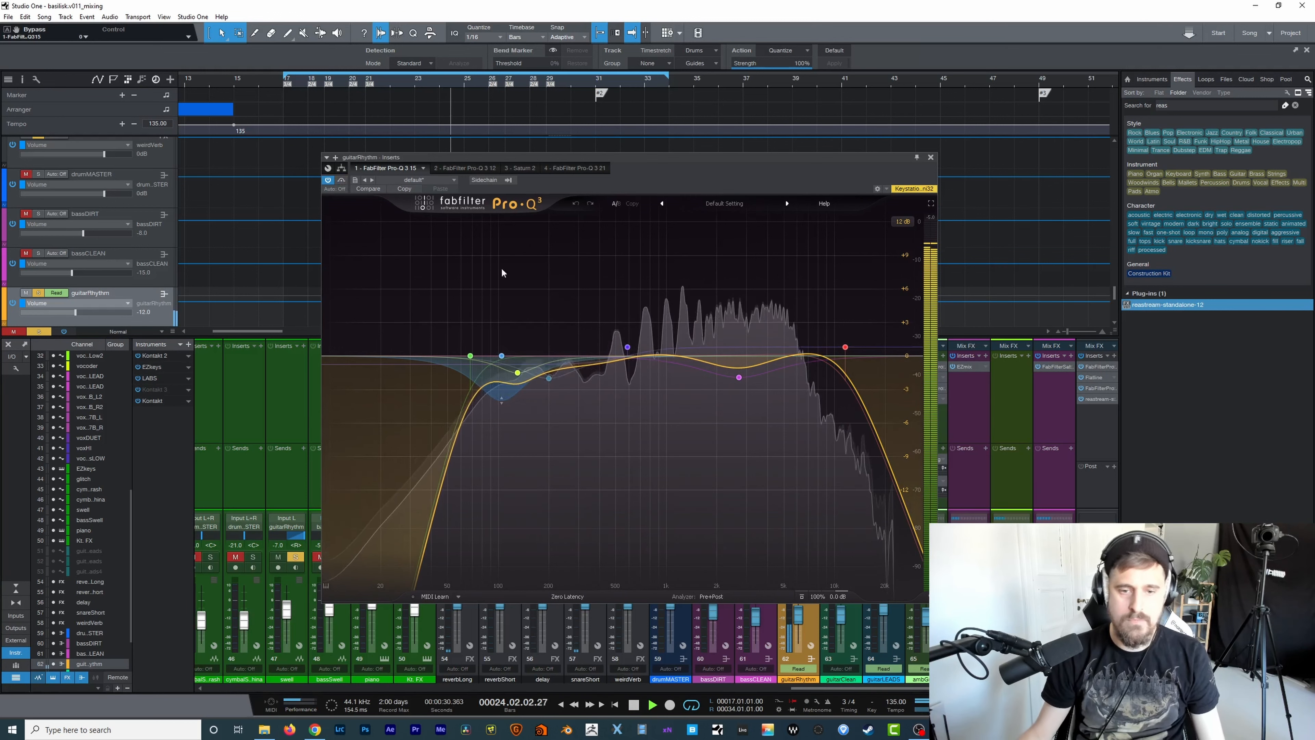
mouse_move(725, 379)
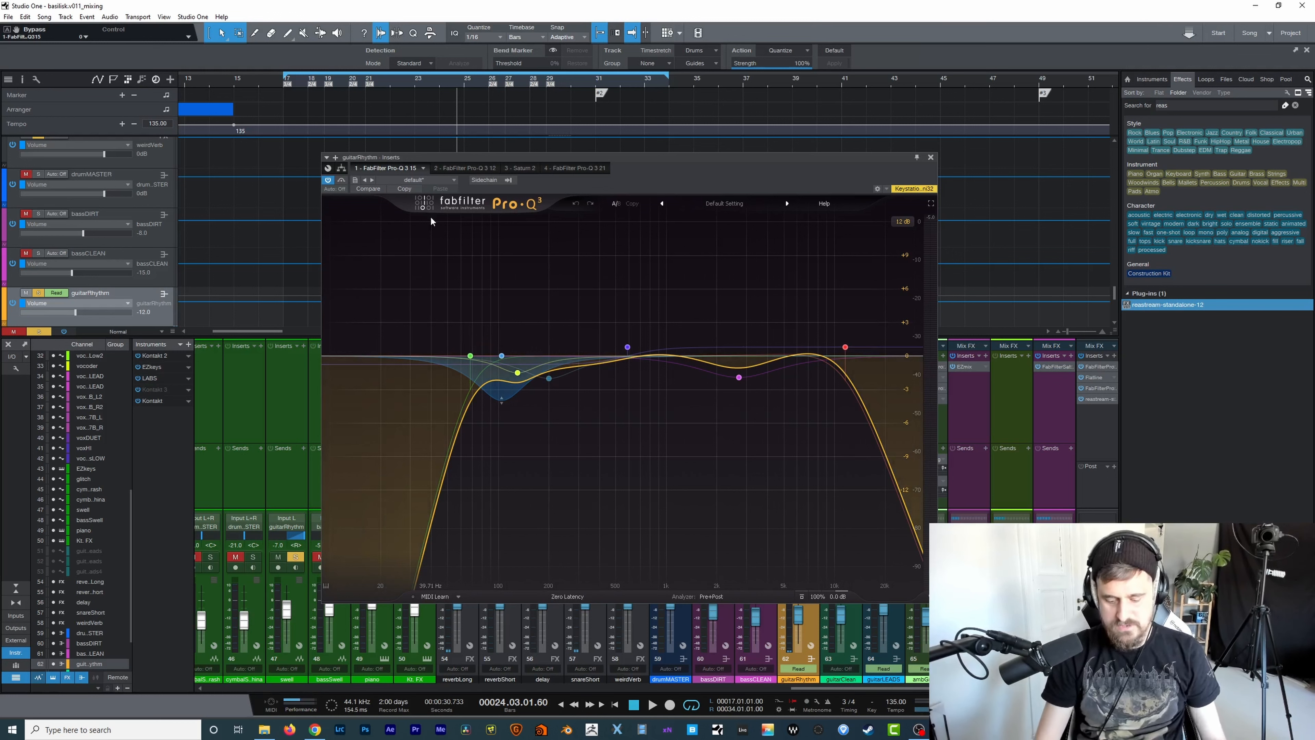
- Play the rhythm guitars, comparing the bus's first Pro-Q 3 bypassed and active
key("space")
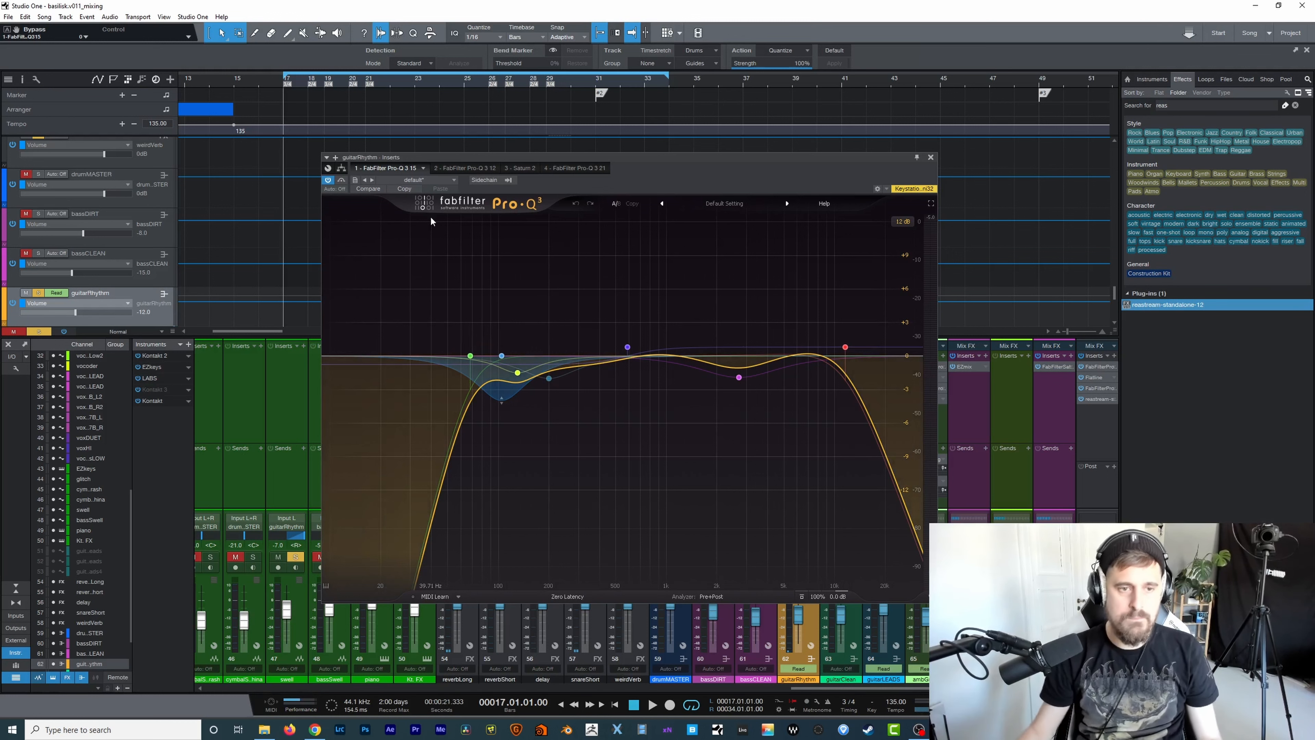
left_click(341, 181)
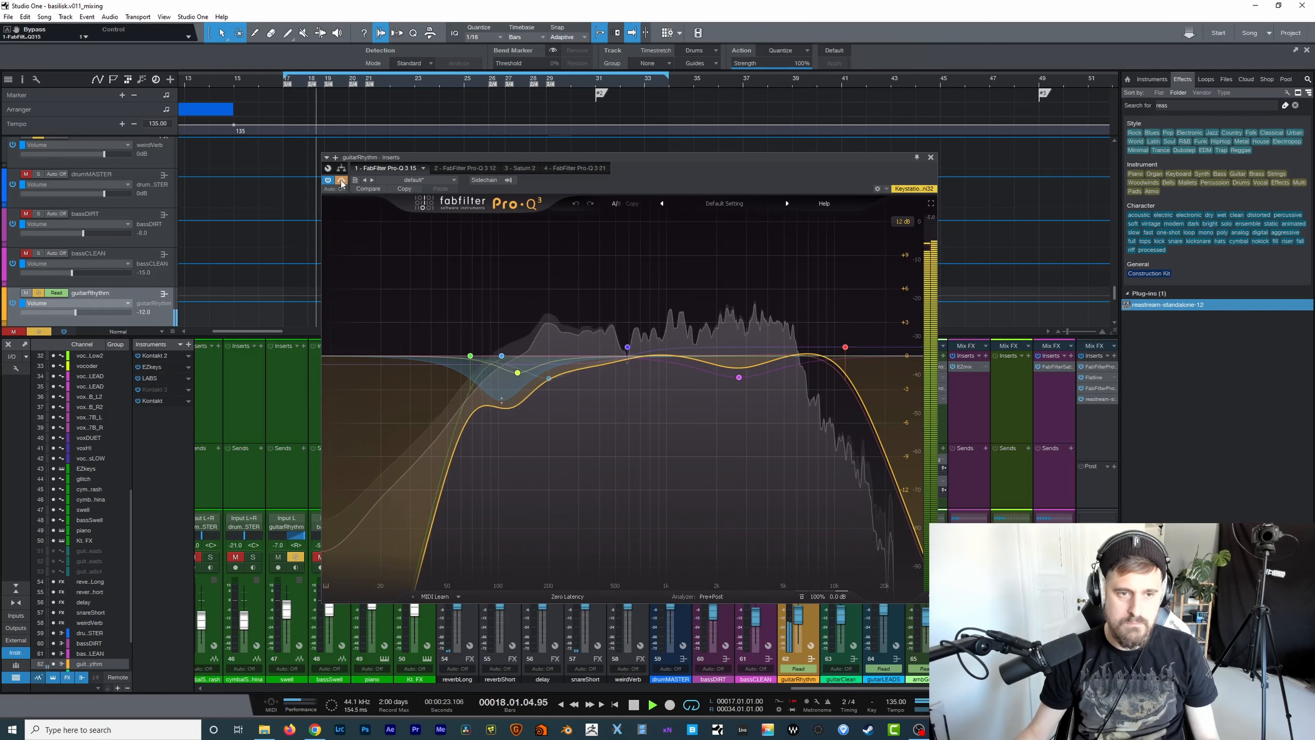
left_click(341, 181)
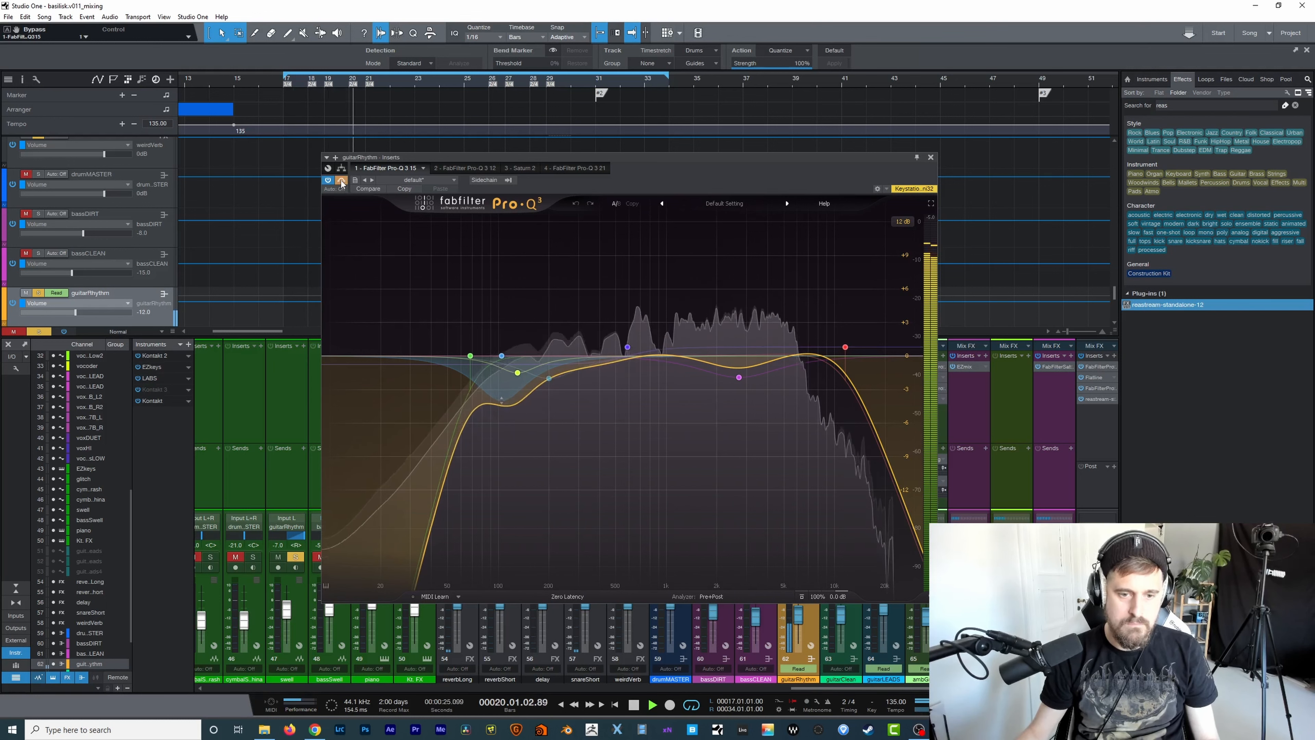
key("space")
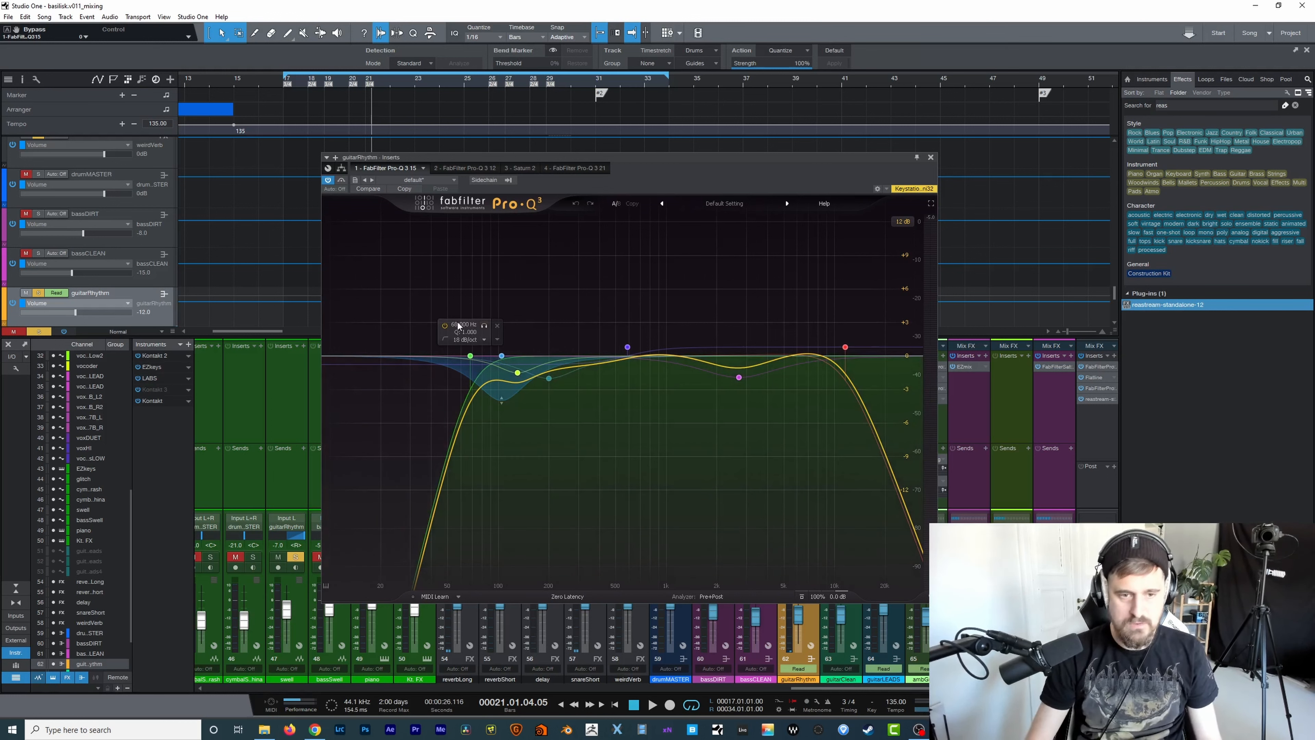
- Audition the low-cut and high-cut bands of the first Pro-Q 3 in solo during playback
key("space")
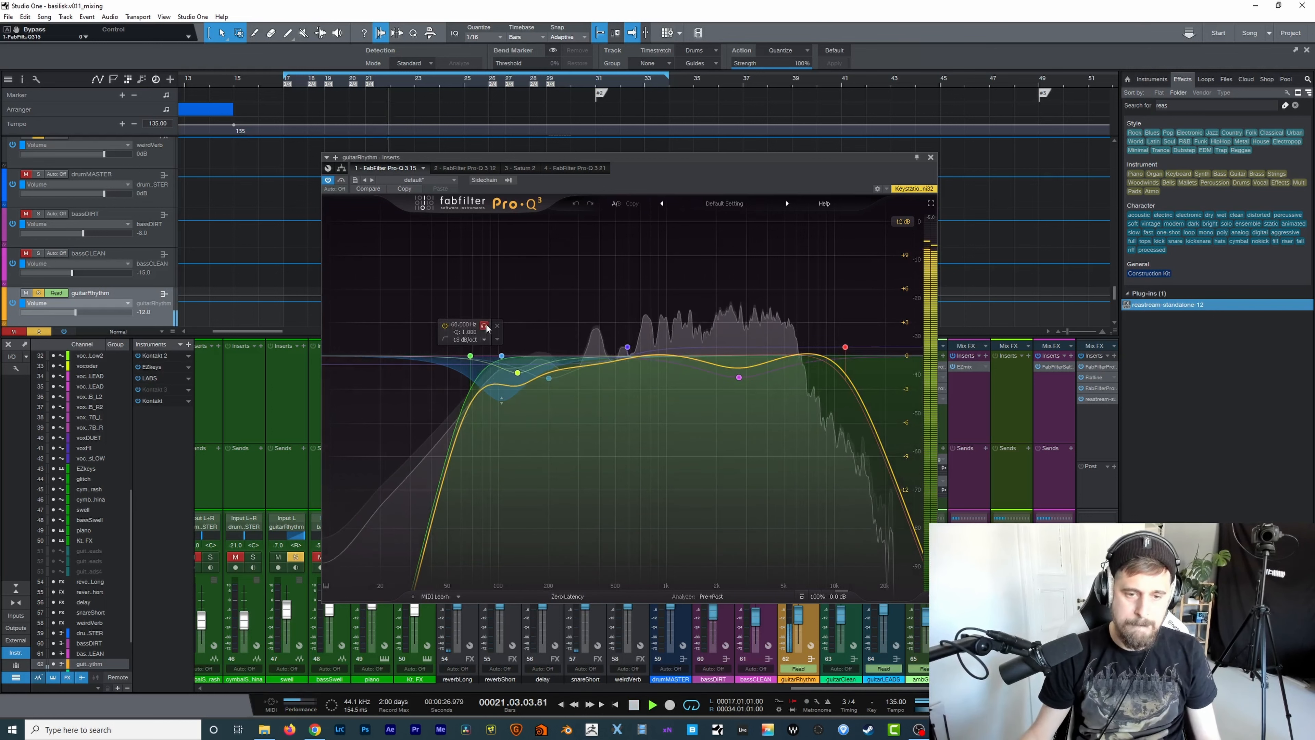
left_click(484, 326)
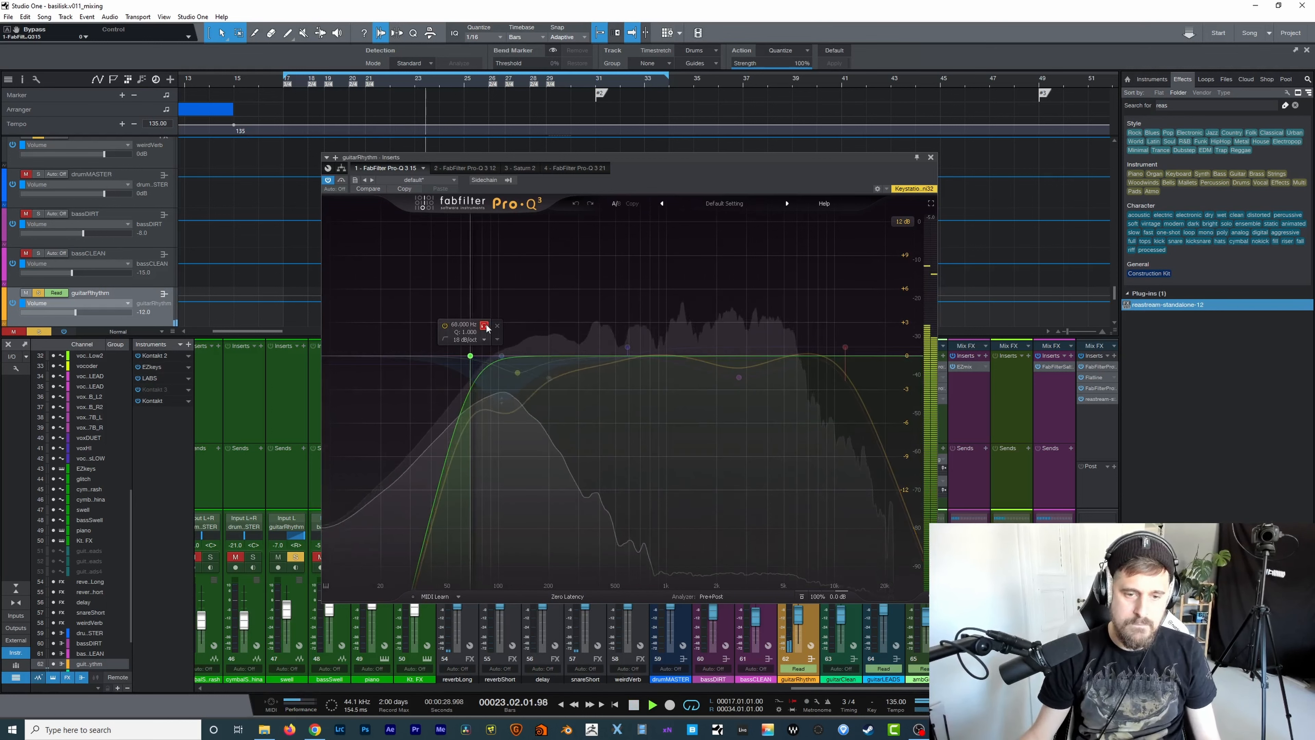
left_click(859, 317)
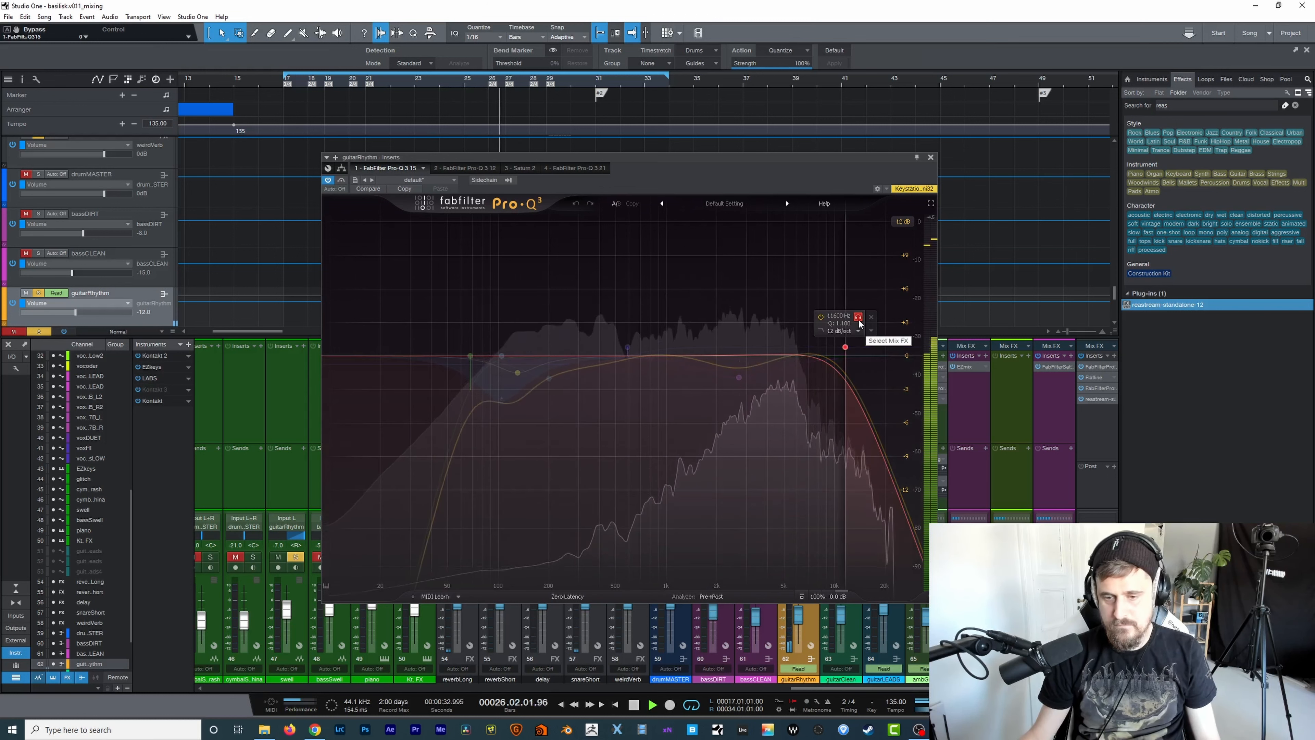
left_click(858, 317)
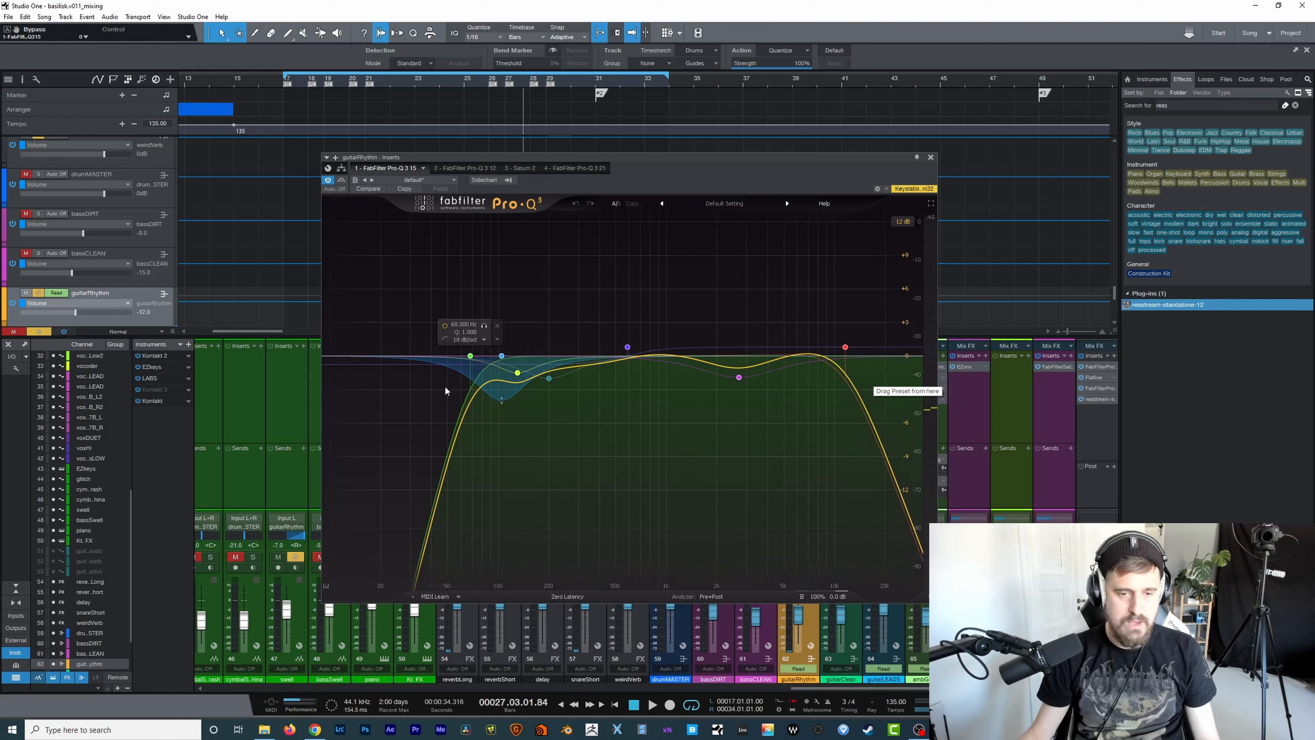
left_click(485, 326)
key("space")
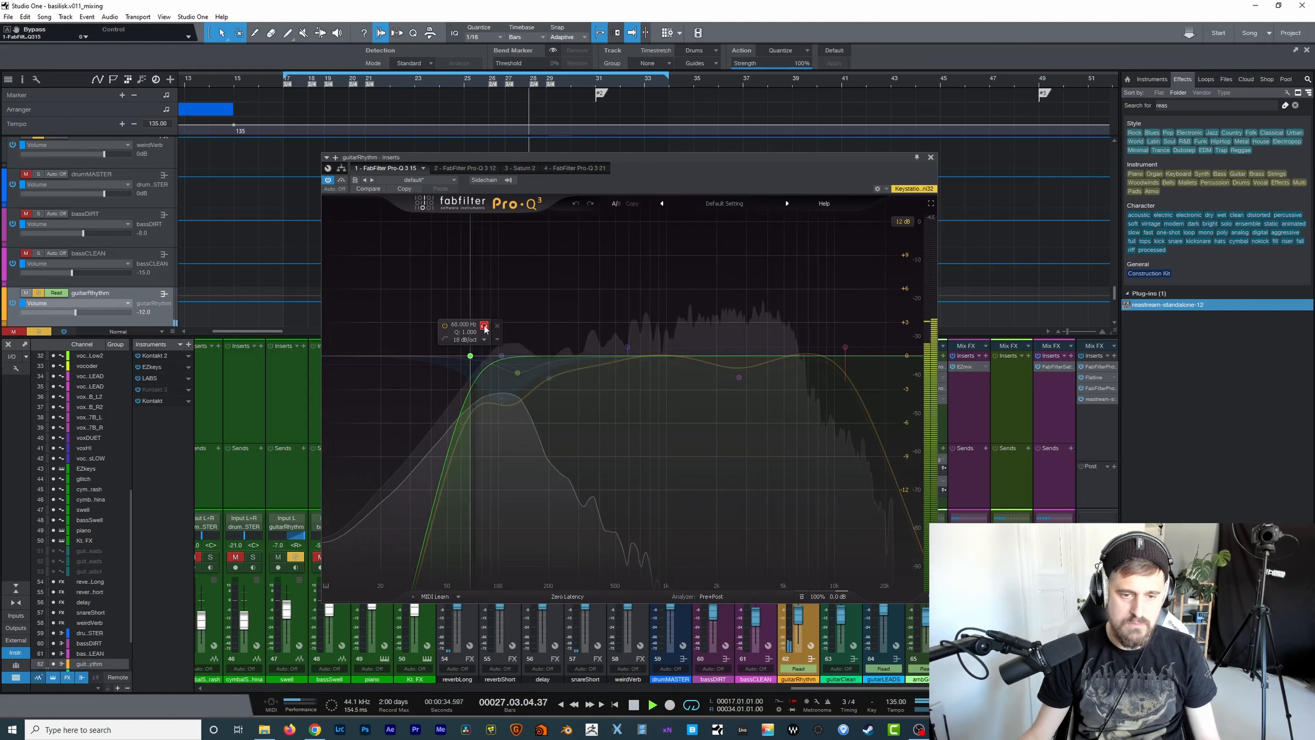
left_click(484, 326)
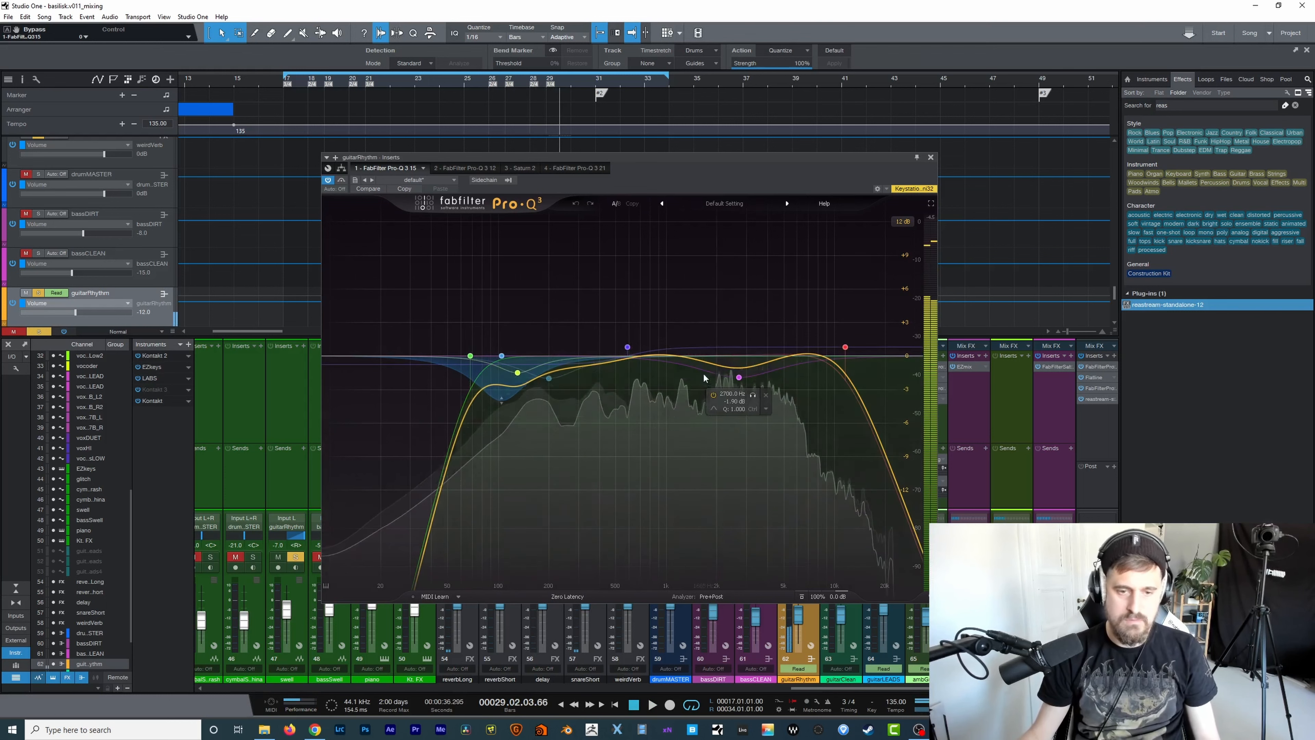
- Open the second Pro-Q 3 on guitarRhythm, activate it and play the guitars through it
left_click(452, 167)
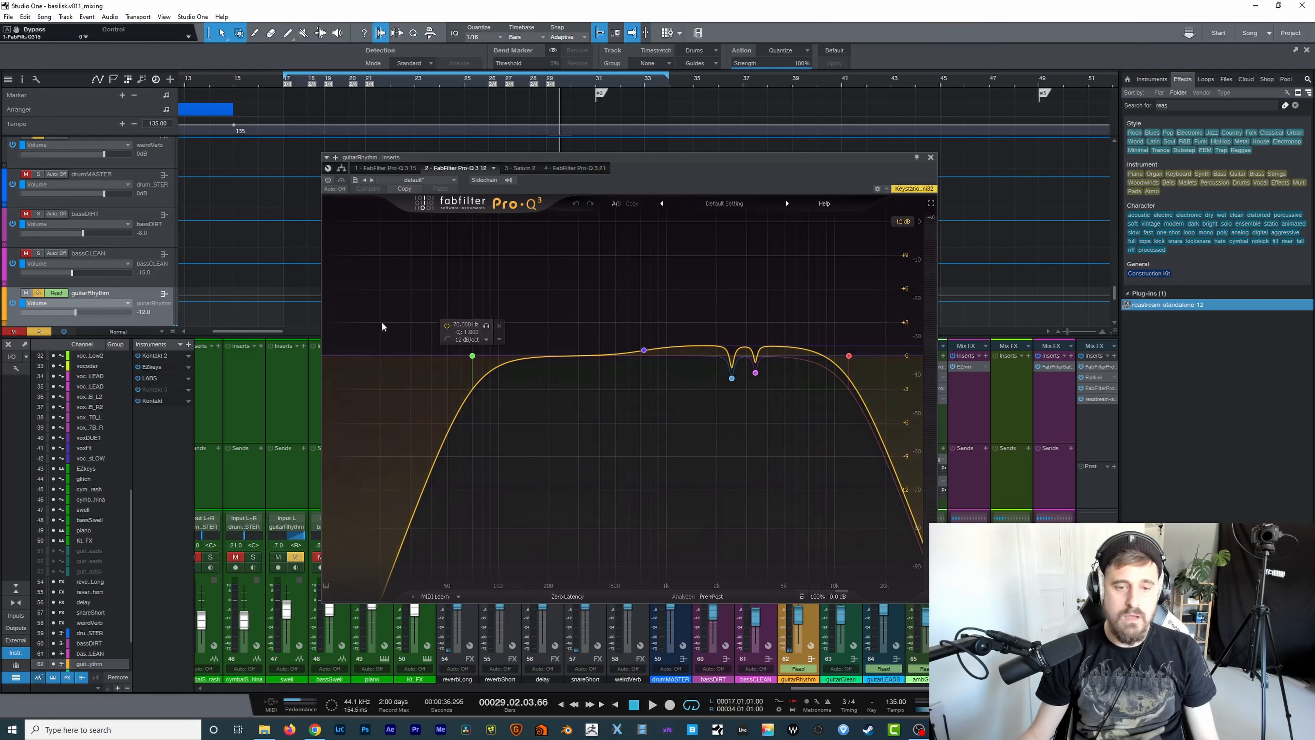
left_click(328, 181)
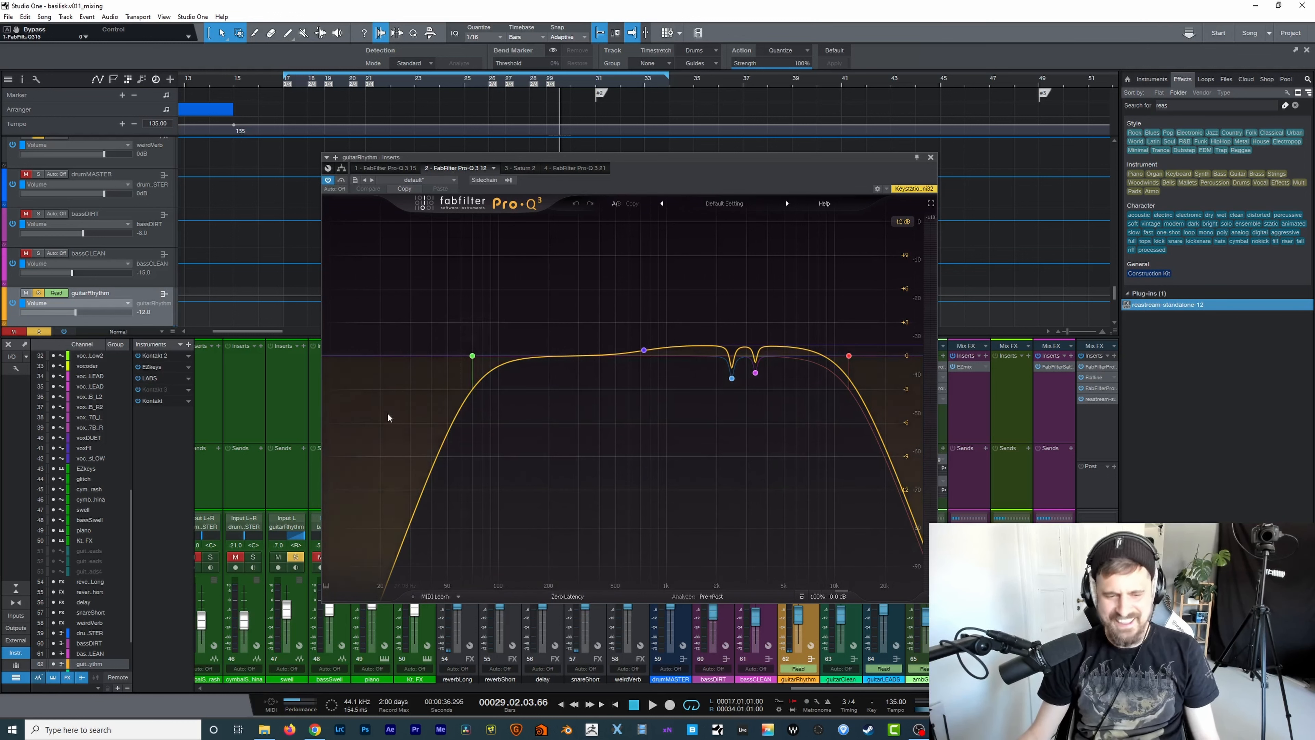
key("space")
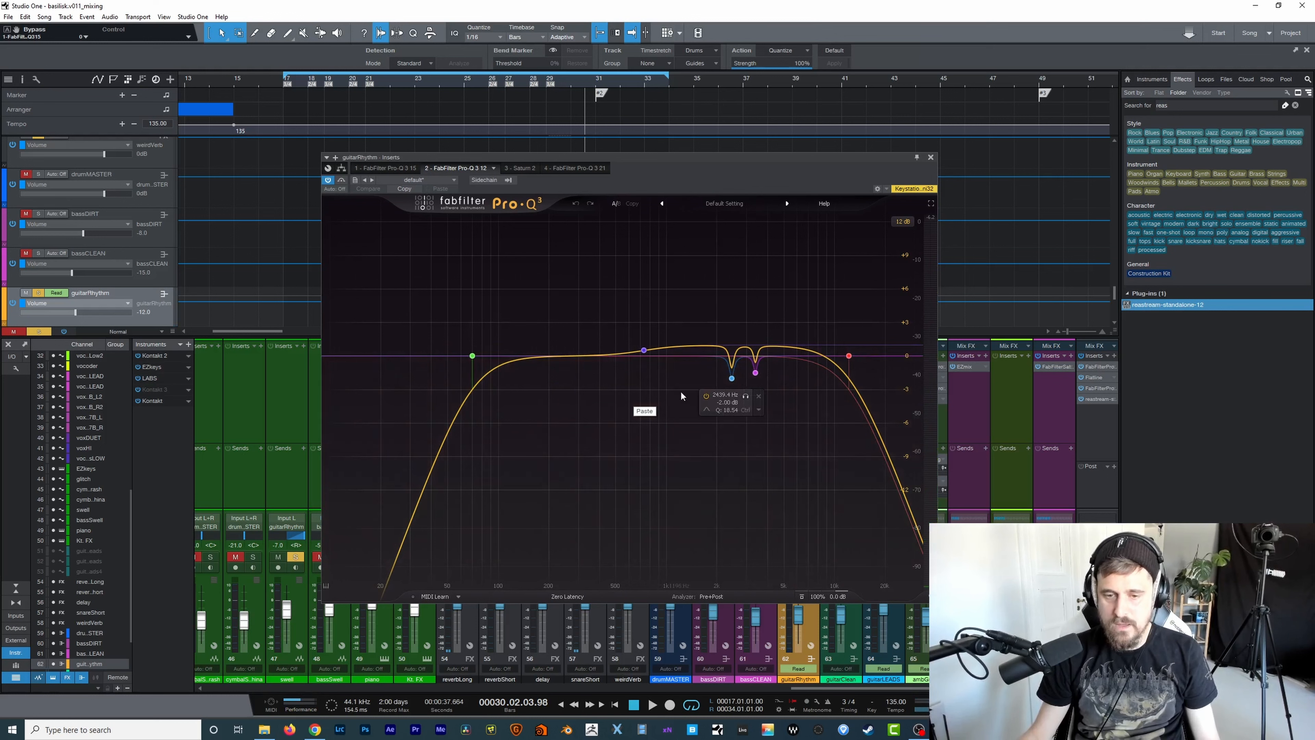
- Audition the second Pro-Q 3's two narrow notches, high shelf and high cut in solo, one at a time
key("space")
left_click(745, 396)
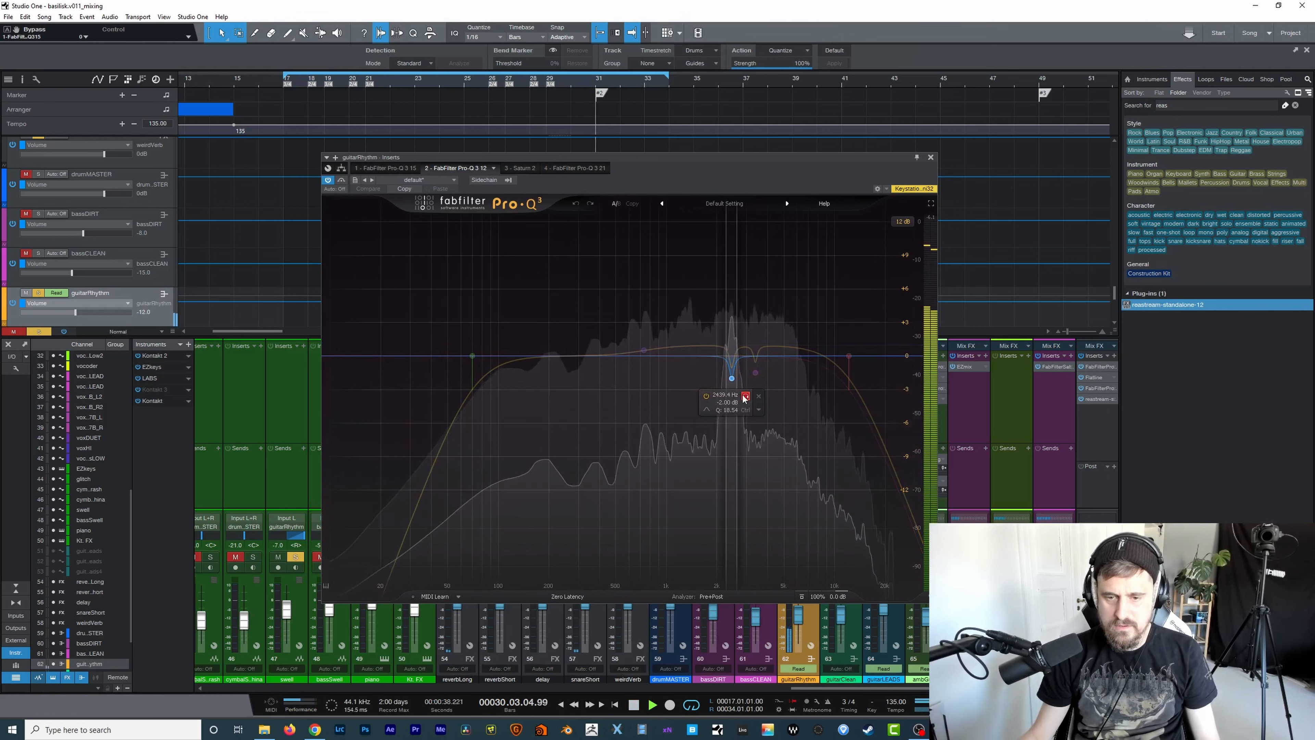
left_click(769, 392)
left_click(769, 393)
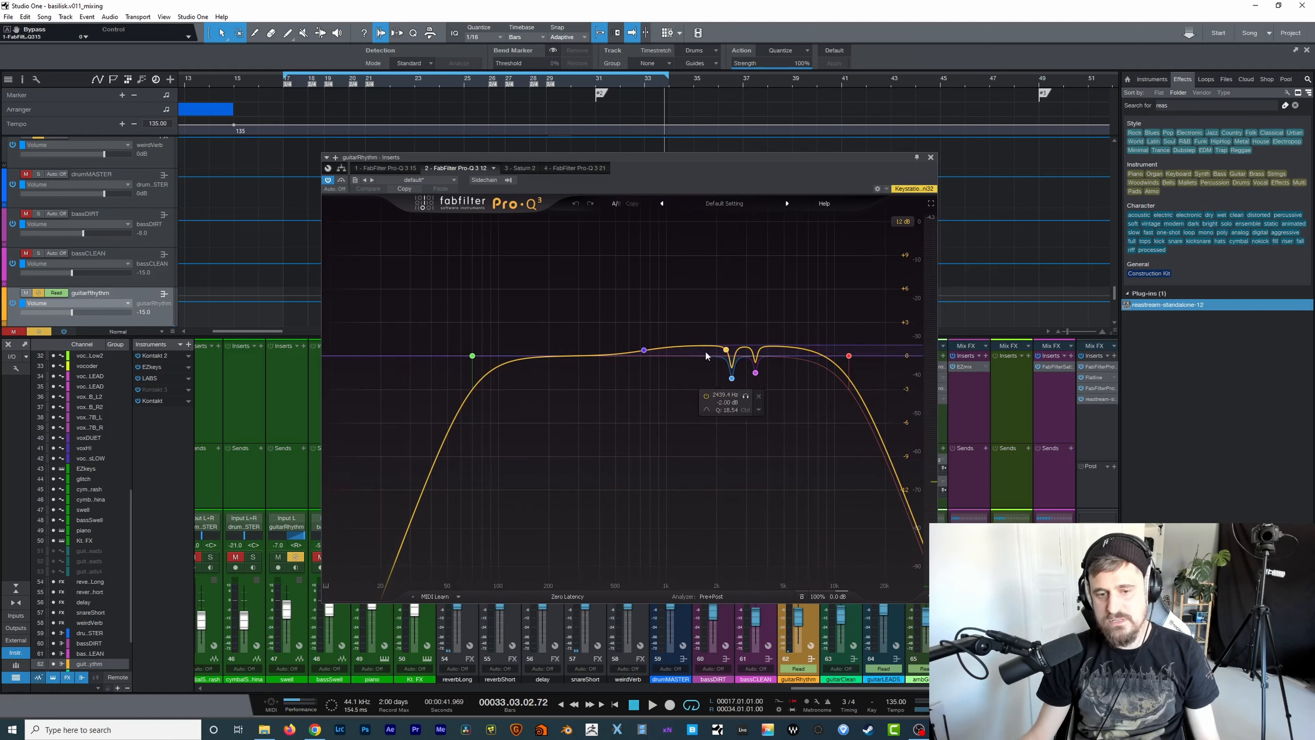
left_click(658, 323)
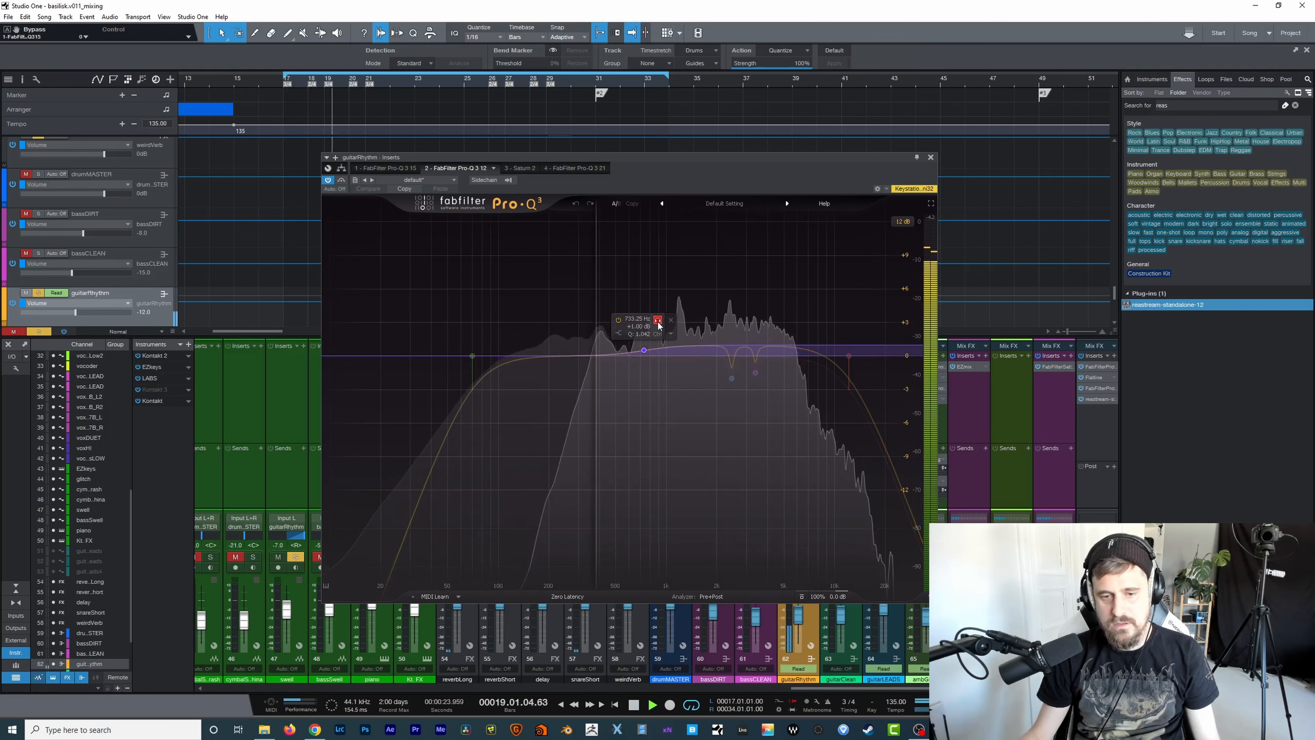
left_click(658, 320)
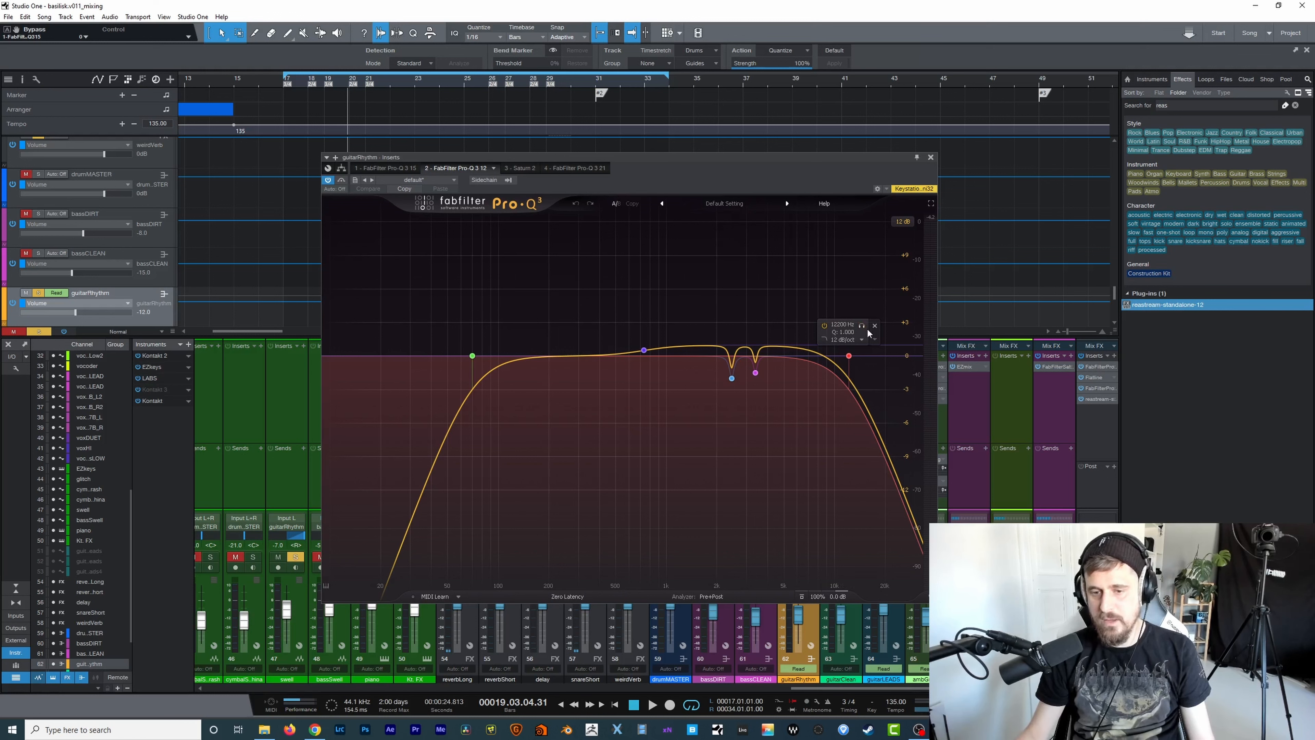
key("space")
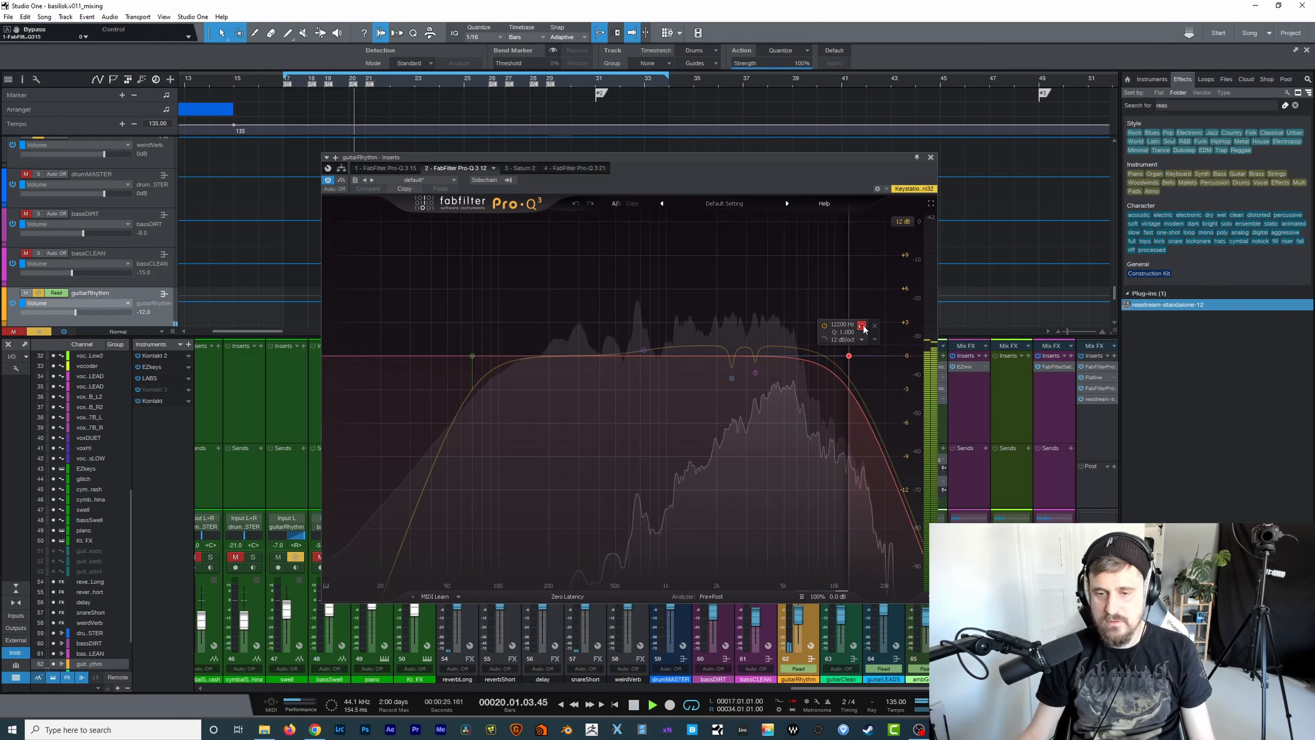
left_click(864, 326)
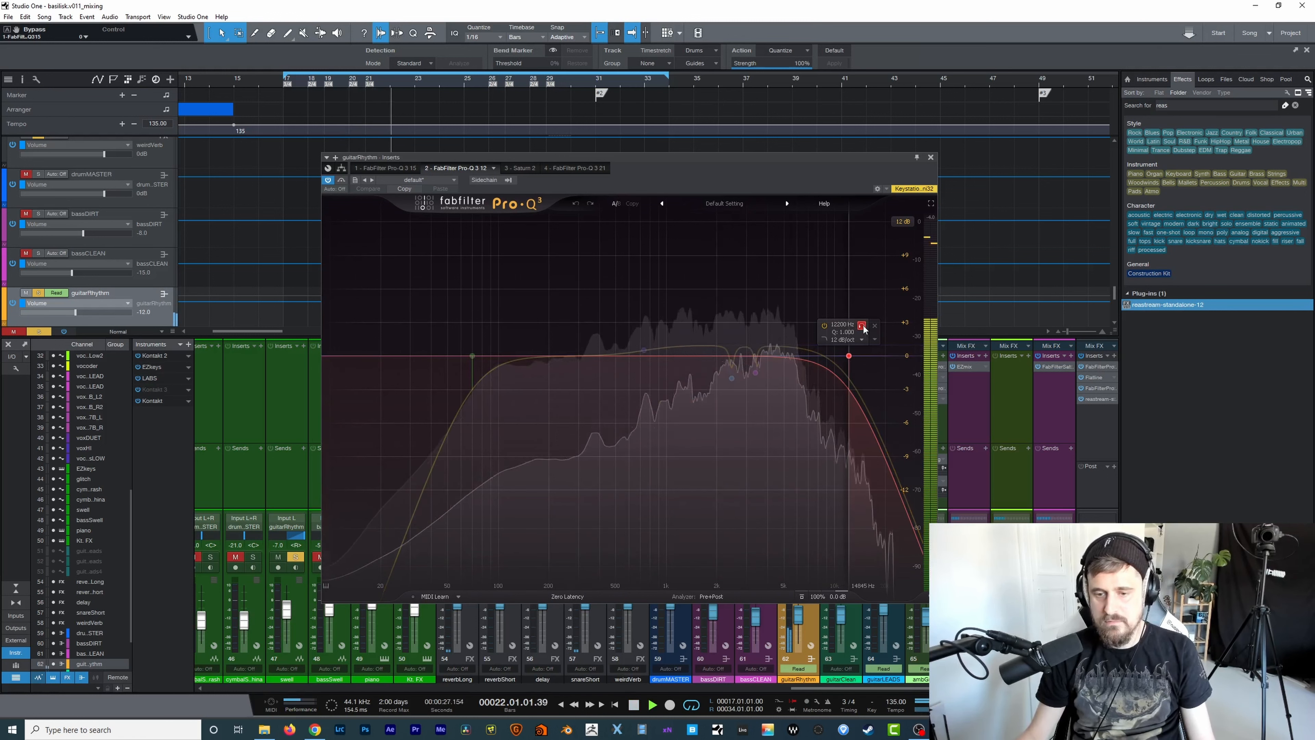
- Play the rhythm guitars to compare the second Pro-Q 3 bypassed and active
key("space")
key("space")
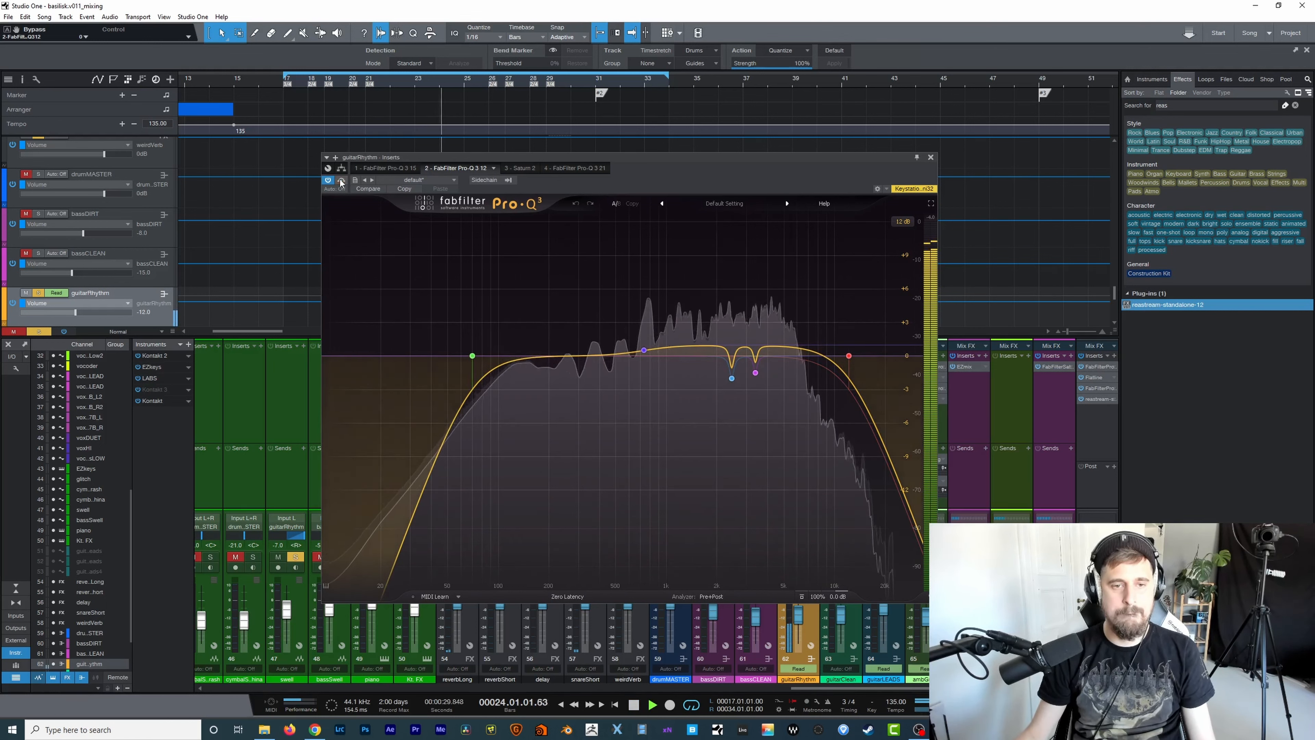
key("space")
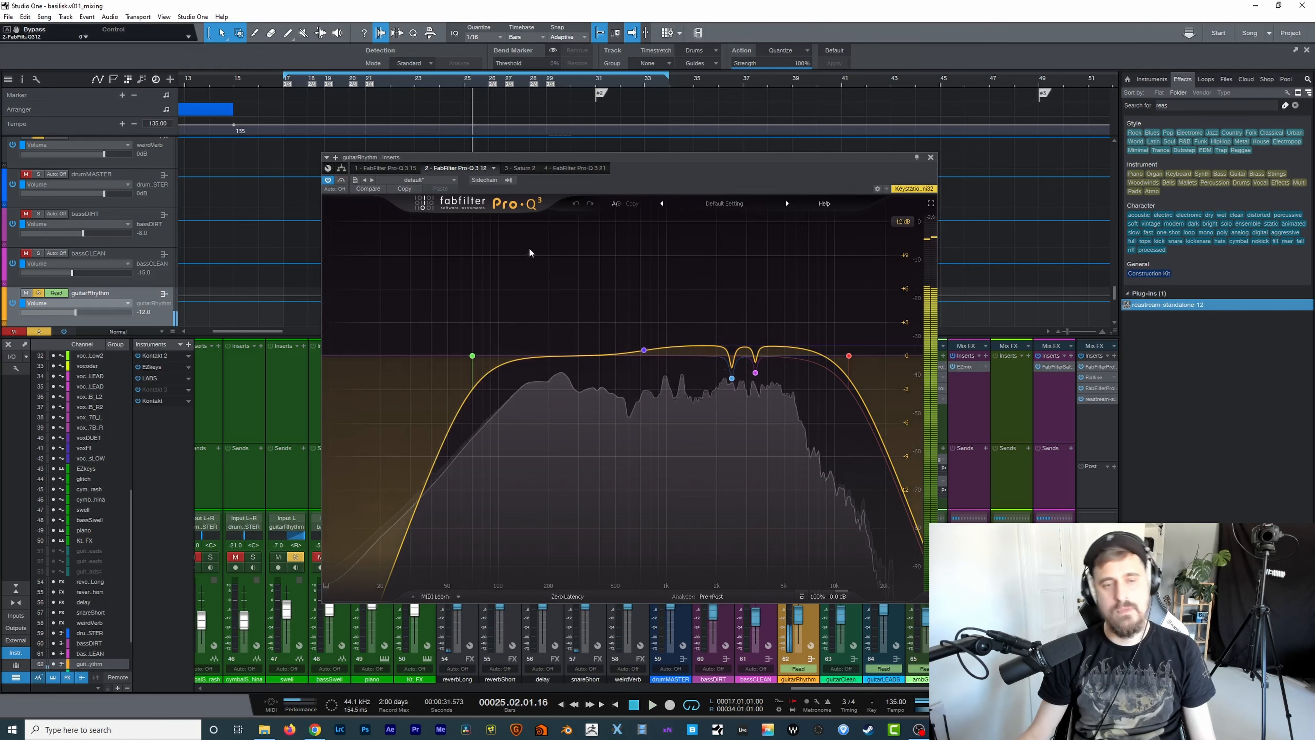
- Open Saturn 2 on the guitarRhythm bus, activate it and compare it bypassed and active during playback
left_click(520, 168)
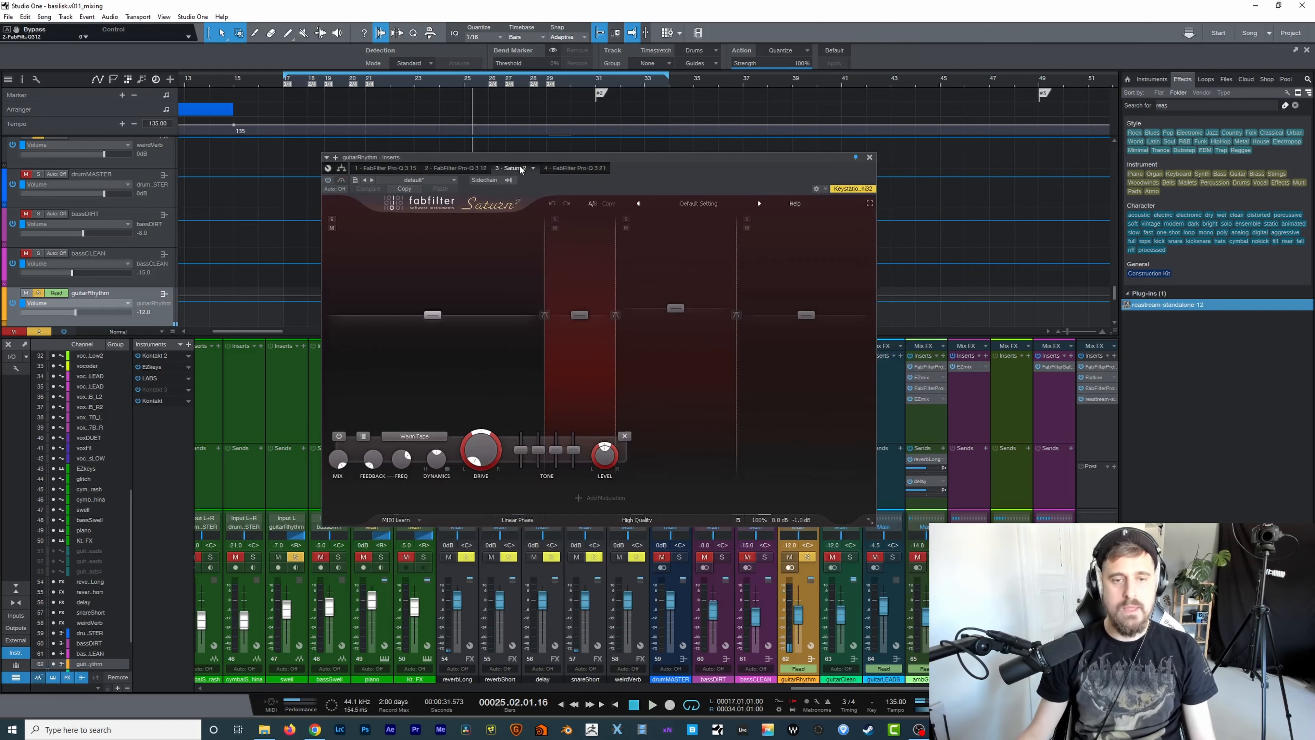
left_click_drag(681, 158, 711, 204)
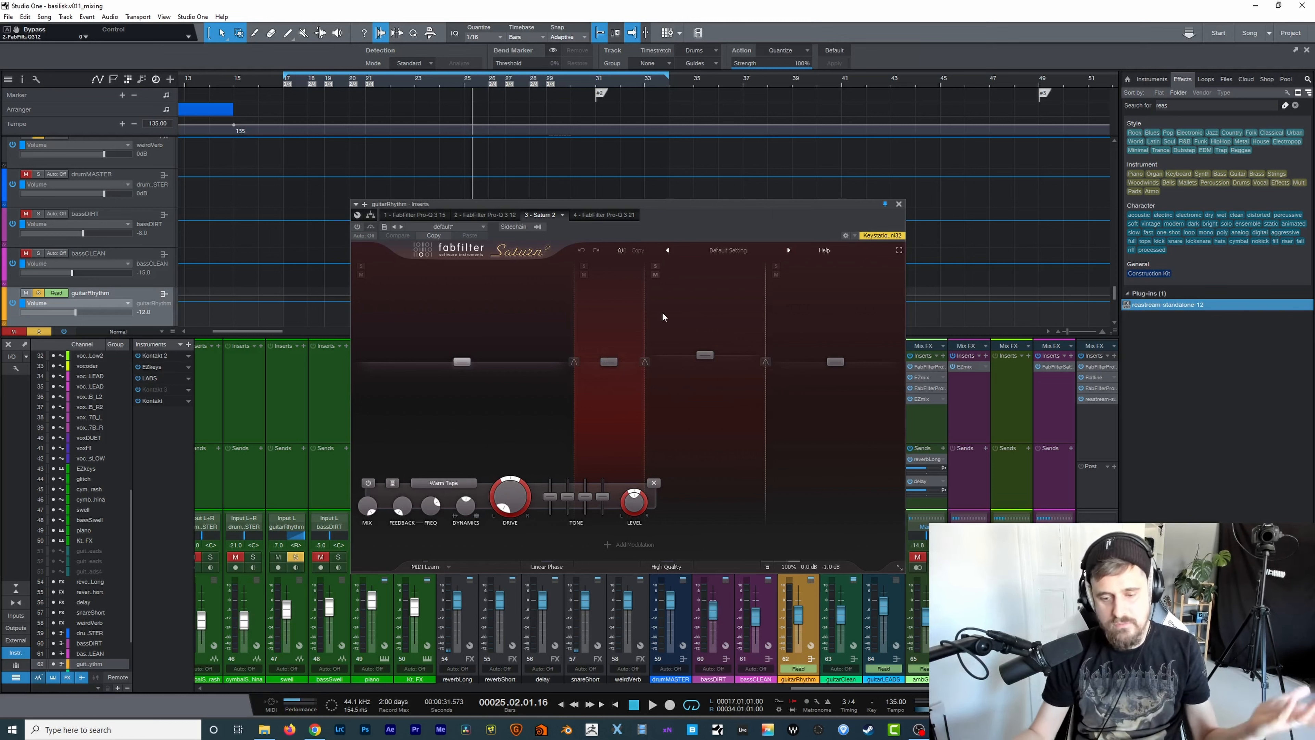
key("space")
left_click(359, 227)
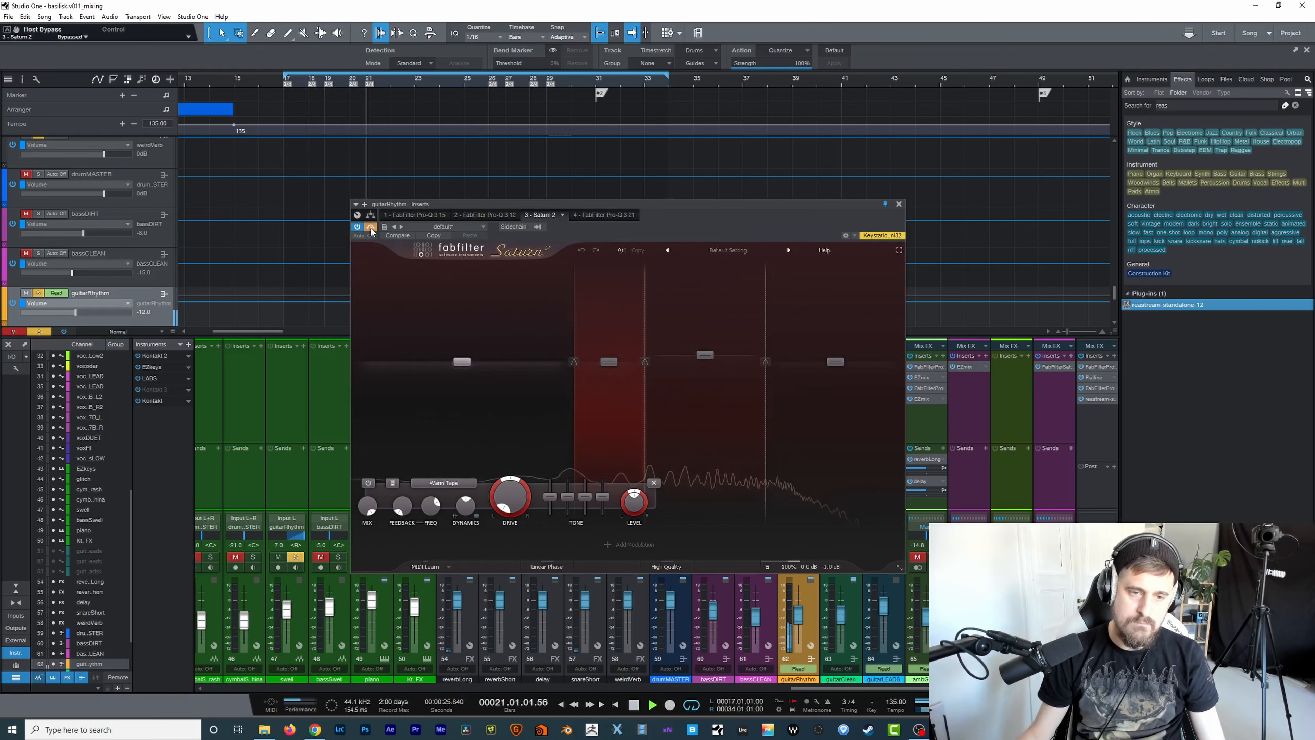
left_click(371, 229)
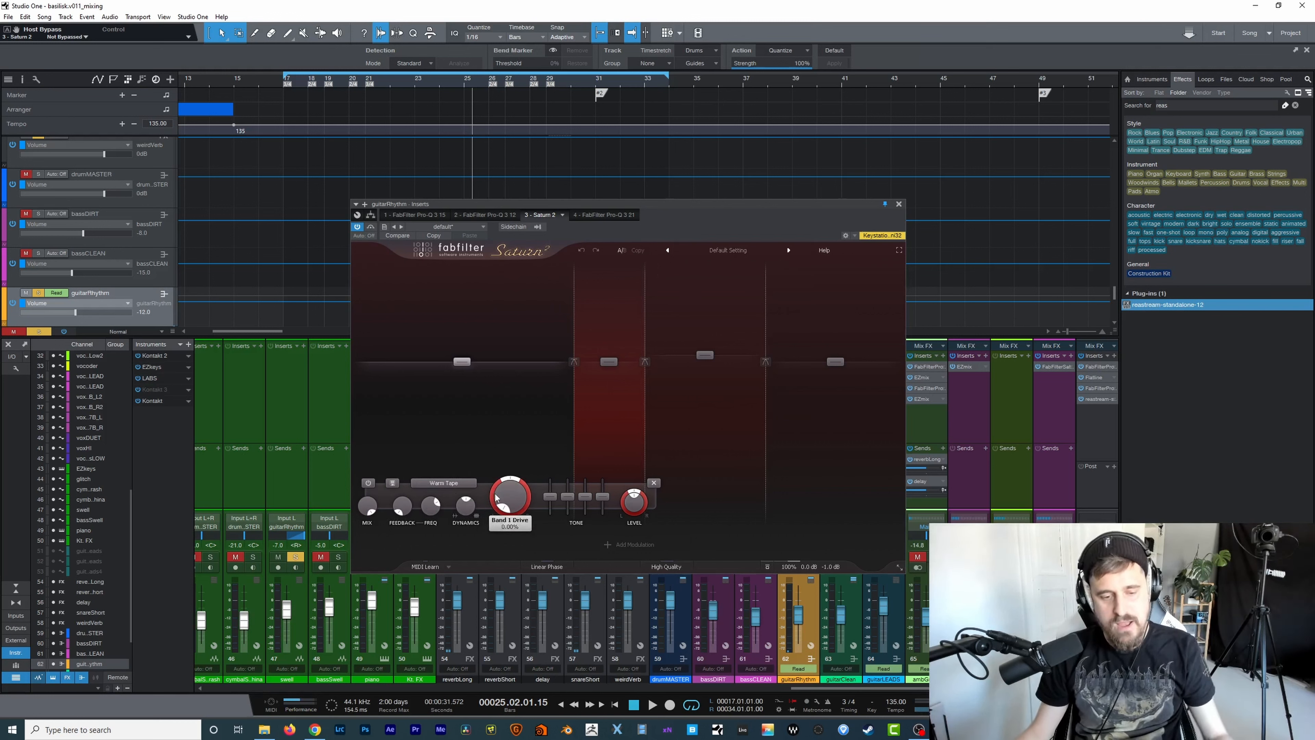
- Inspect Saturn 2's first two bands and their crossover frequency, and audition band 2 in solo during playback
mouse_move(495, 496)
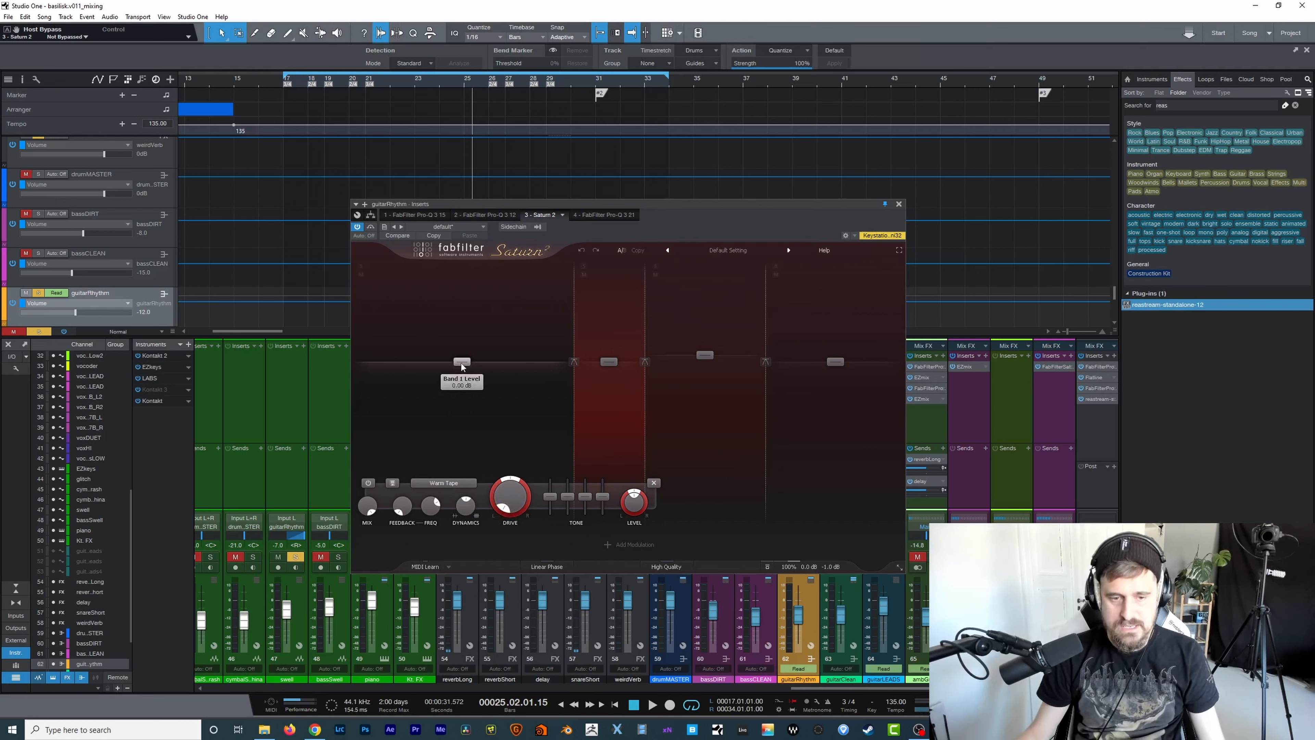
left_click(607, 360)
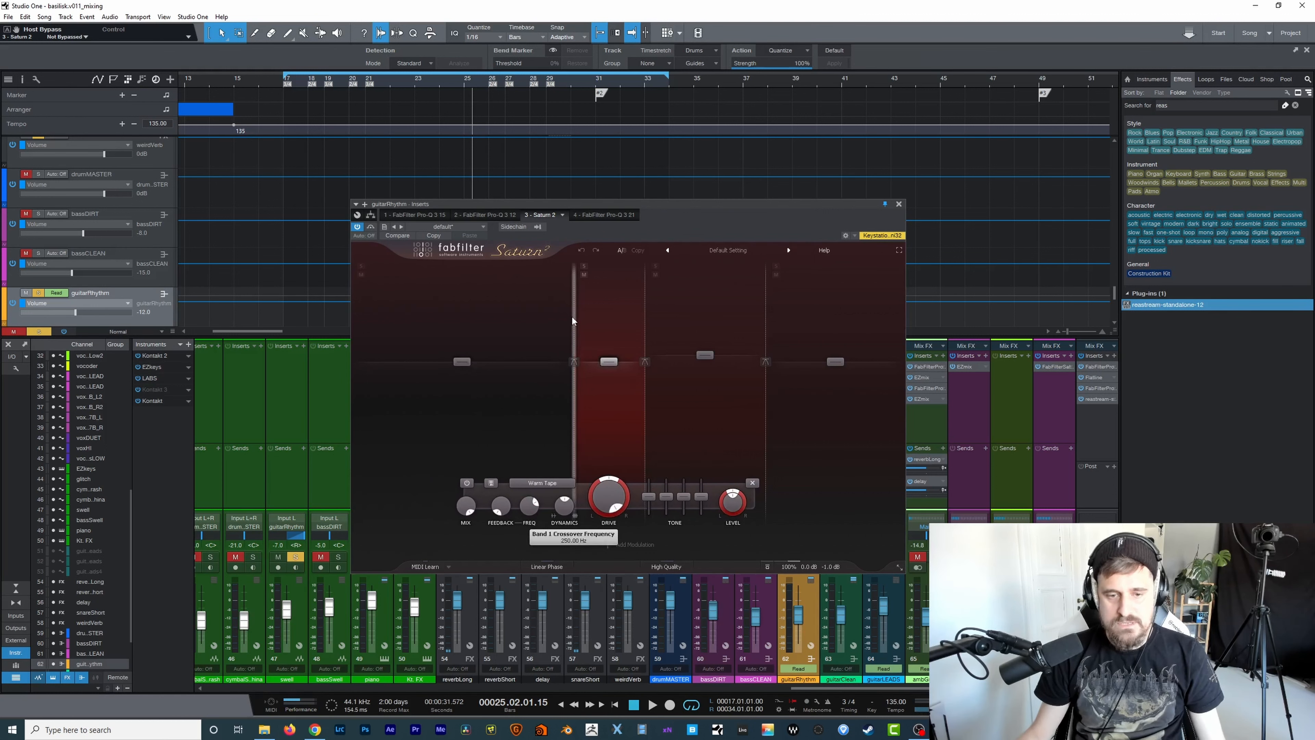
mouse_move(573, 316)
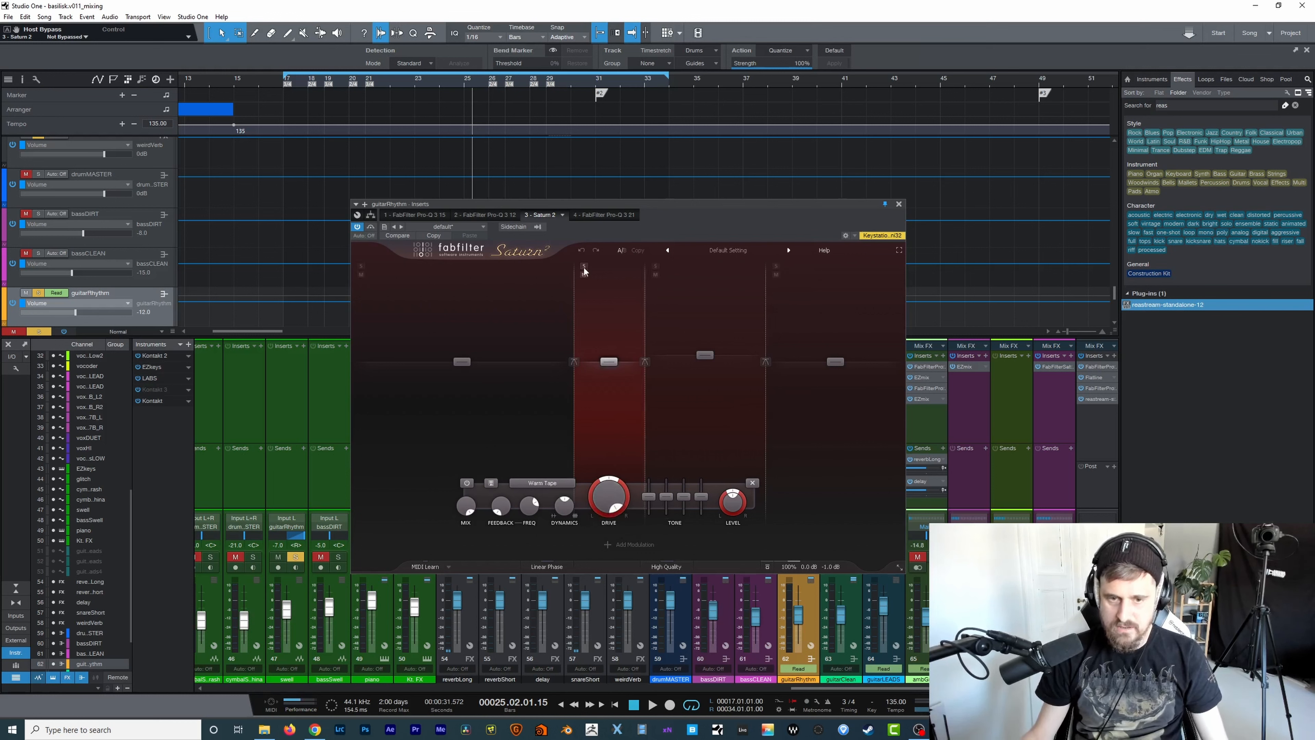
left_click(584, 266)
key("space")
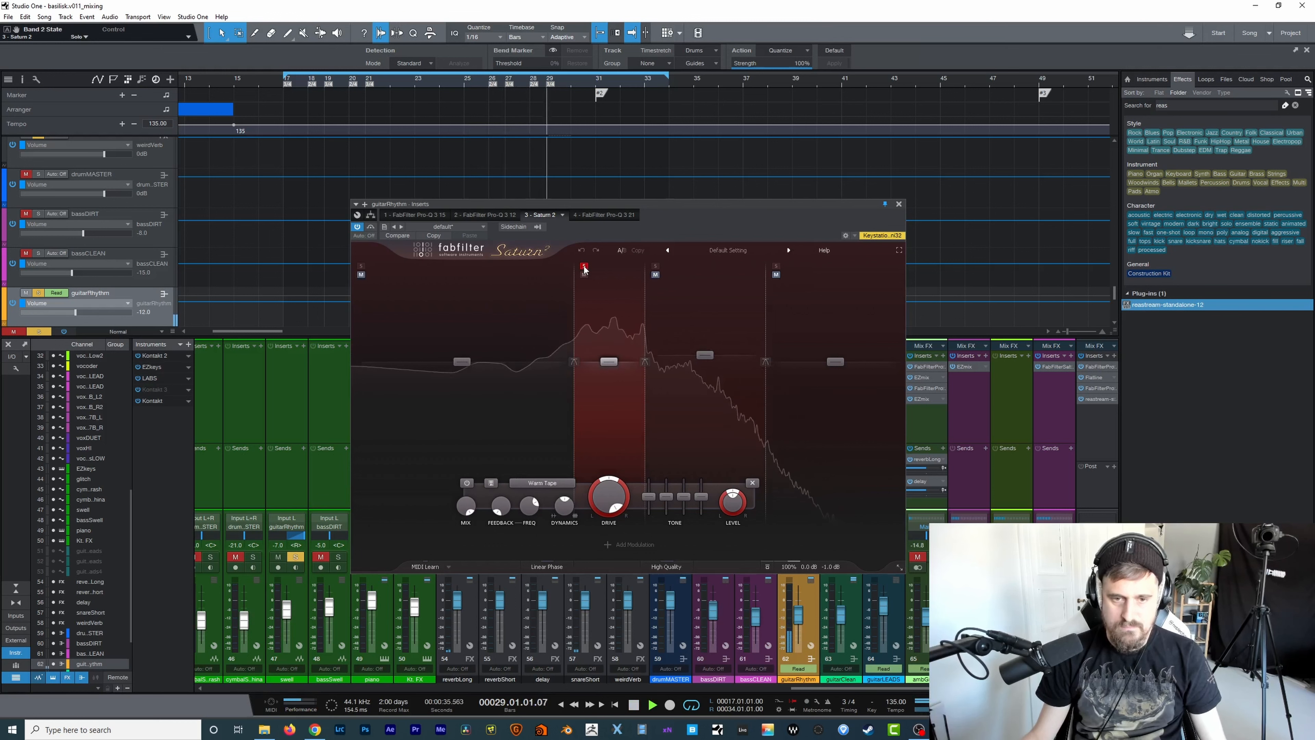
left_click(584, 266)
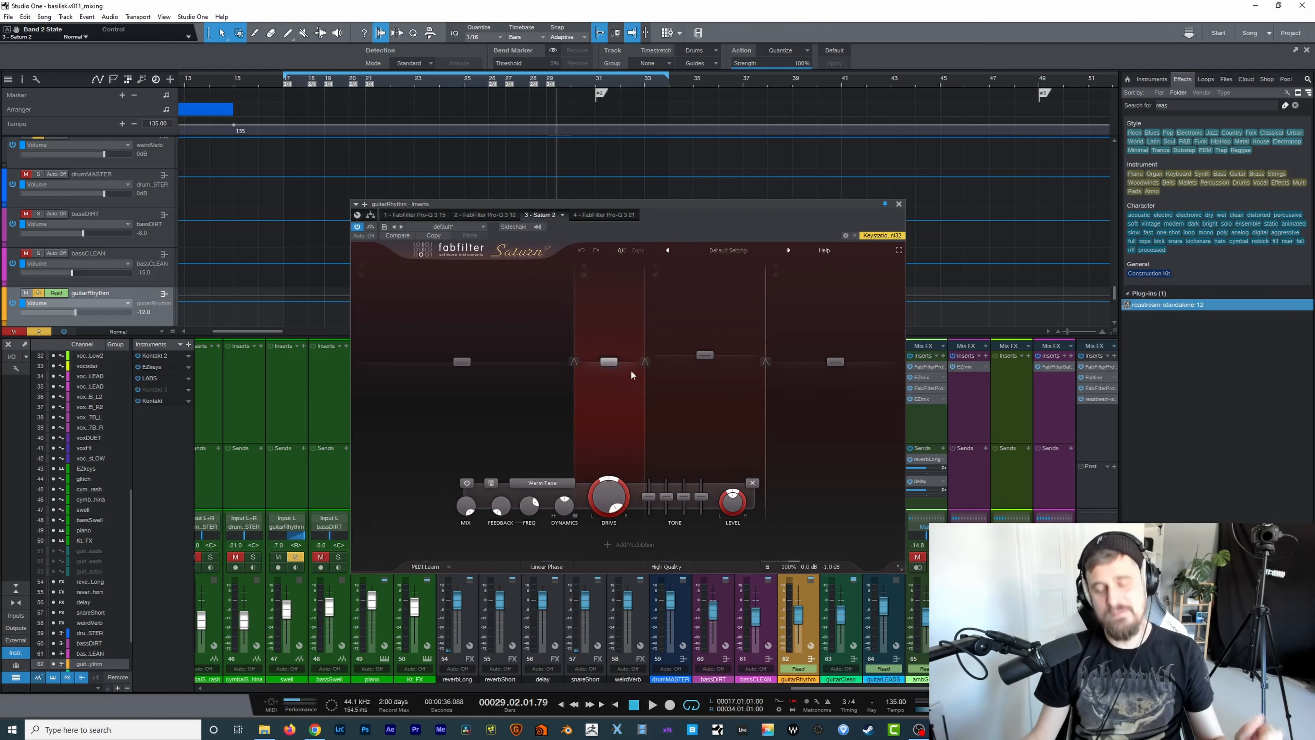
- Inspect Saturn 2's band 3 drive, crossovers and level, audition it in solo, and compare the whole plug-in bypassed and active
left_click(706, 356)
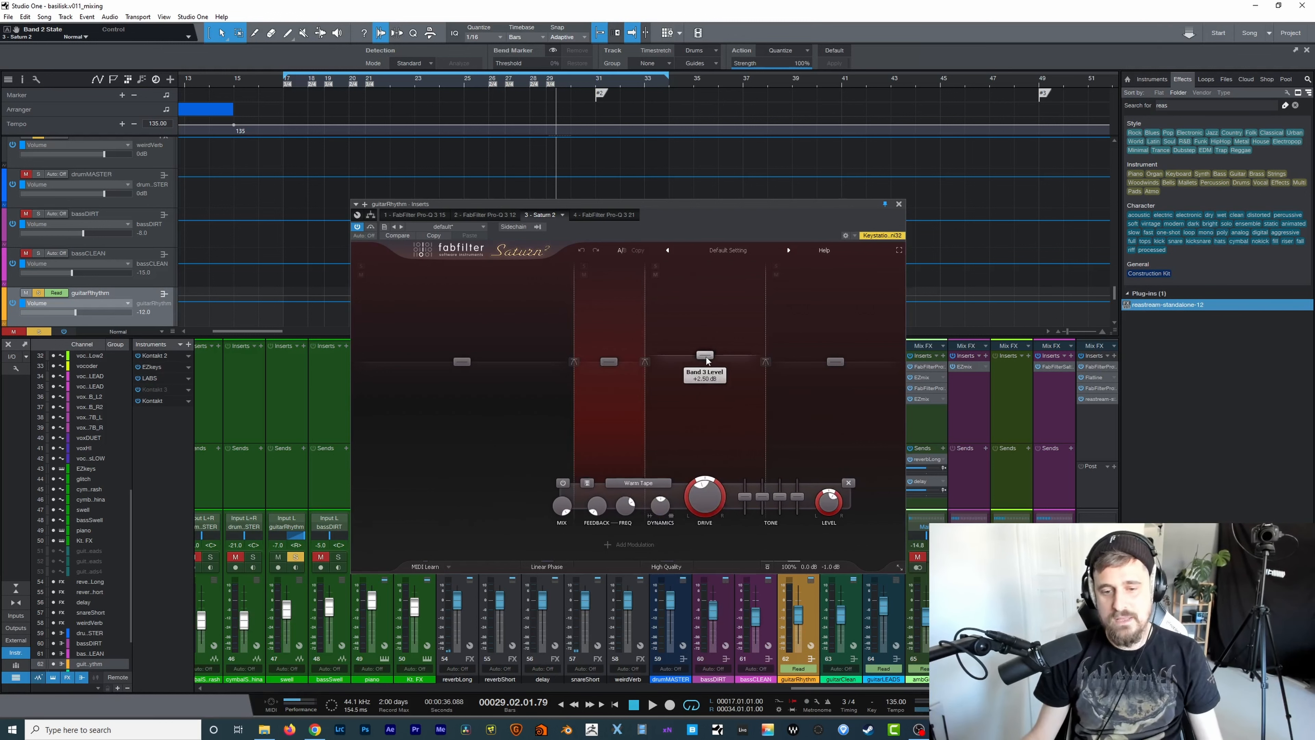
mouse_move(709, 504)
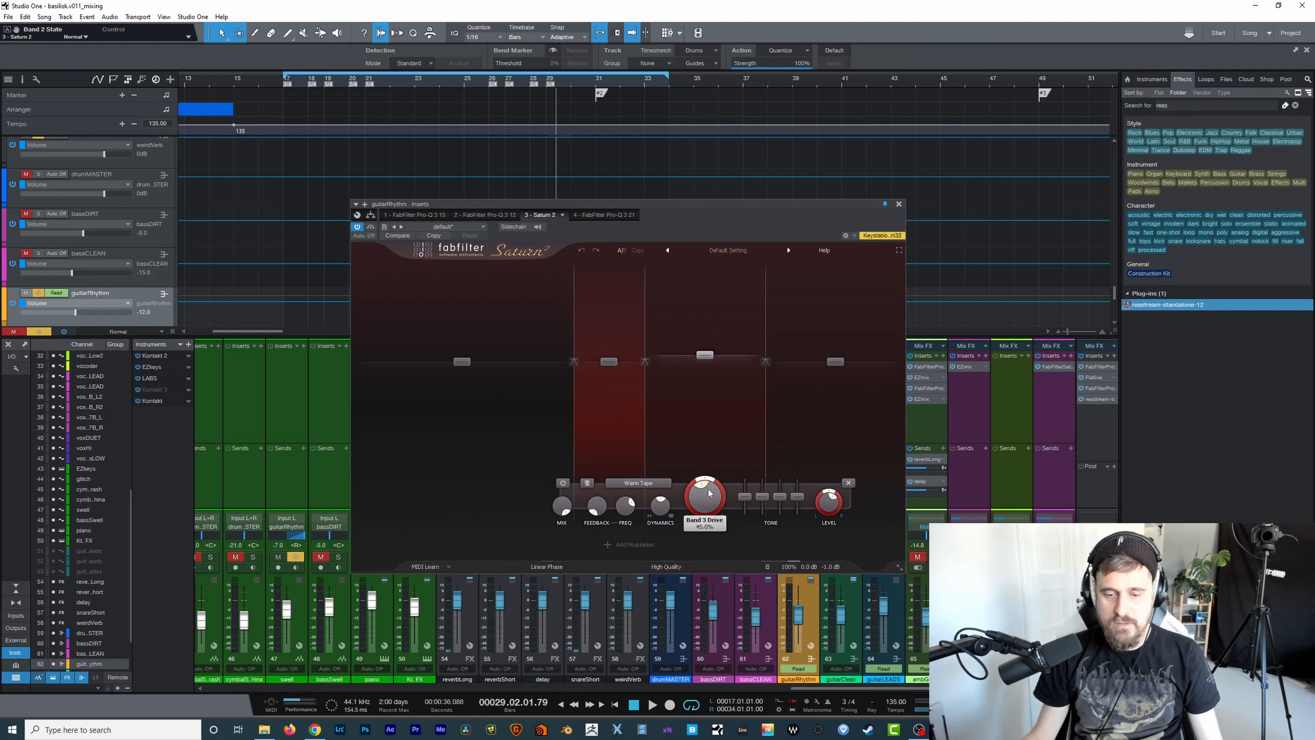
mouse_move(645, 350)
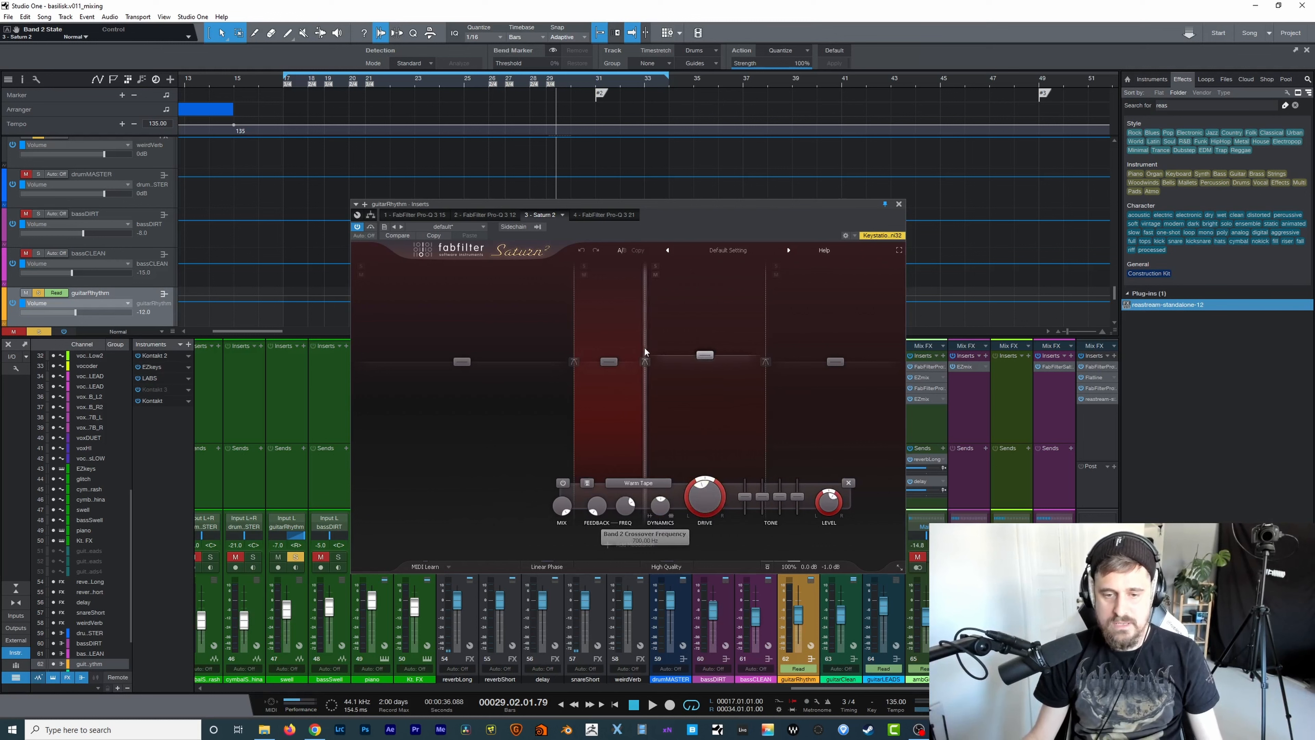
mouse_move(767, 328)
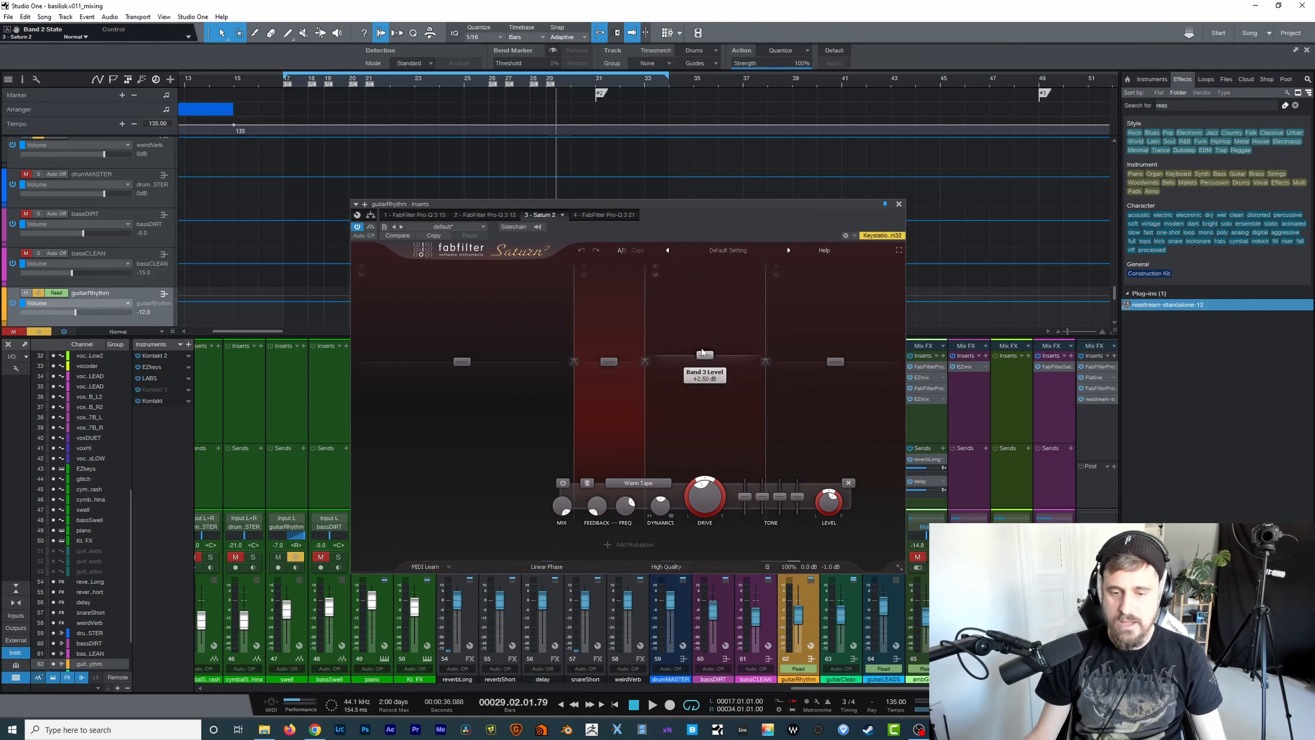
mouse_move(705, 356)
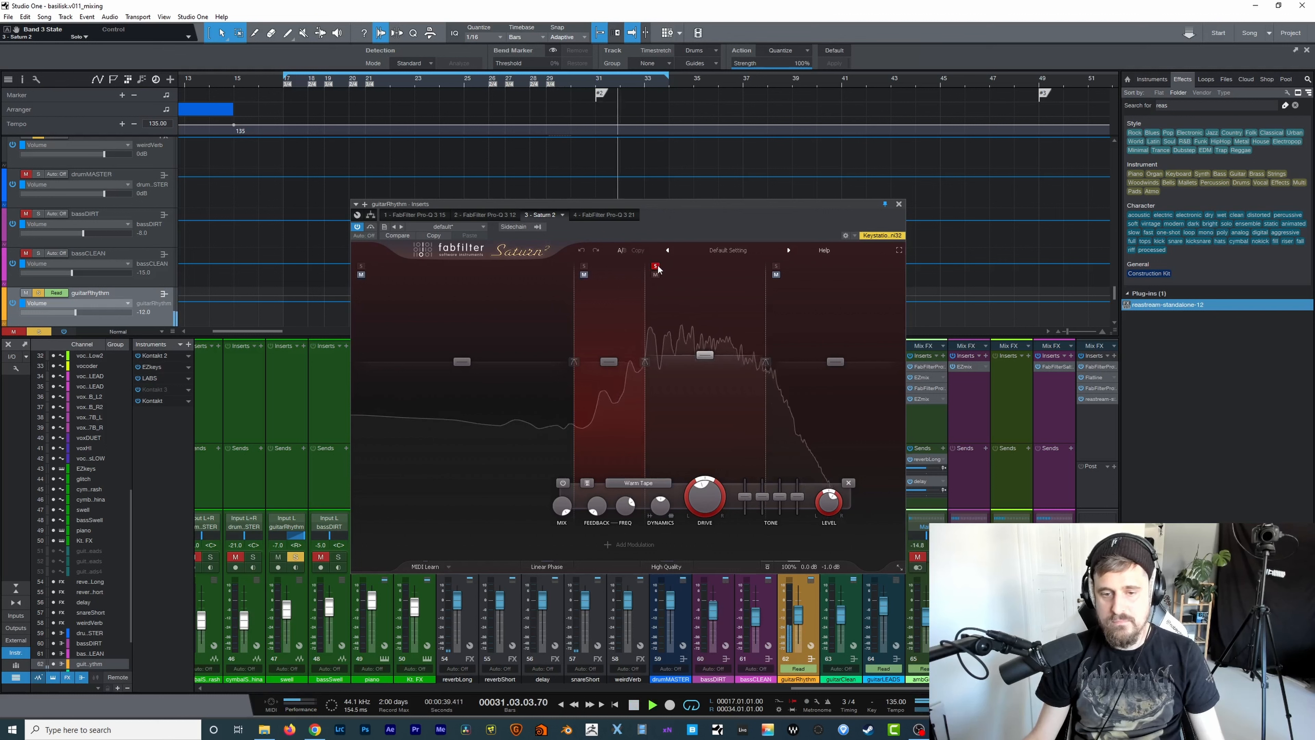
left_click(656, 266)
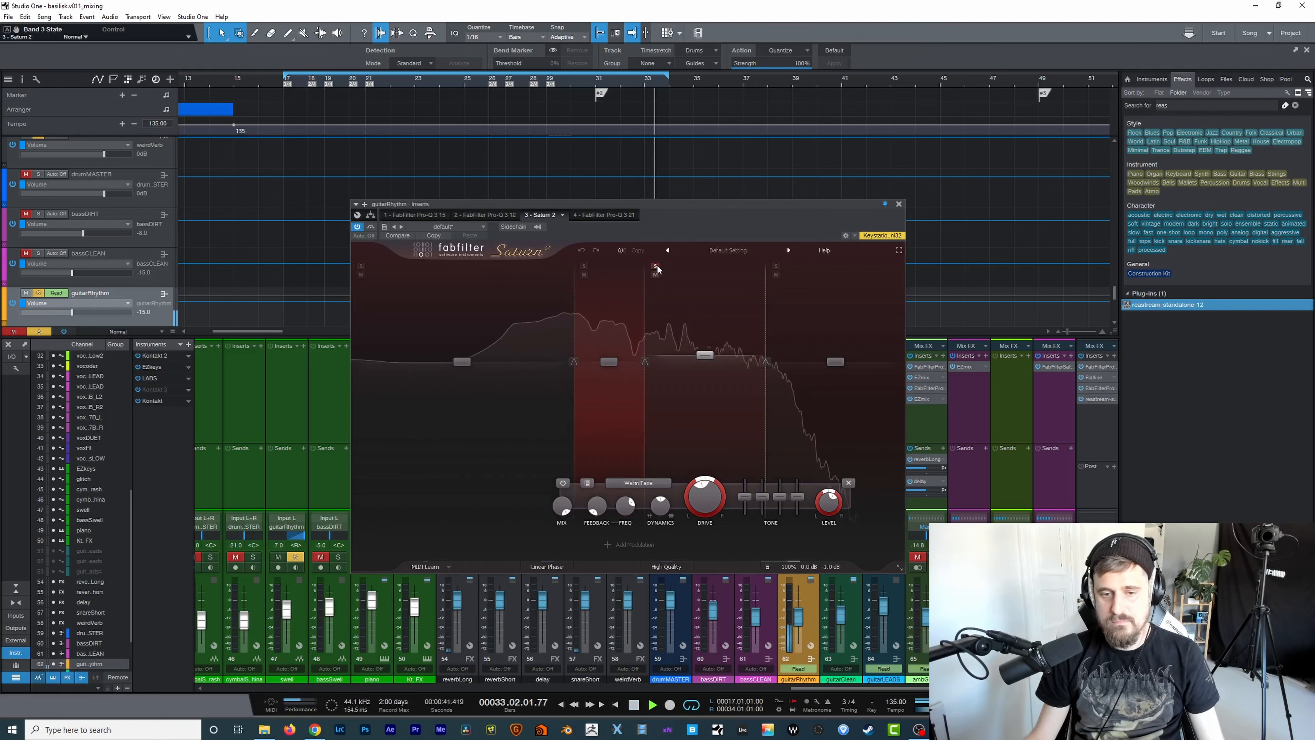
left_click(370, 228)
left_click(370, 227)
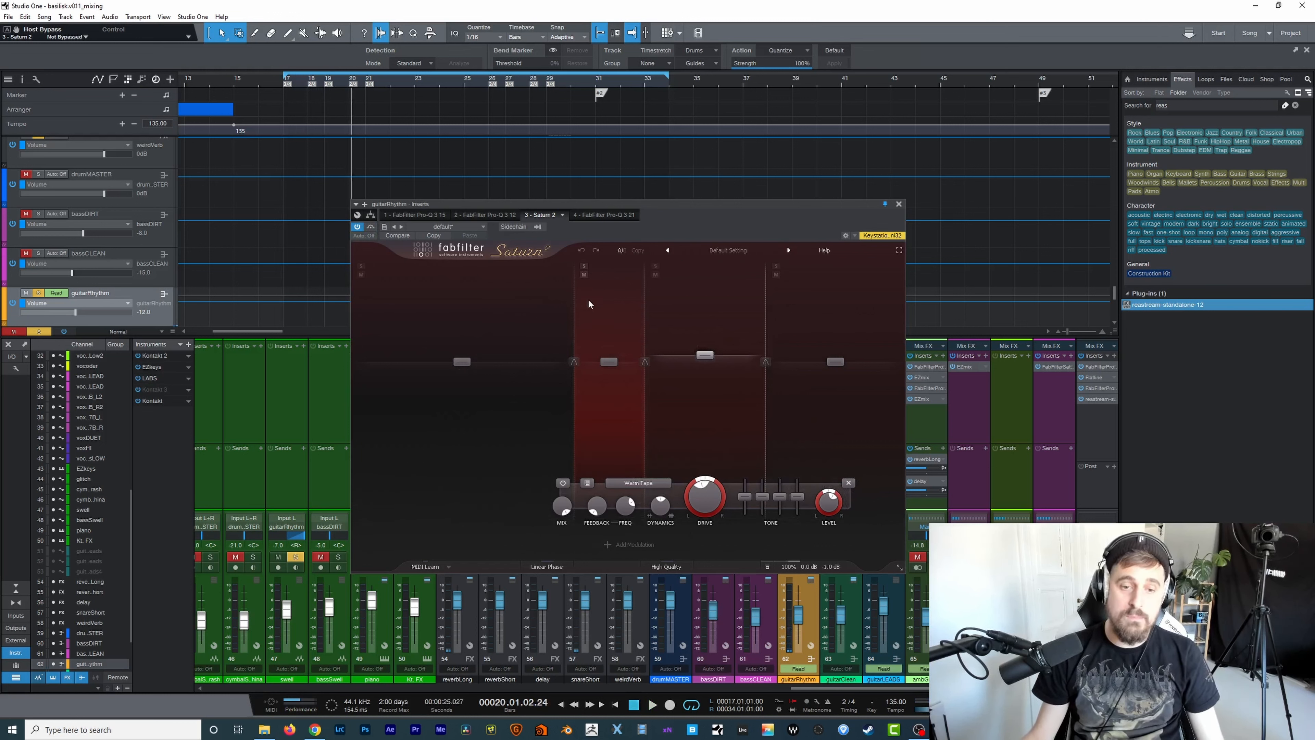
- Open the Pro-Q 3 in guitarRhythm's fourth insert, toggle its activation and audition it during playback, and close the plug-in window
left_click(600, 214)
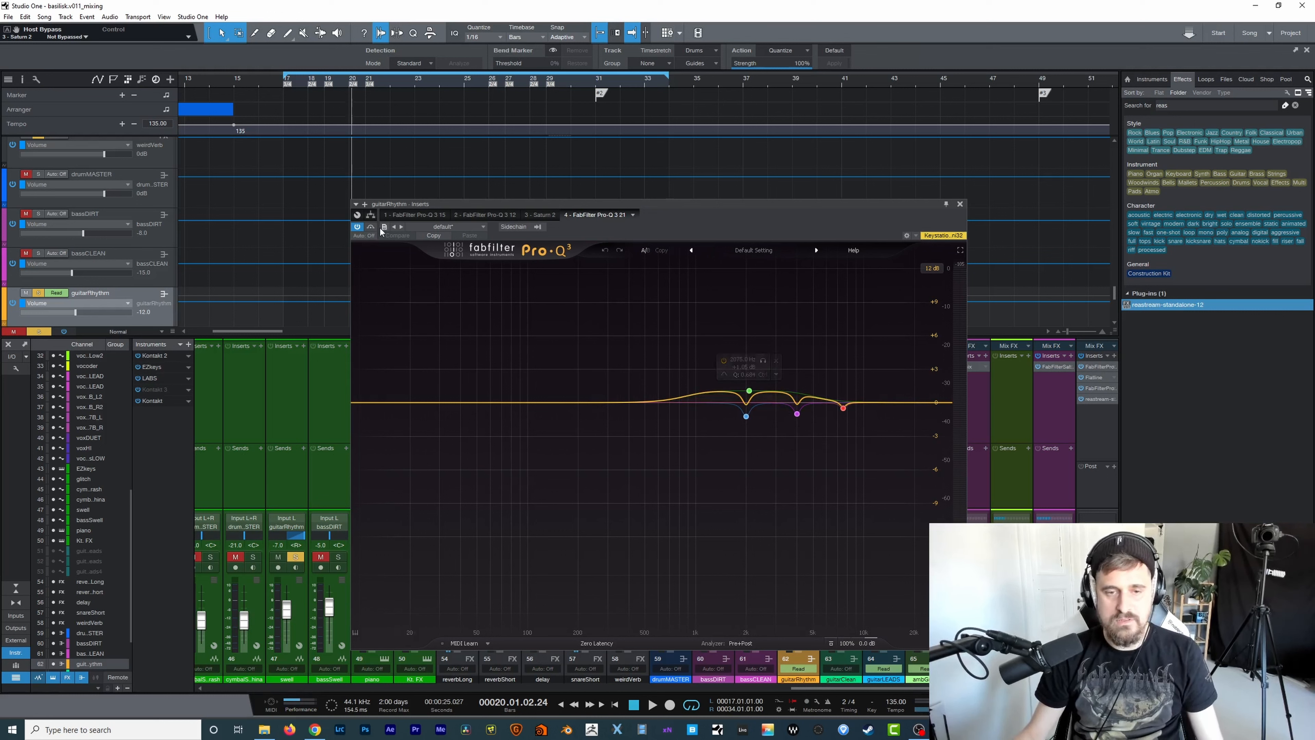
key("KP_1")
left_click(358, 227)
key("space")
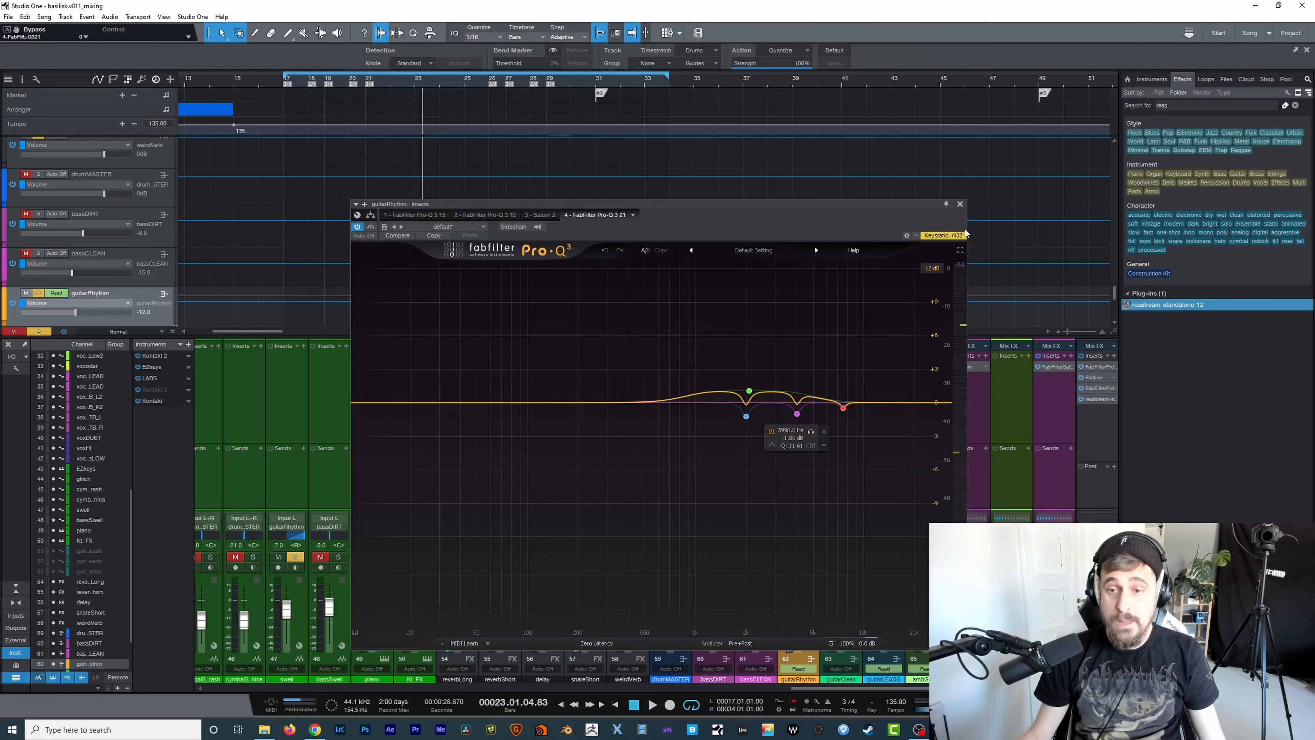
left_click(959, 205)
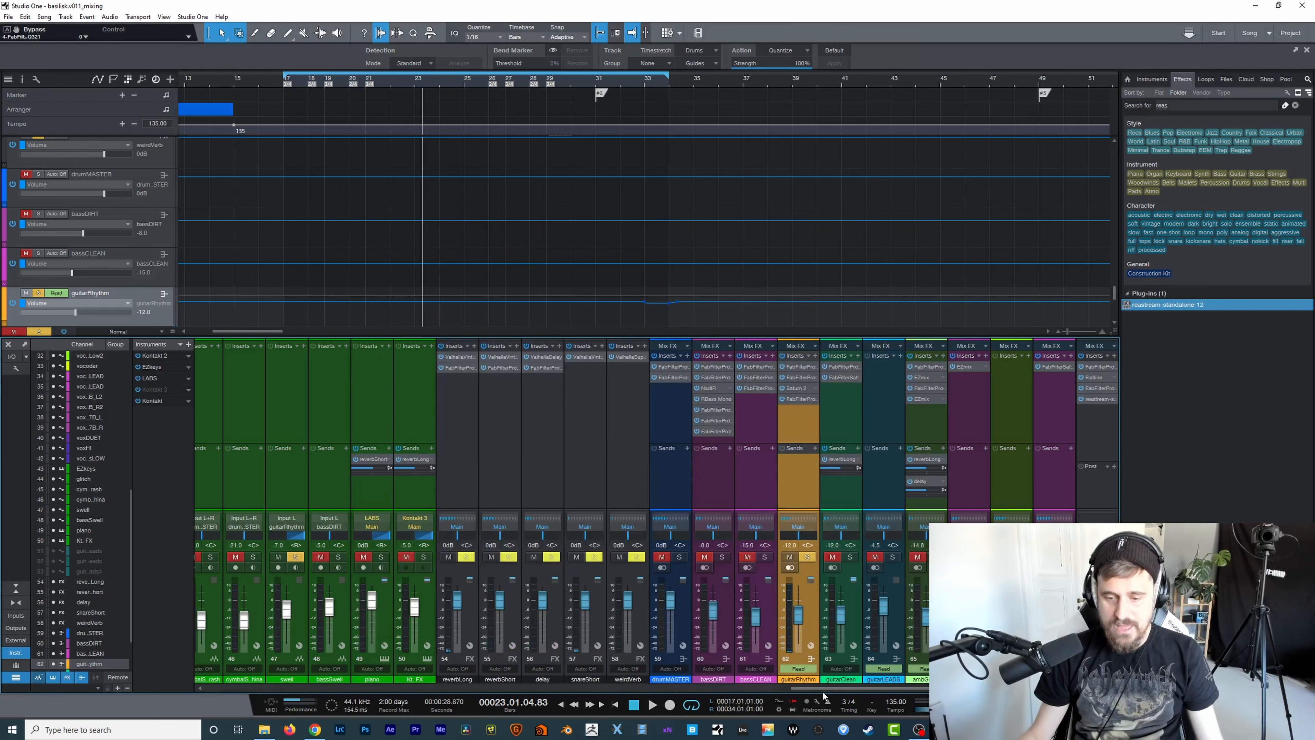
left_click_drag(826, 689, 401, 521)
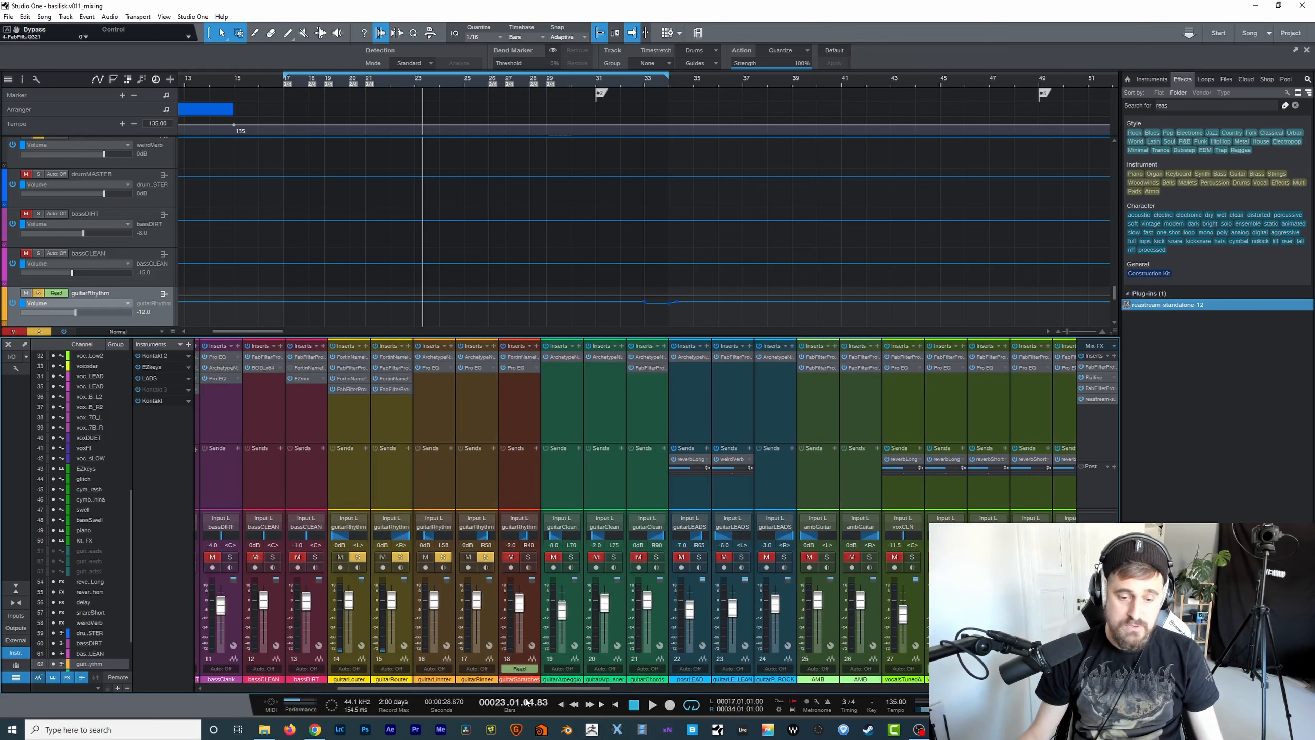
left_click_drag(534, 689, 957, 660)
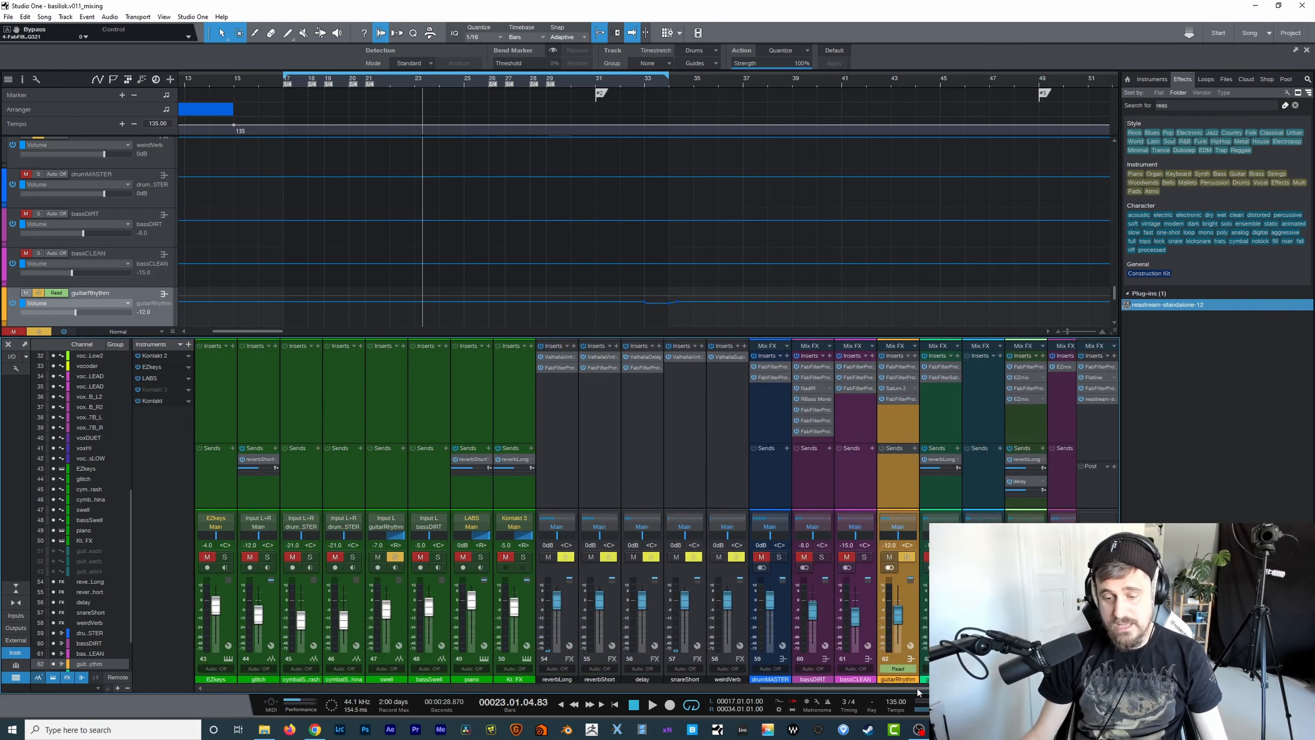
left_click_drag(918, 692, 927, 692)
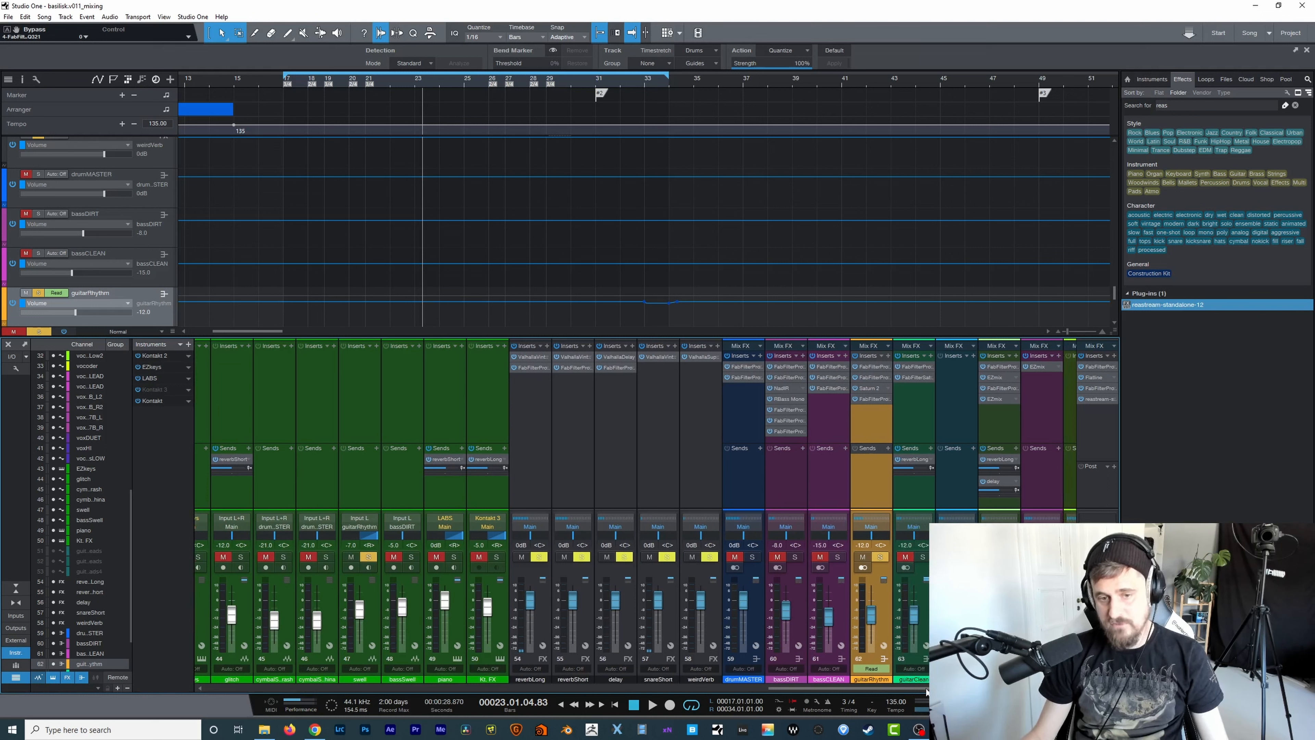